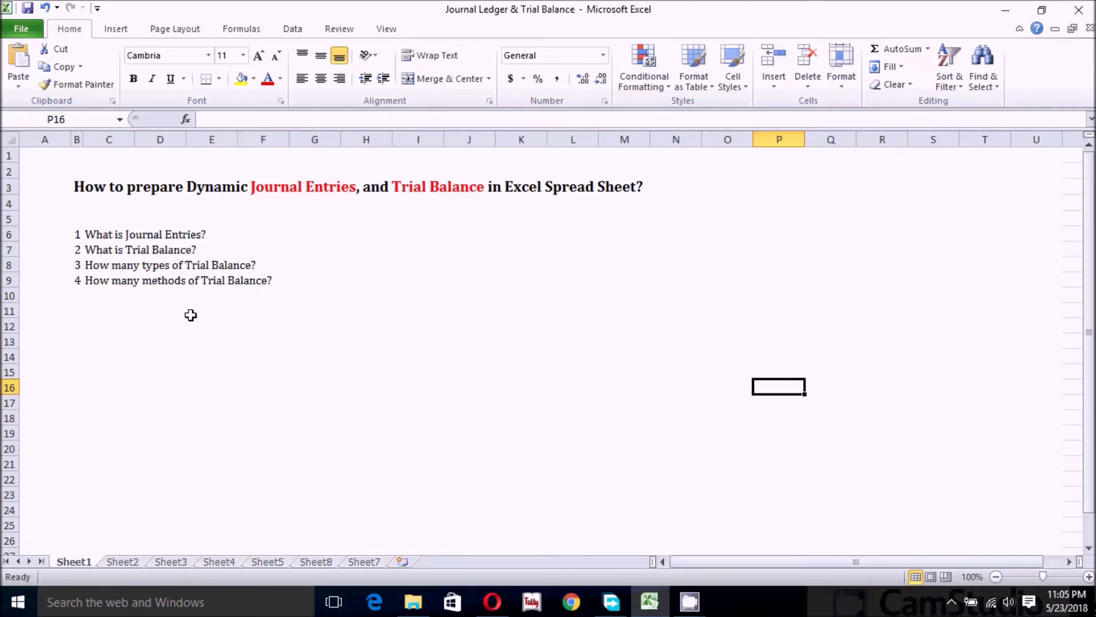
Review the example company's January transactions on Sheet2
click(124, 562)
click(684, 446)
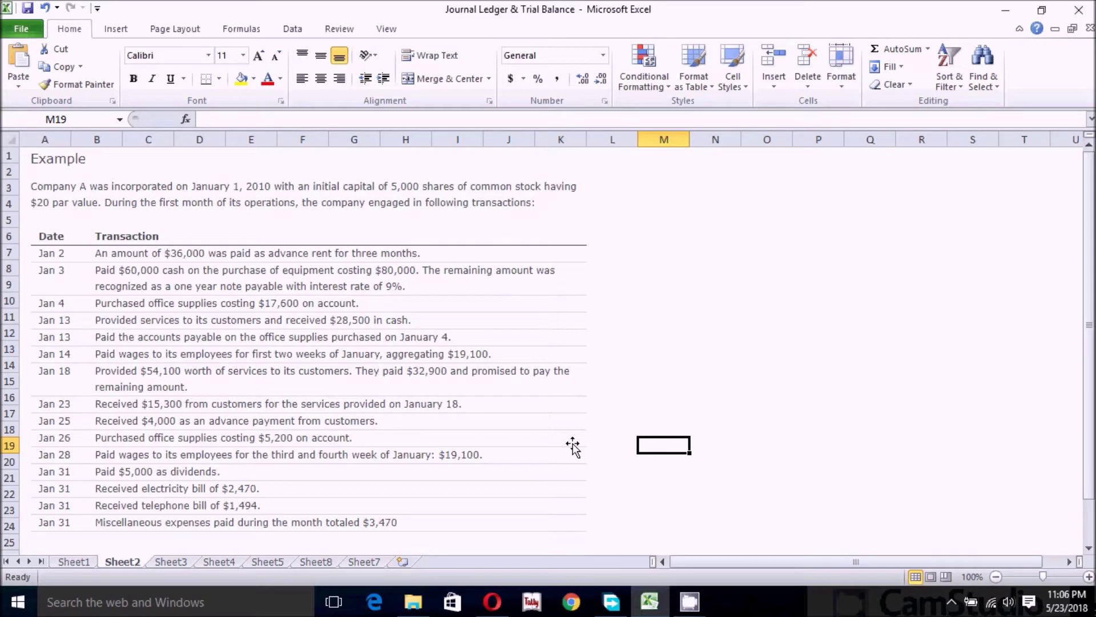
Convert the range B4:J32 of the Trial Balance on Sheet3 into a table with headers
click(171, 561)
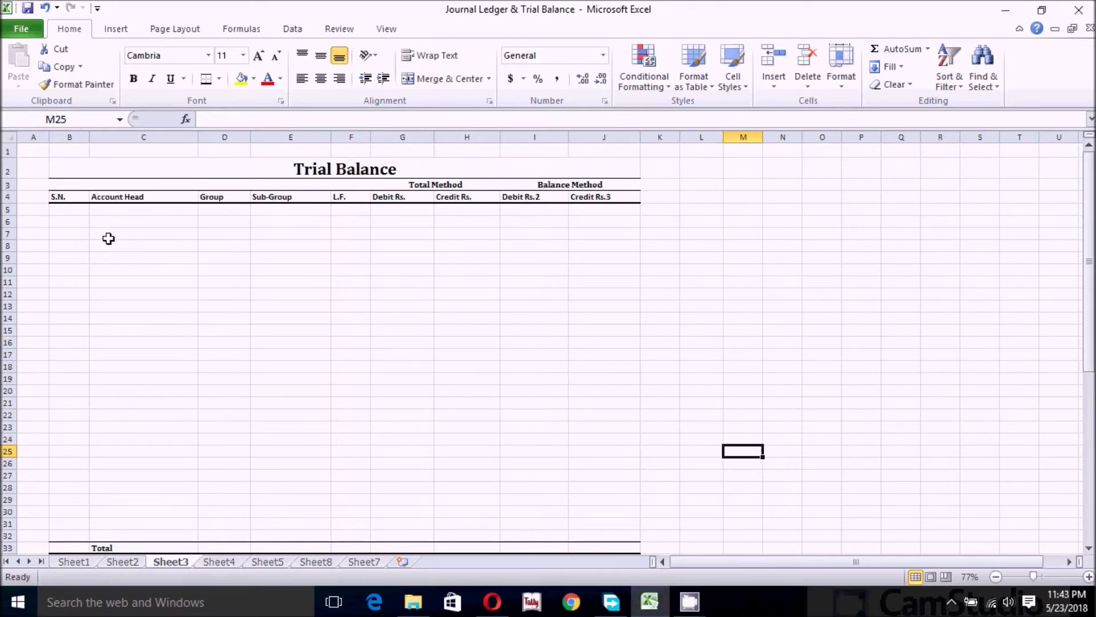
click(69, 197)
drag(528, 443, 604, 535)
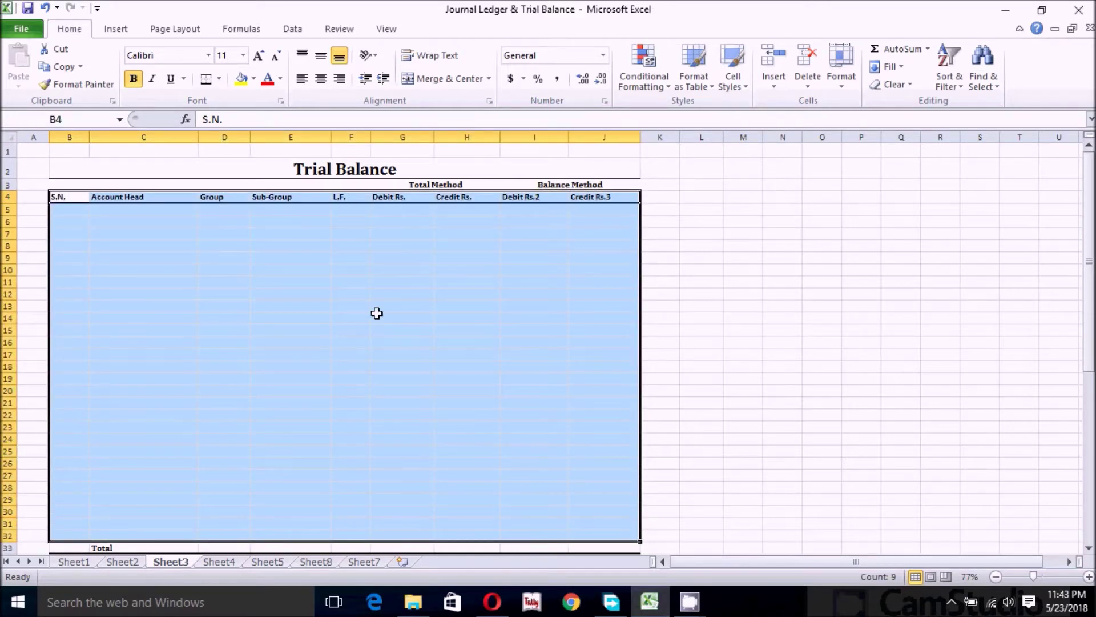
key(ctrl+t)
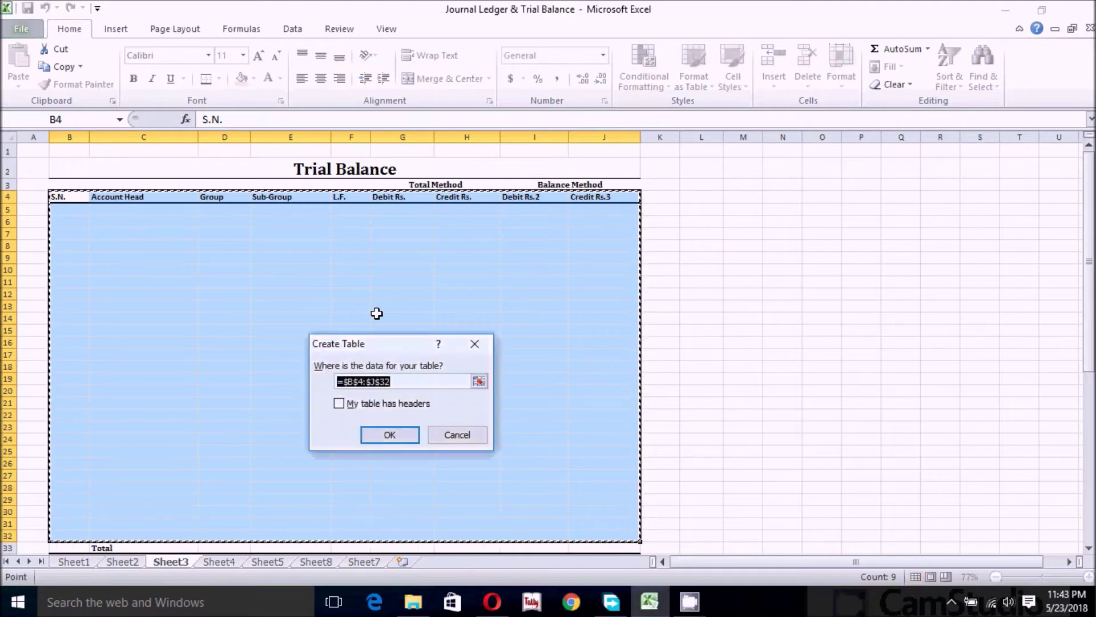
click(341, 405)
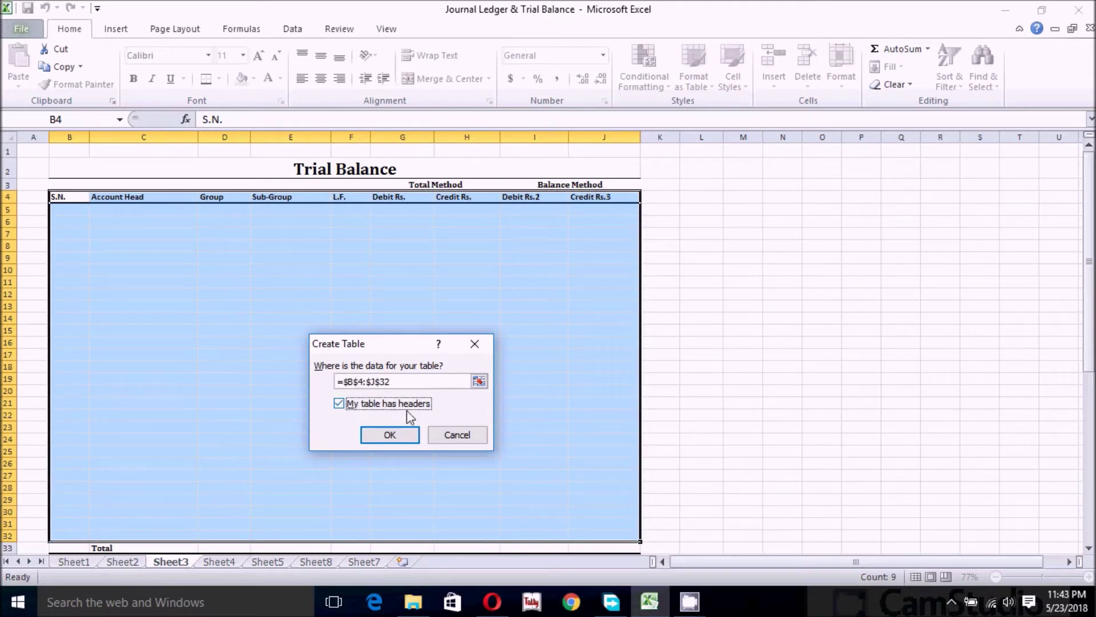
click(391, 436)
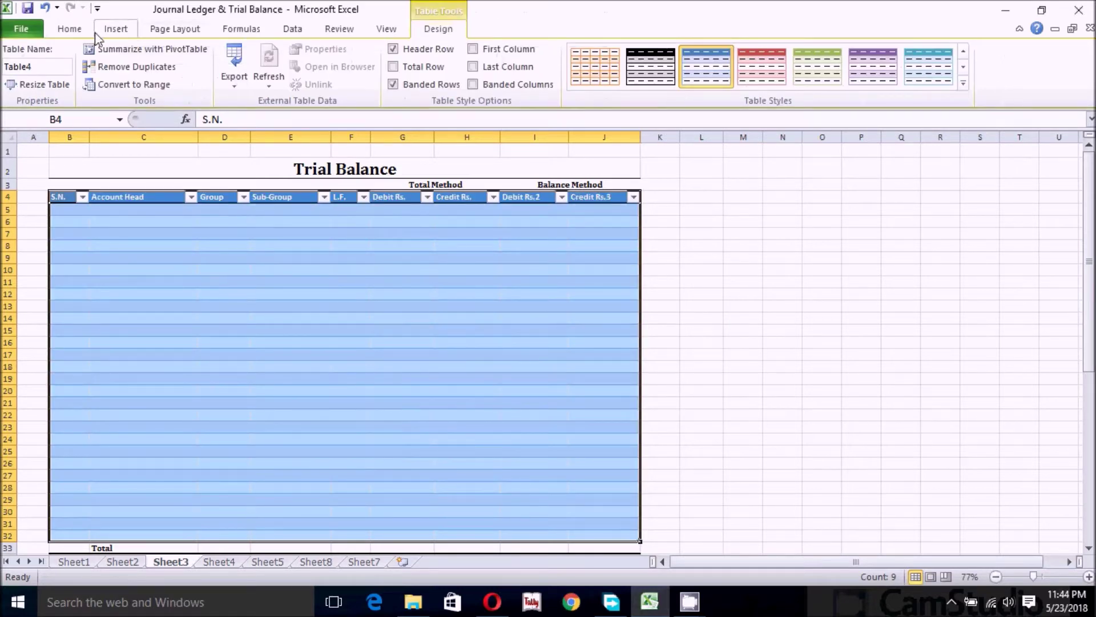
Set the font of the whole Trial Balance table to Cambria
click(73, 28)
click(209, 56)
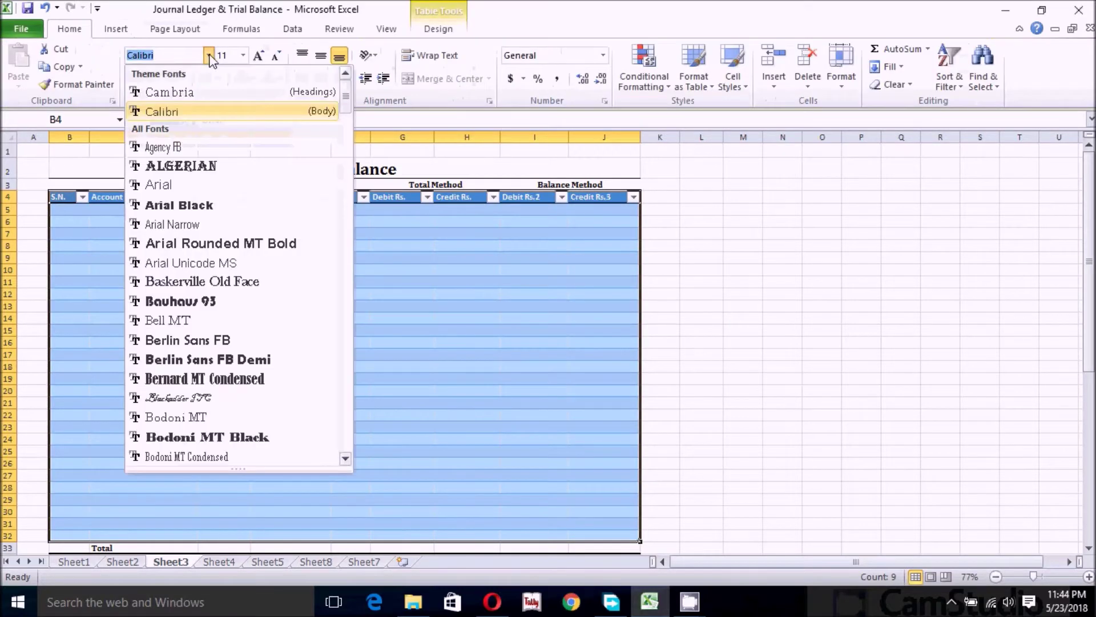
click(193, 92)
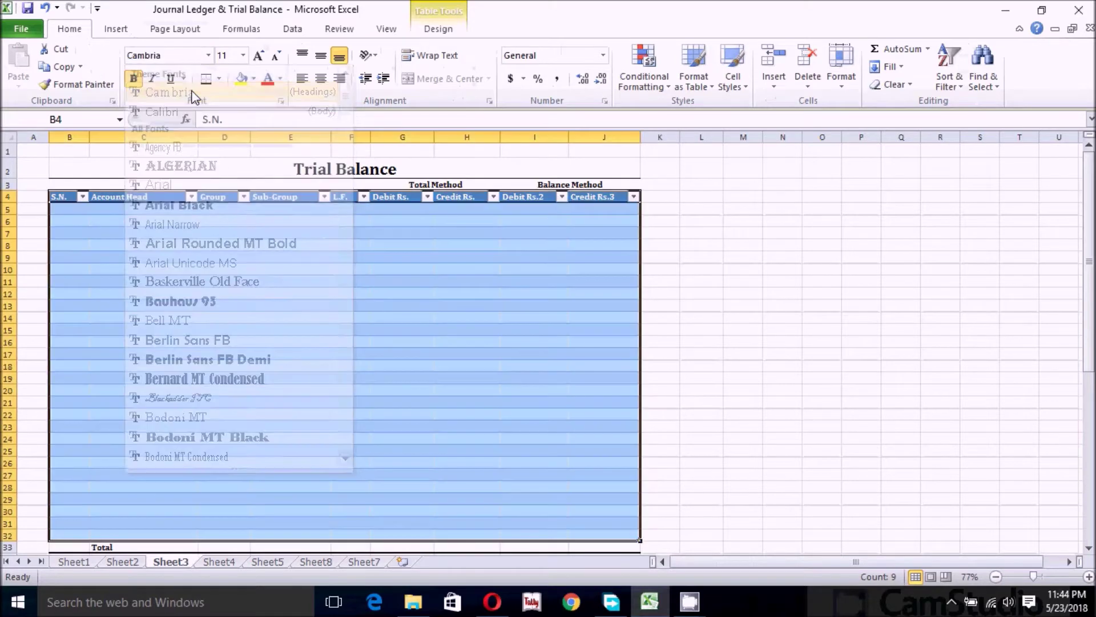
click(332, 331)
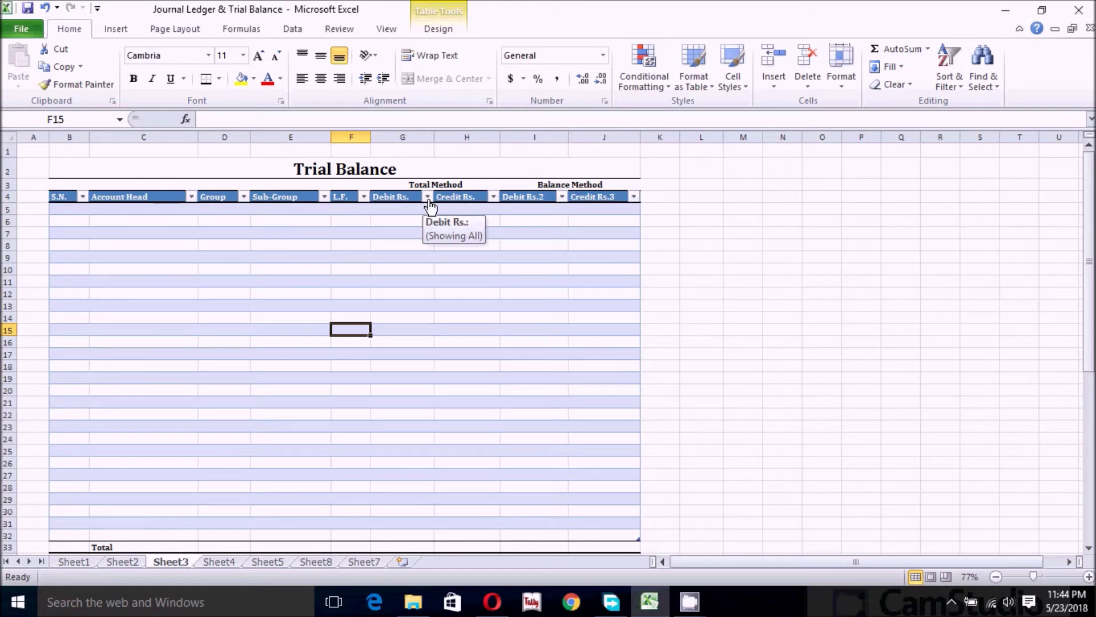
Look at the filter options of the S.N. column without applying any
click(82, 197)
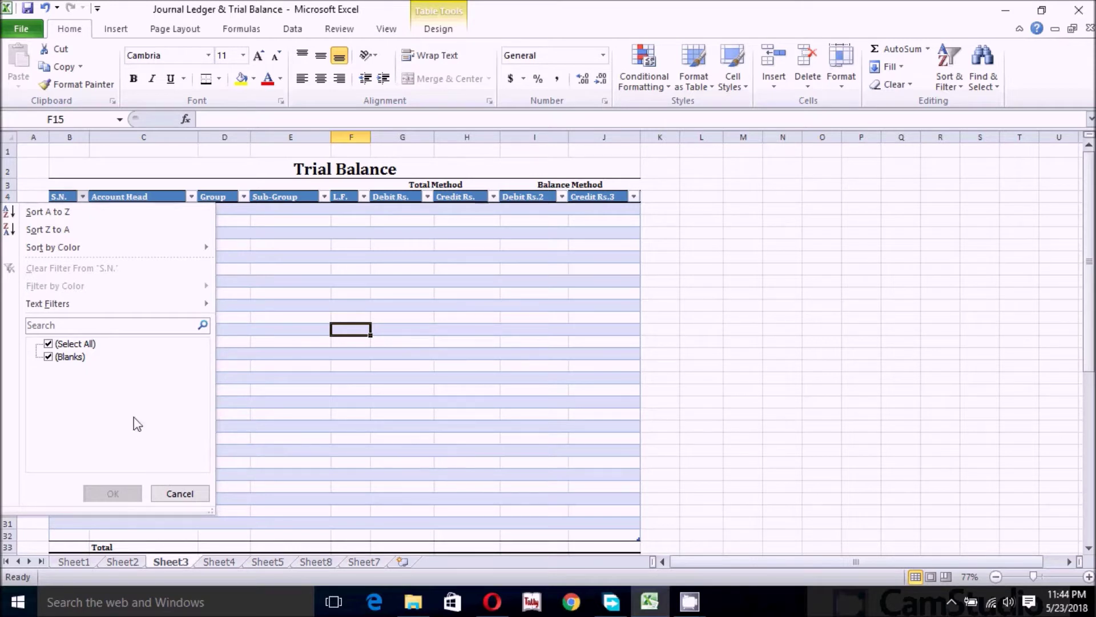
click(172, 493)
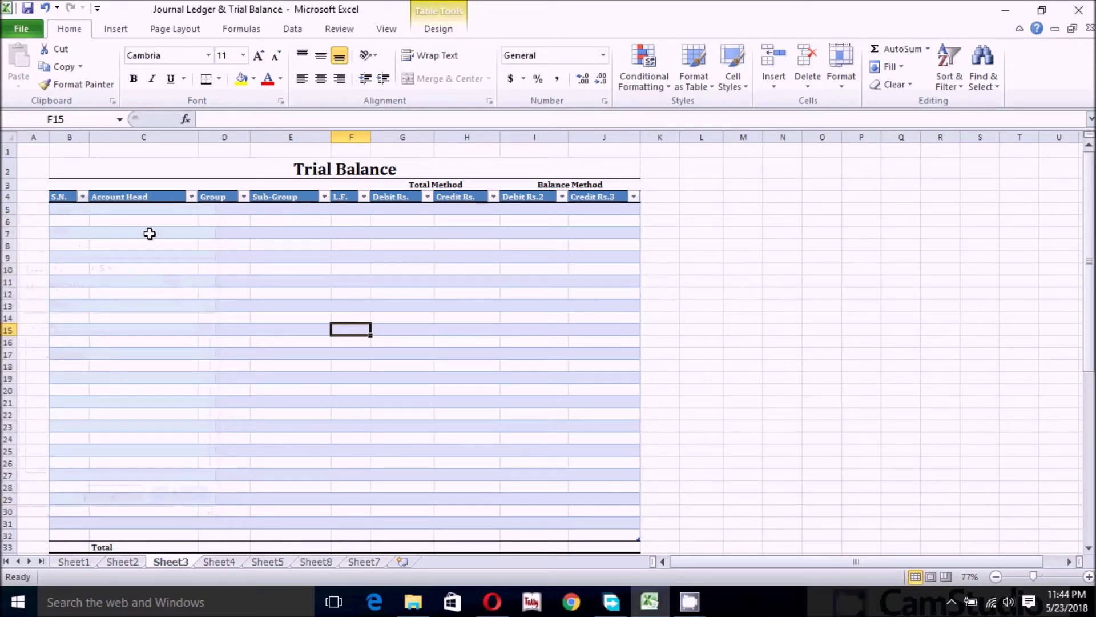
click(142, 212)
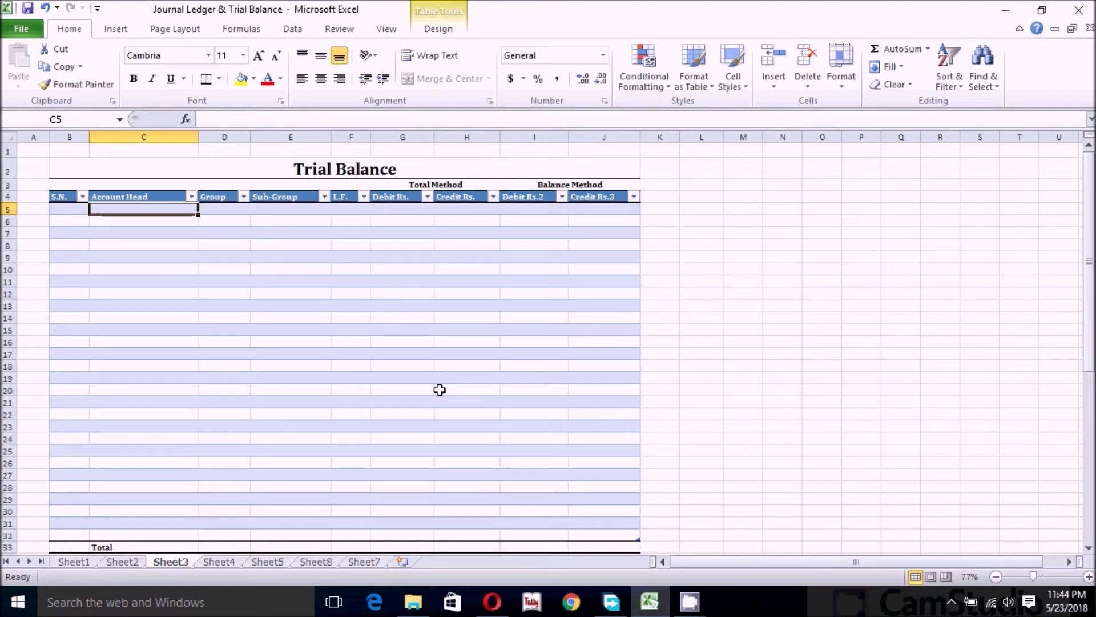
Enter the serial number formula =IF([@[Account Head]]="","",ROW(1:1)) in cell B5 of the S.N. column
click(78, 210)
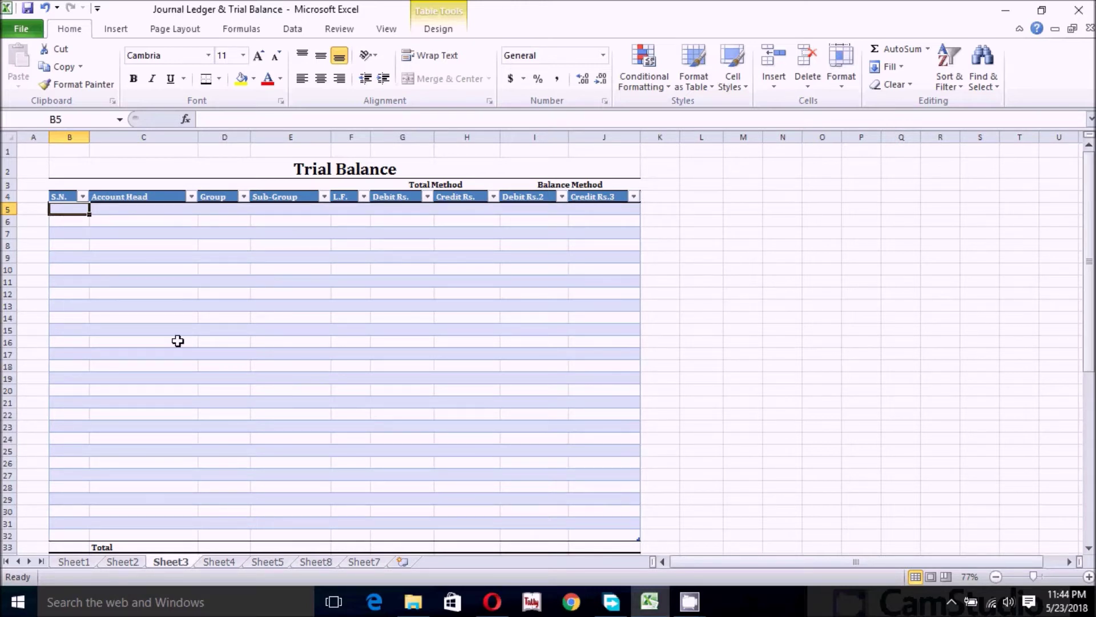
text(=)
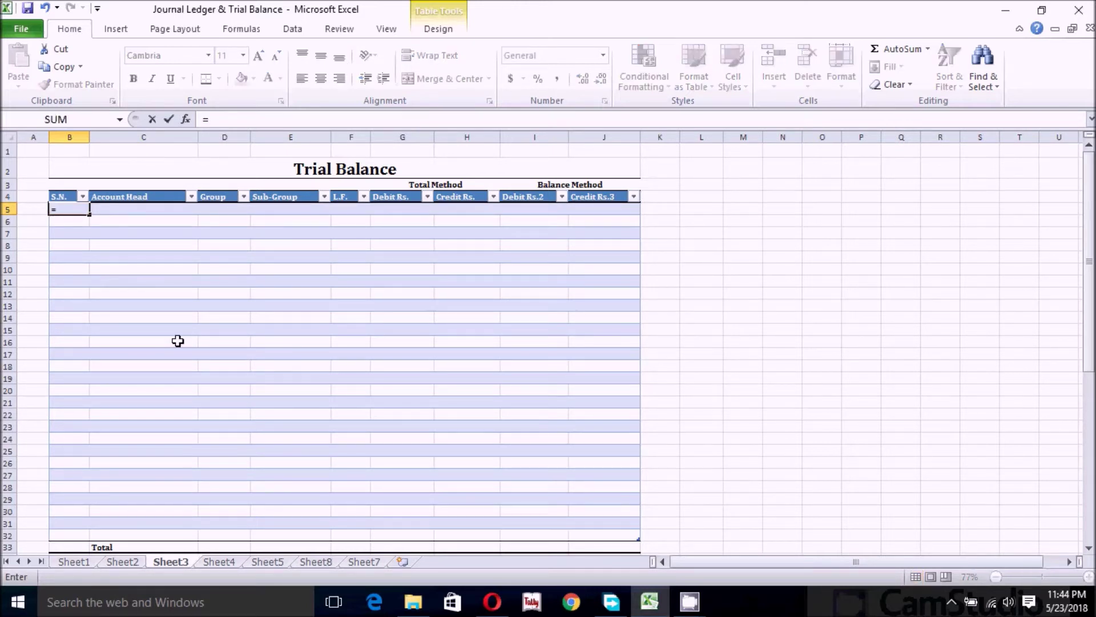
text(if)
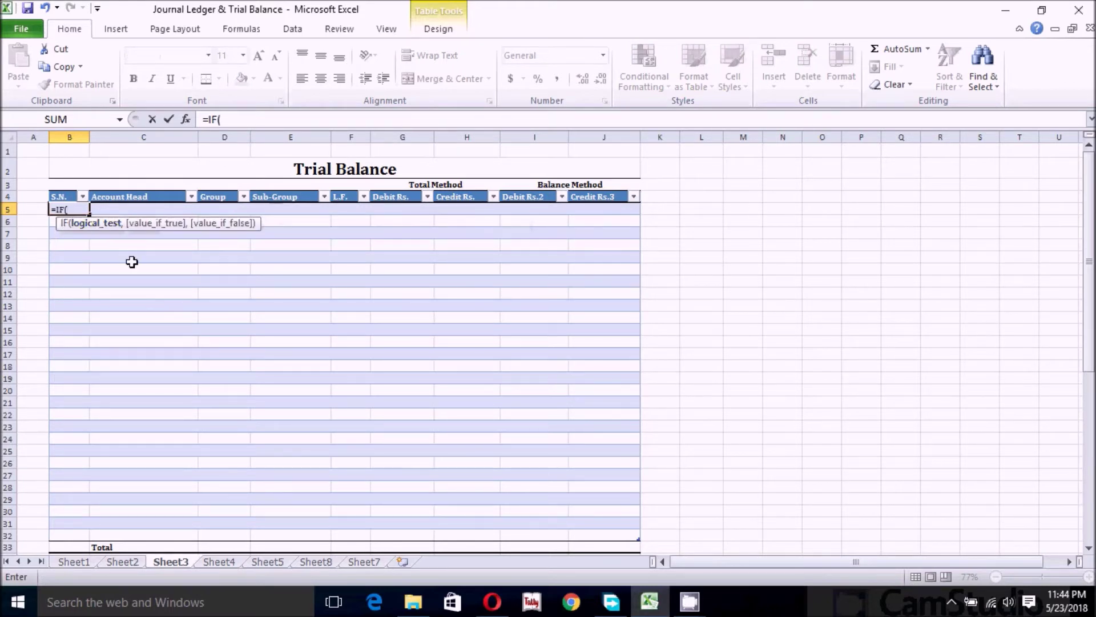
click(122, 211)
text(="",)
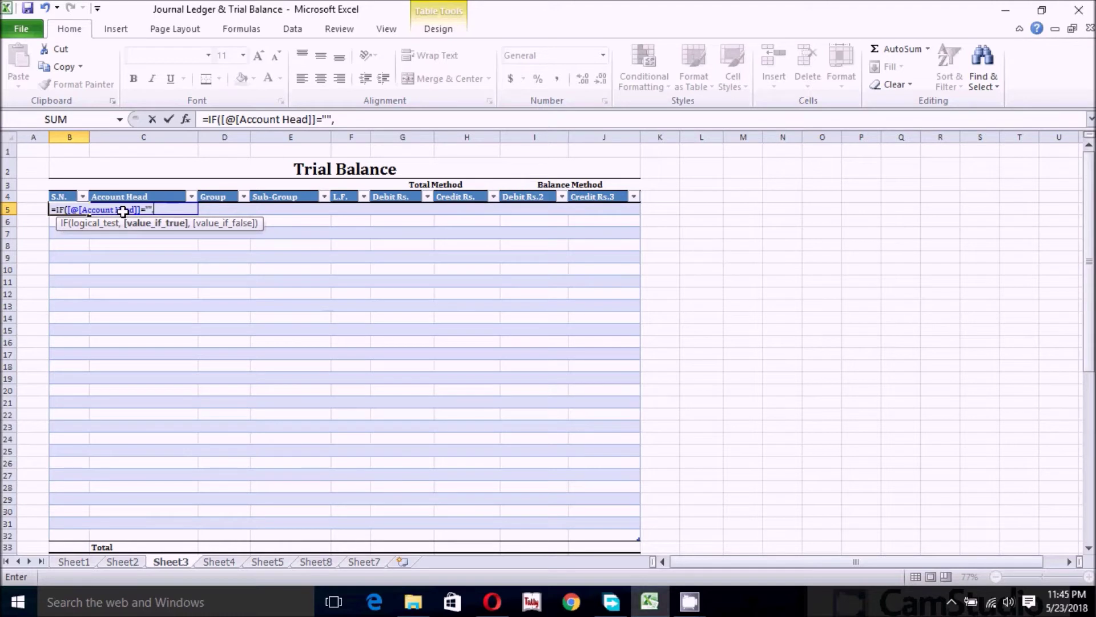
text("",)
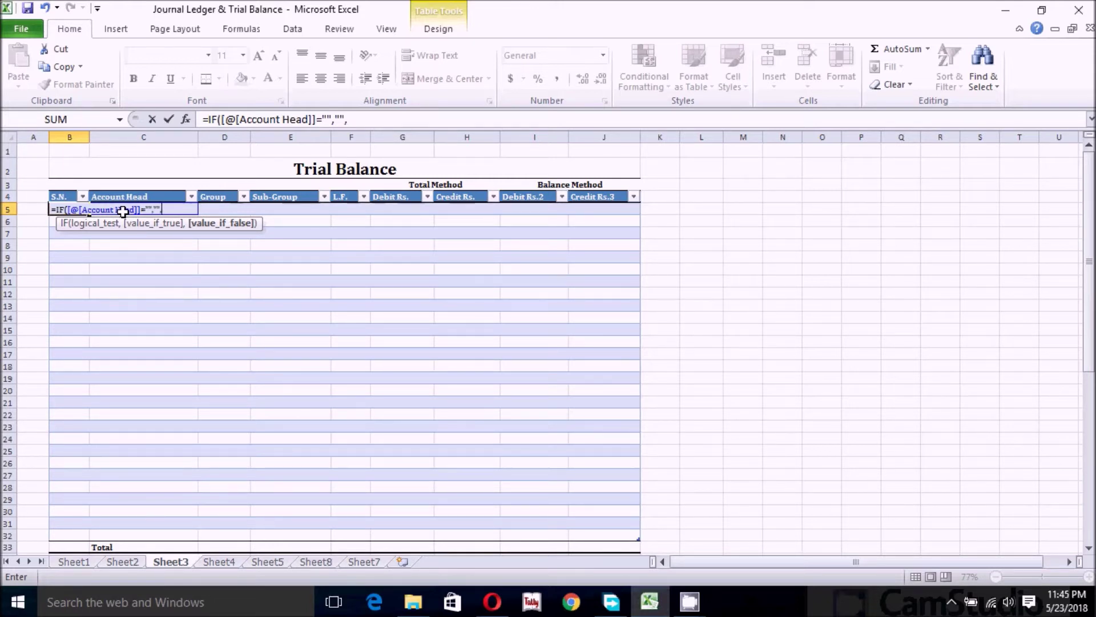
text(row)
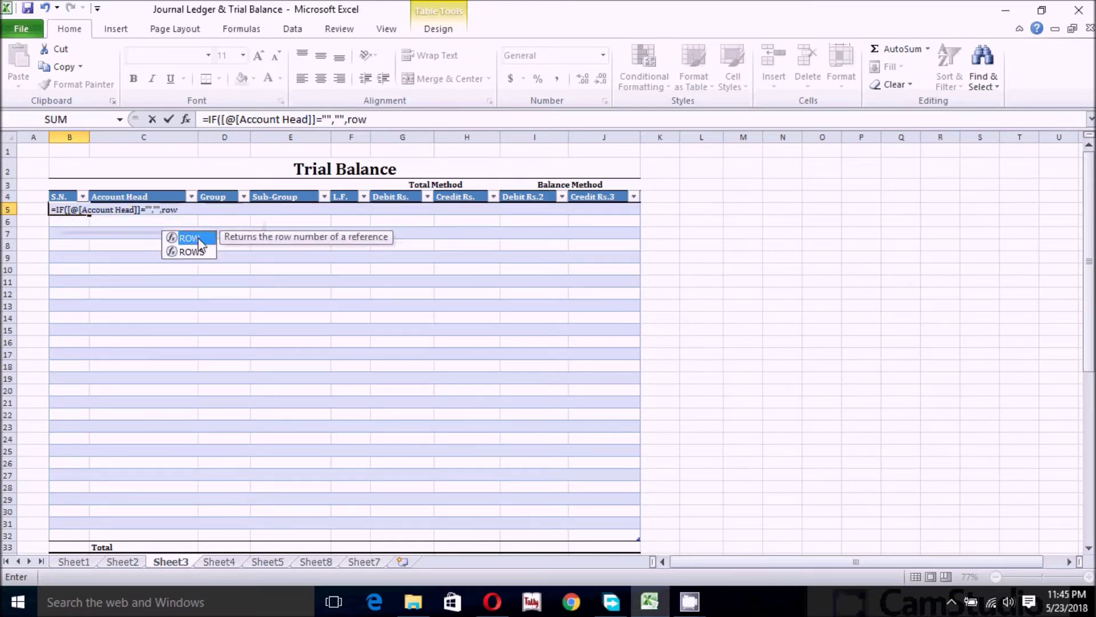
double_click(194, 238)
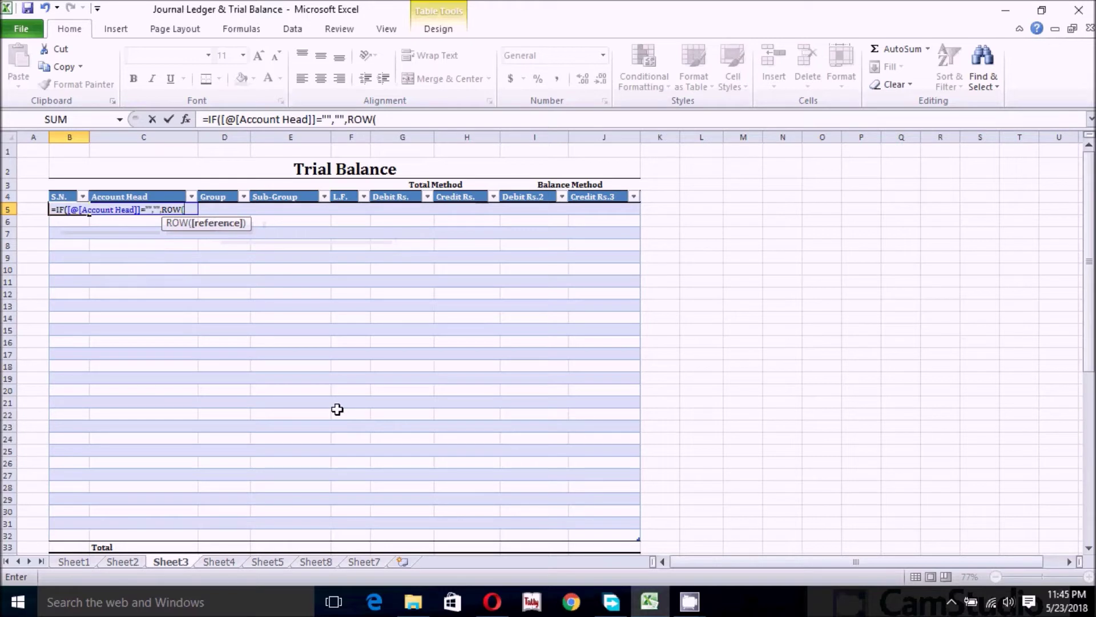
text(1:1)
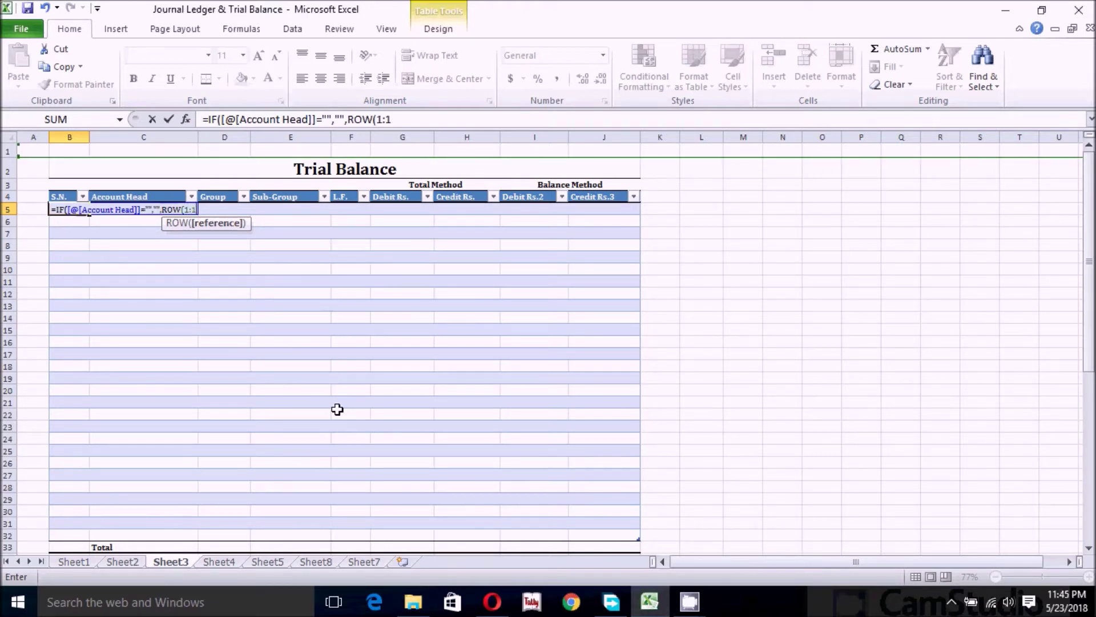
text()))
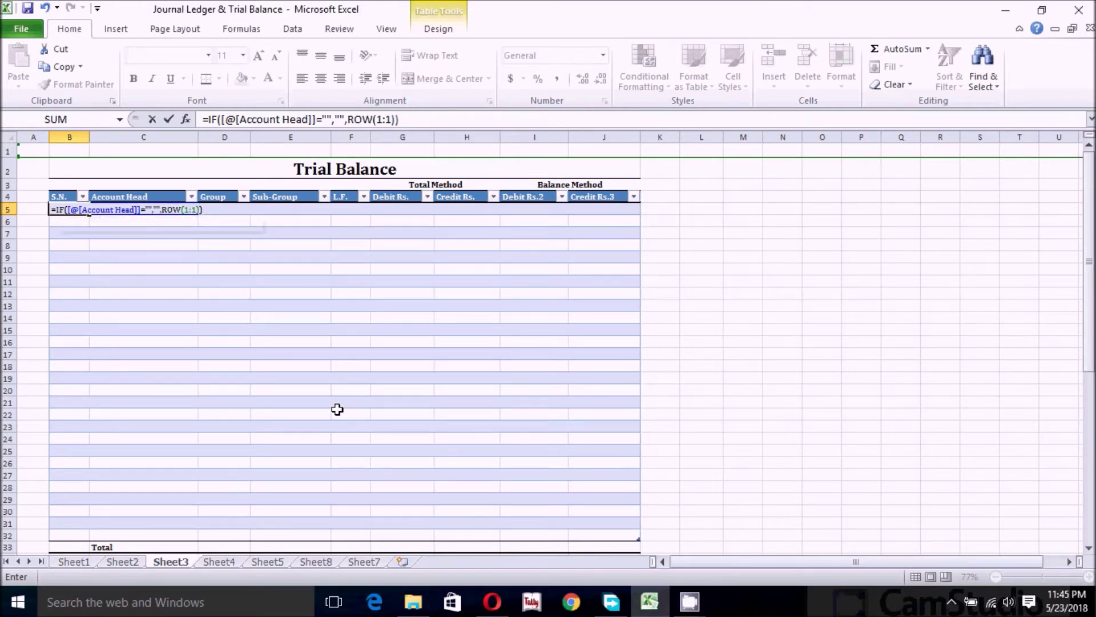
key(Return)
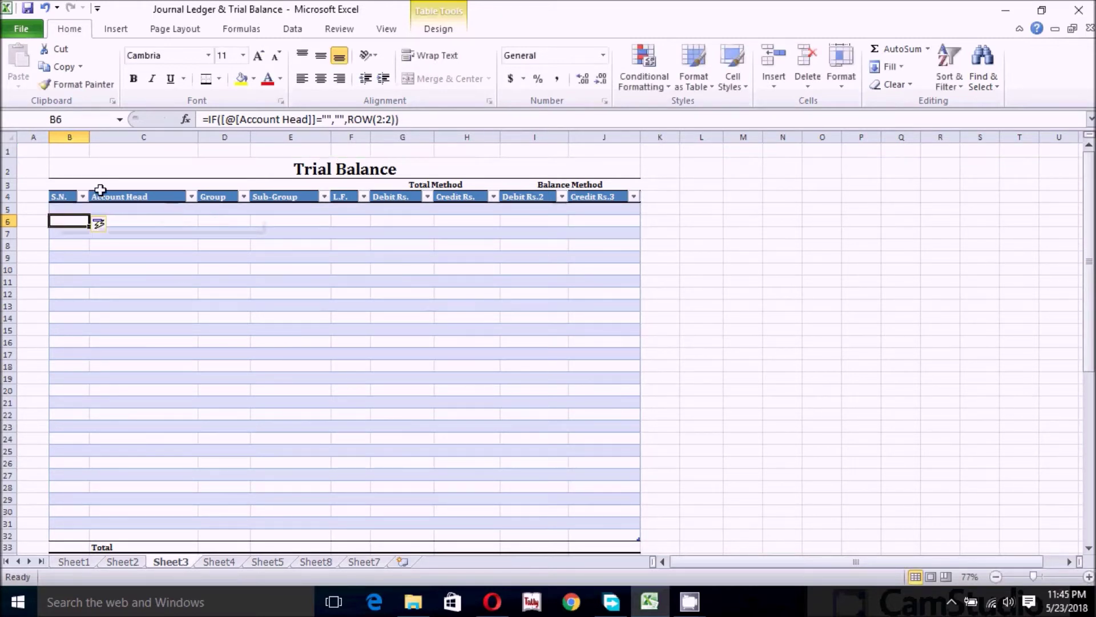
Fill the S.N. formula from B5 down to B32
click(80, 209)
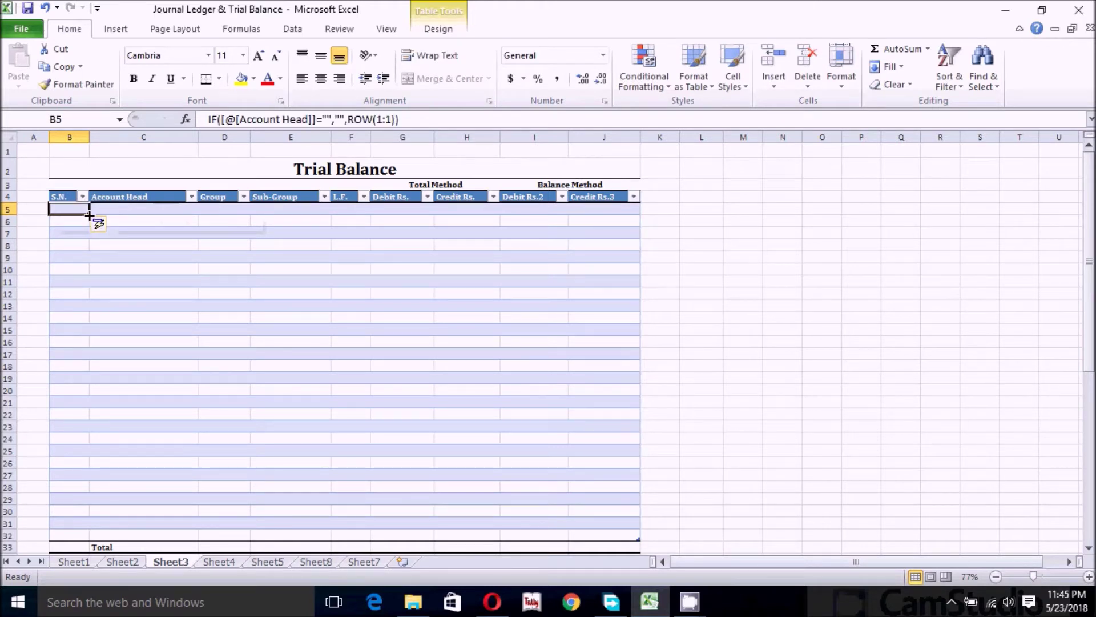
drag(89, 215, 91, 537)
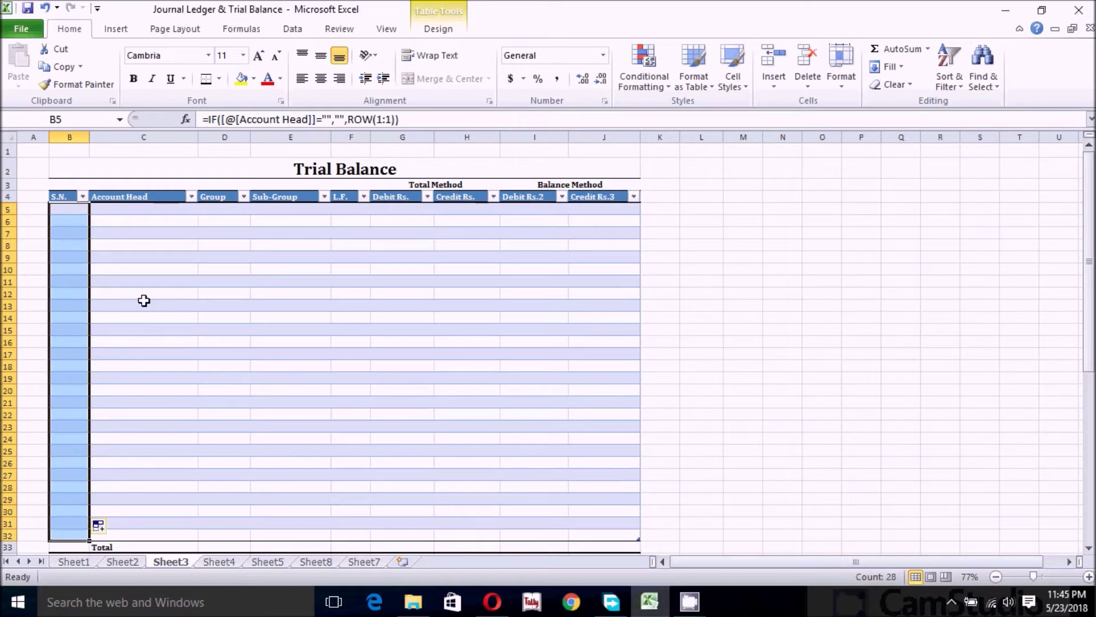
click(146, 301)
click(163, 212)
click(225, 211)
click(291, 212)
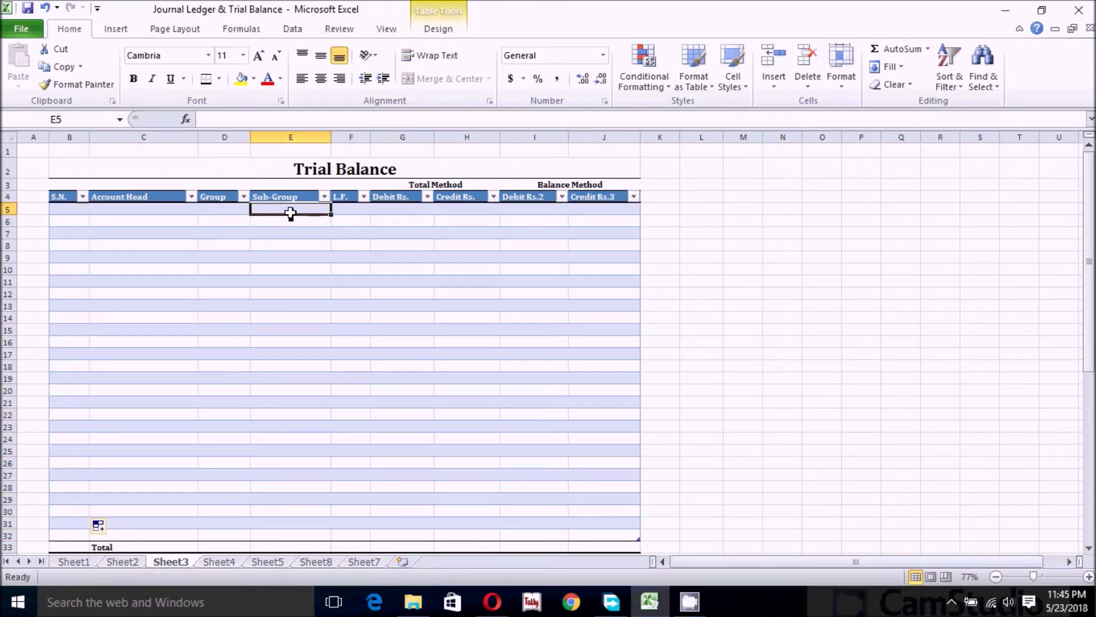
drag(164, 209, 283, 411)
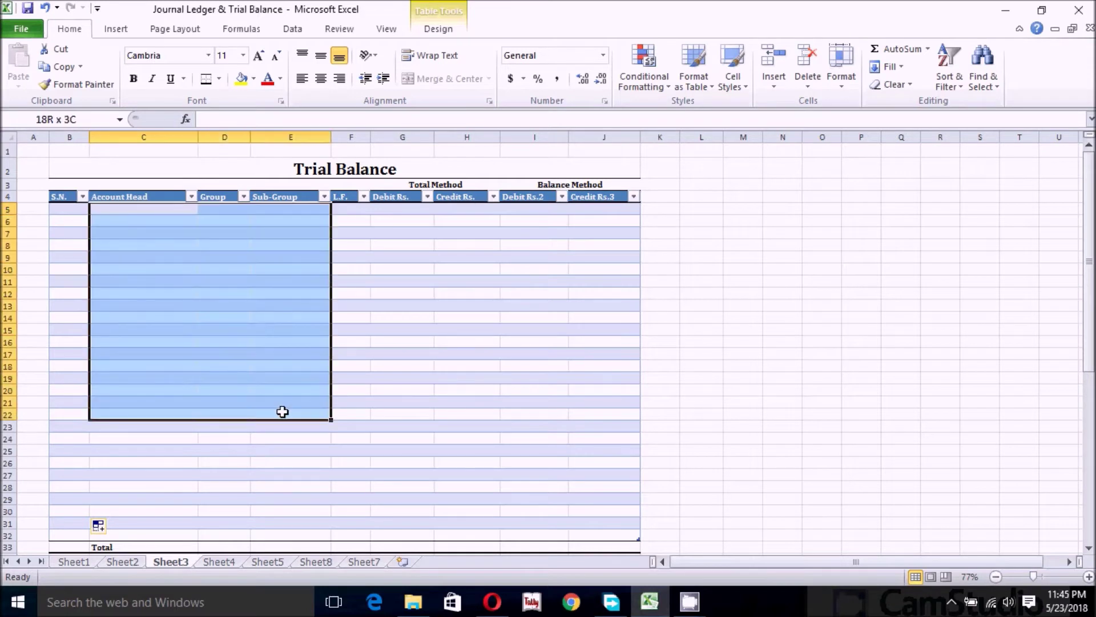
drag(282, 411, 283, 438)
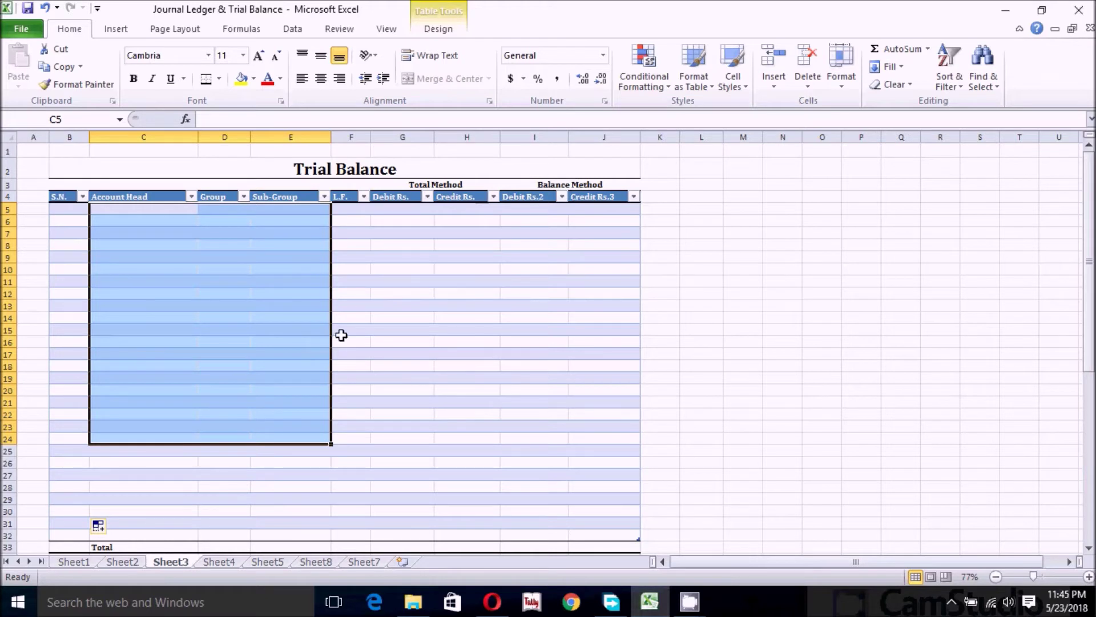
Enter the formula =IF([@[Account Head]]="","",ROW(1:1)) in cell F5 of the L.F. column
click(346, 211)
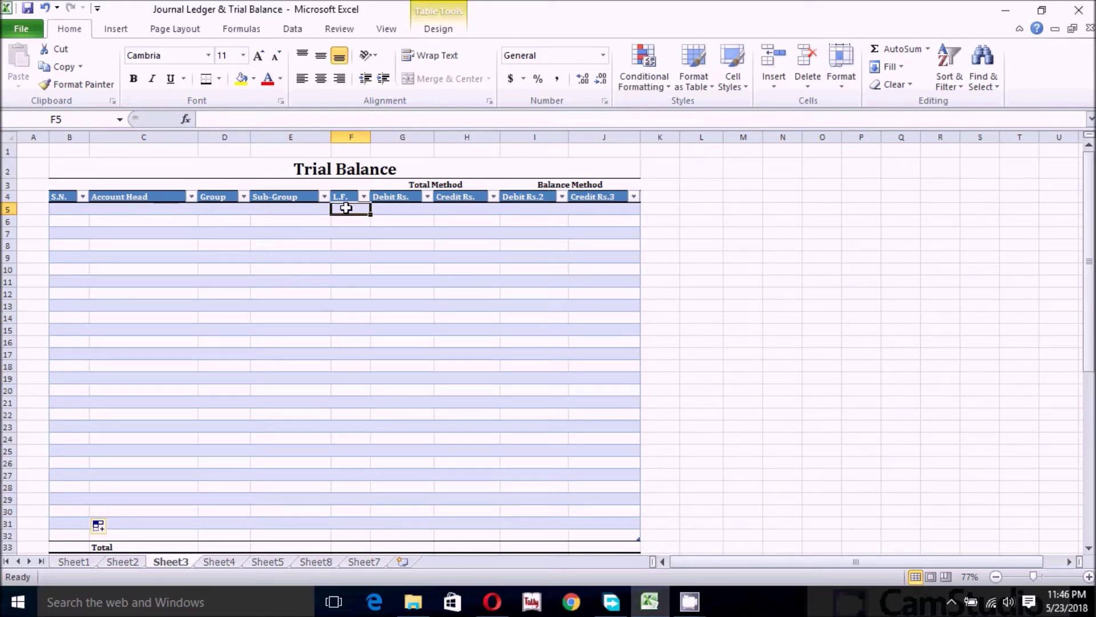
text(=)
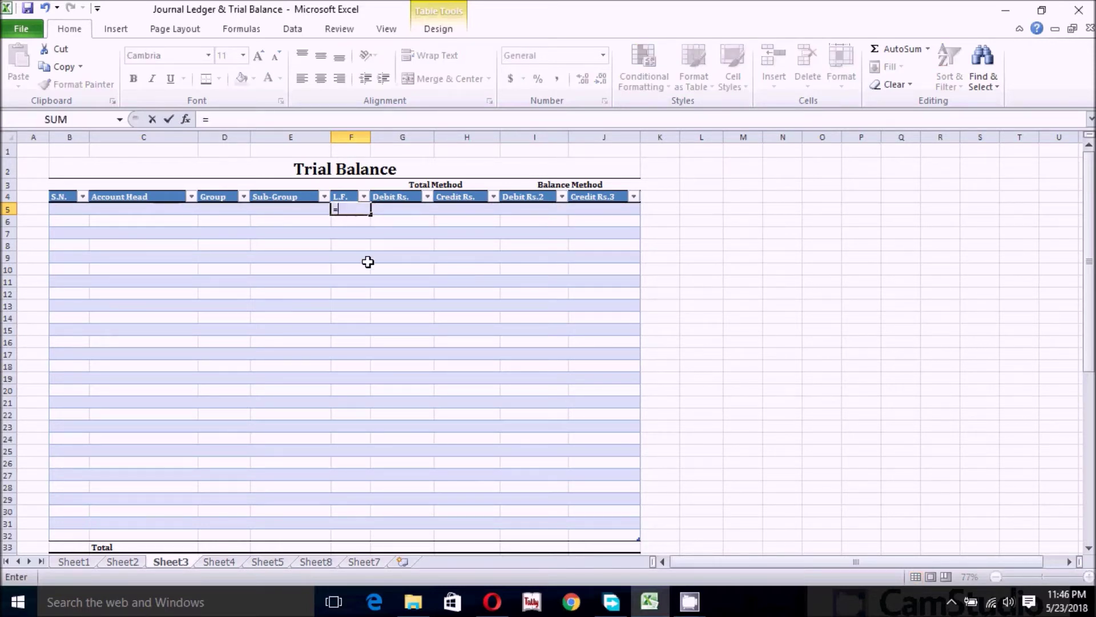
text(if)
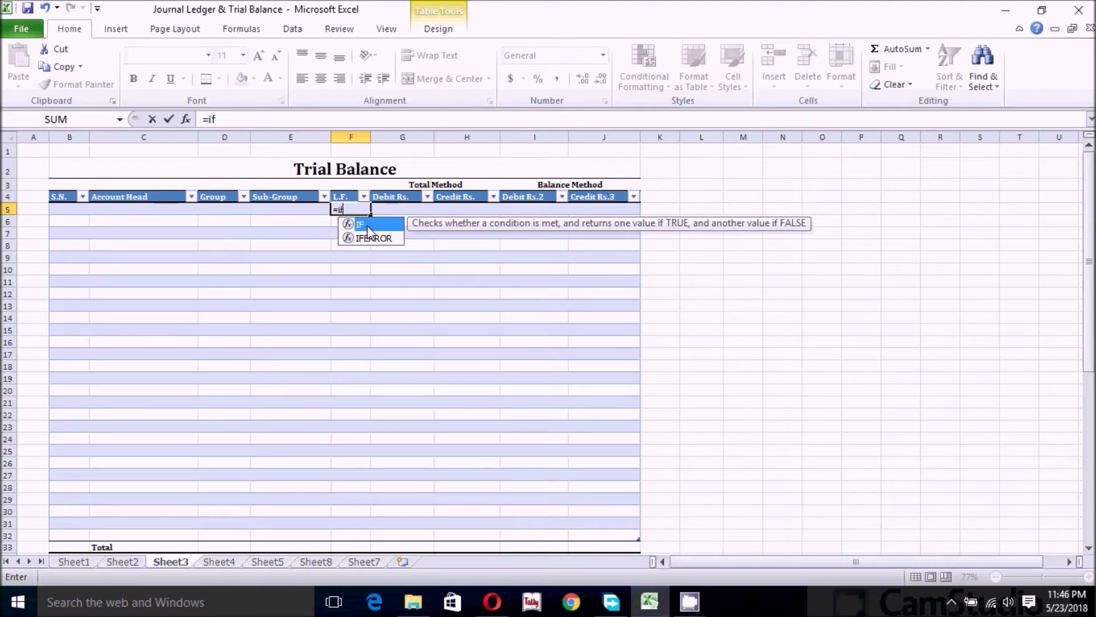
double_click(368, 225)
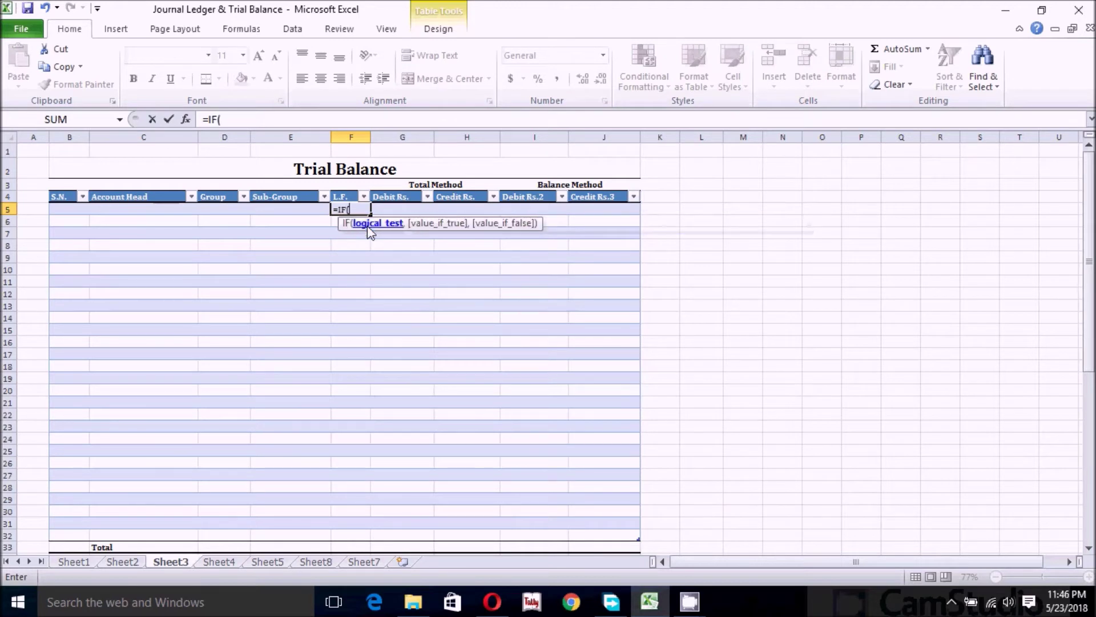
click(174, 211)
text(=)
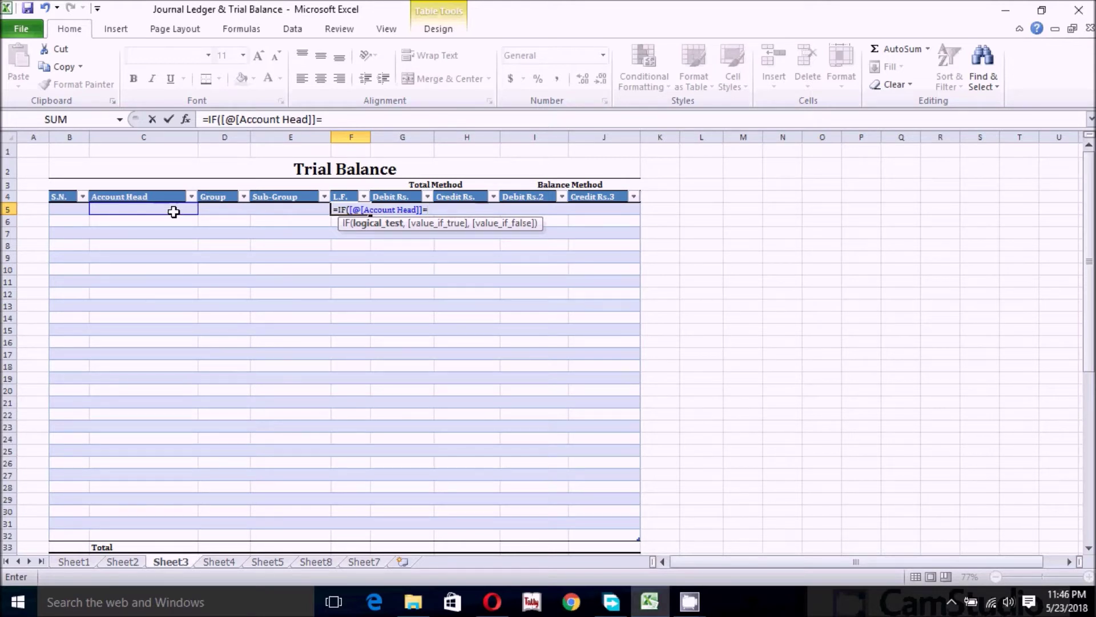
text("","",)
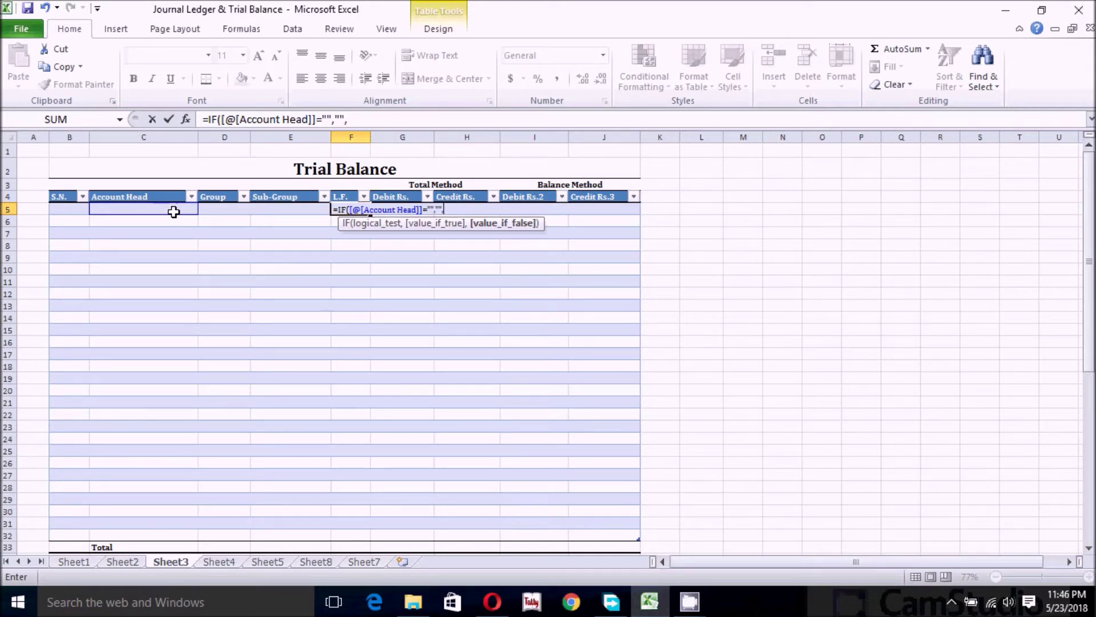
text(row)
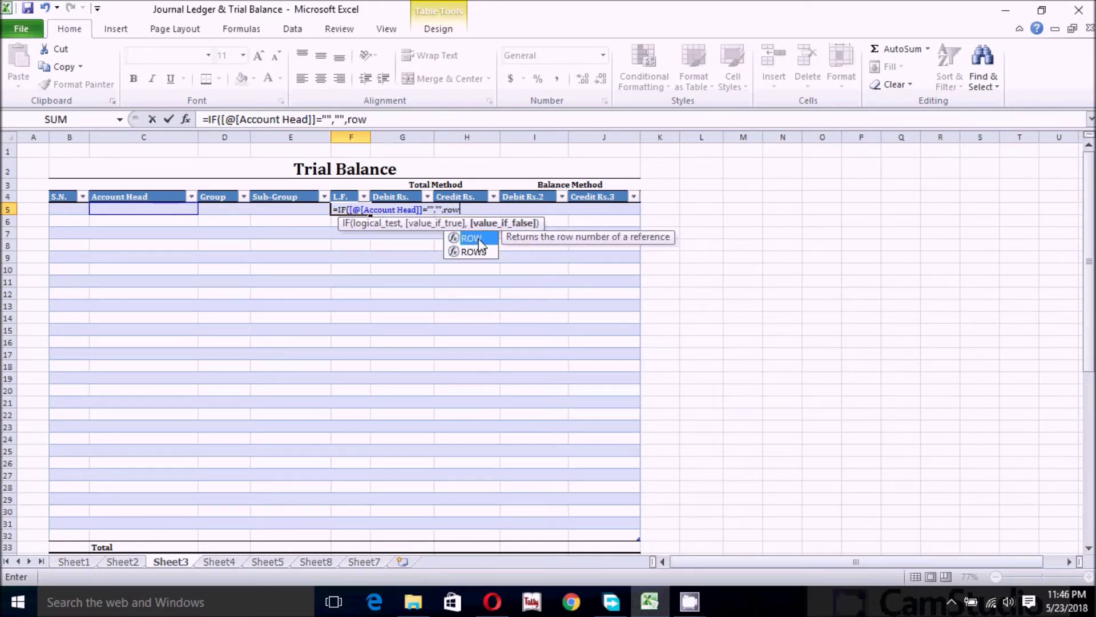
double_click(480, 244)
double_click(478, 239)
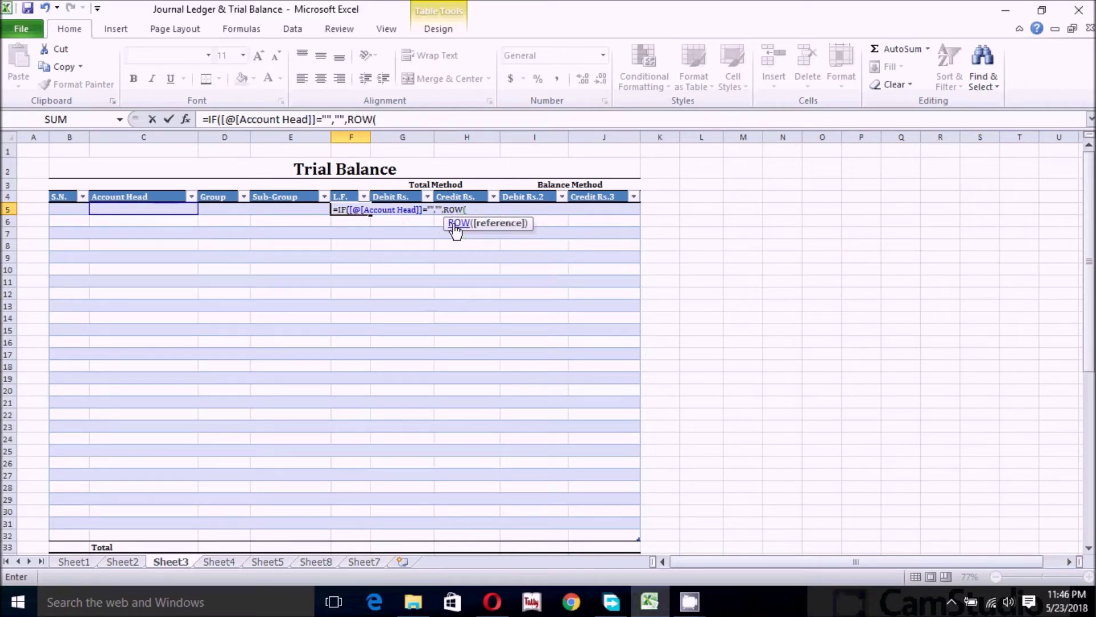
text(1:1)
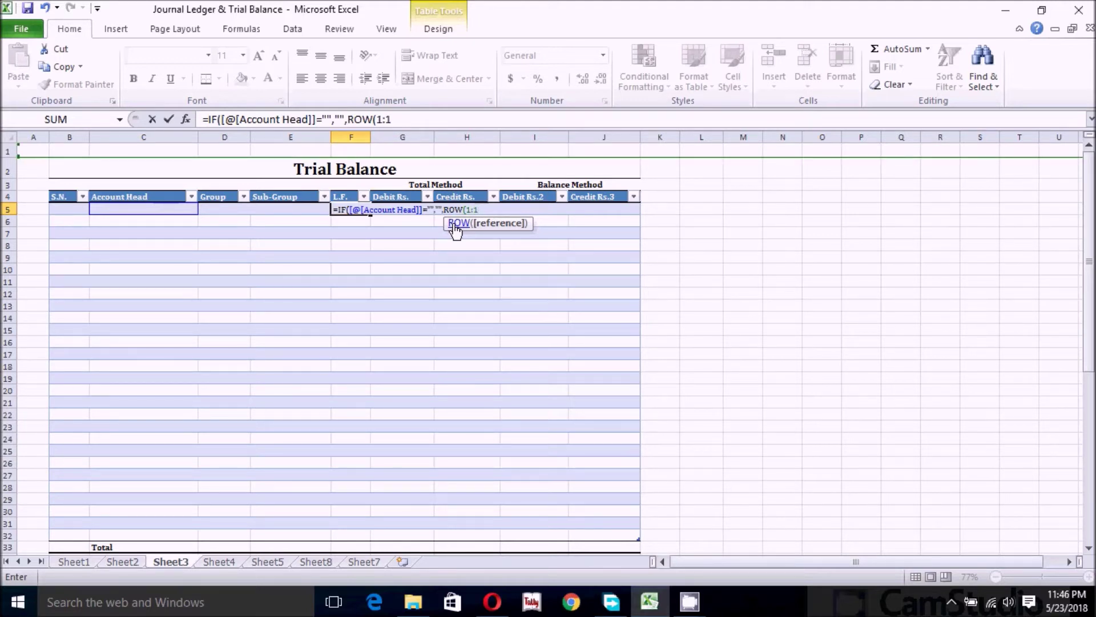
text()))
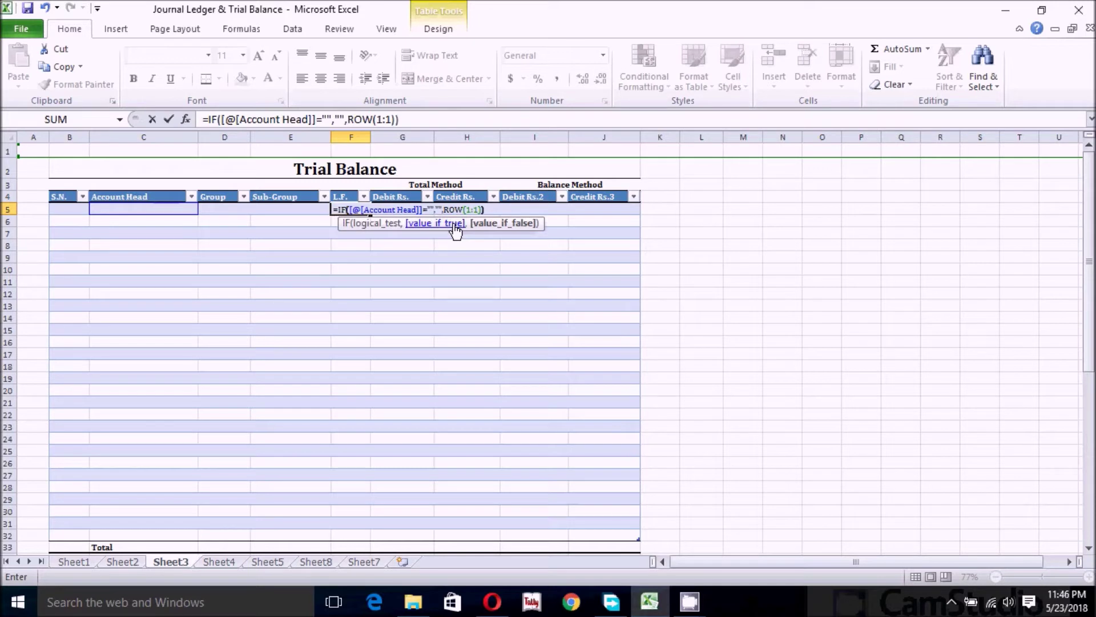
key(Return)
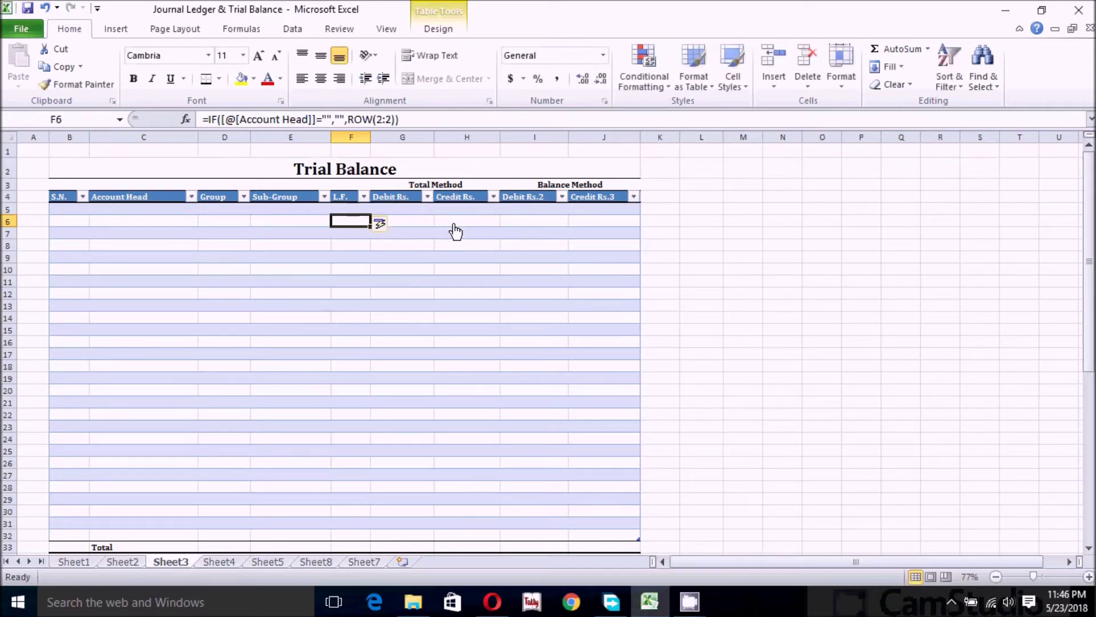
Fill the L.F. formula from F5 down to F32
click(363, 211)
drag(370, 215, 371, 538)
click(385, 280)
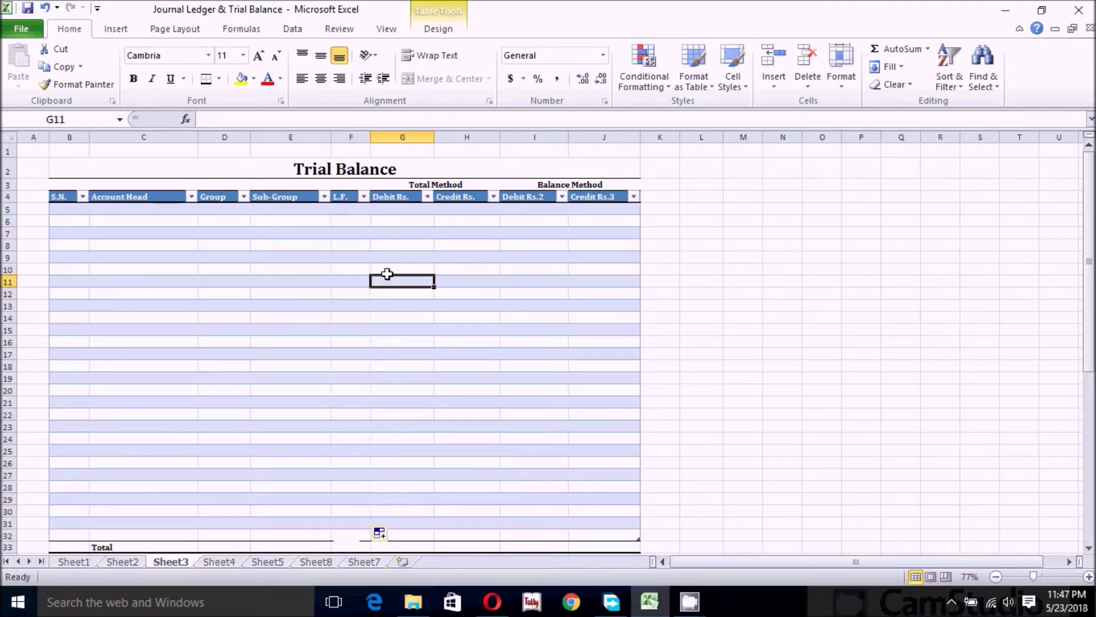
click(403, 212)
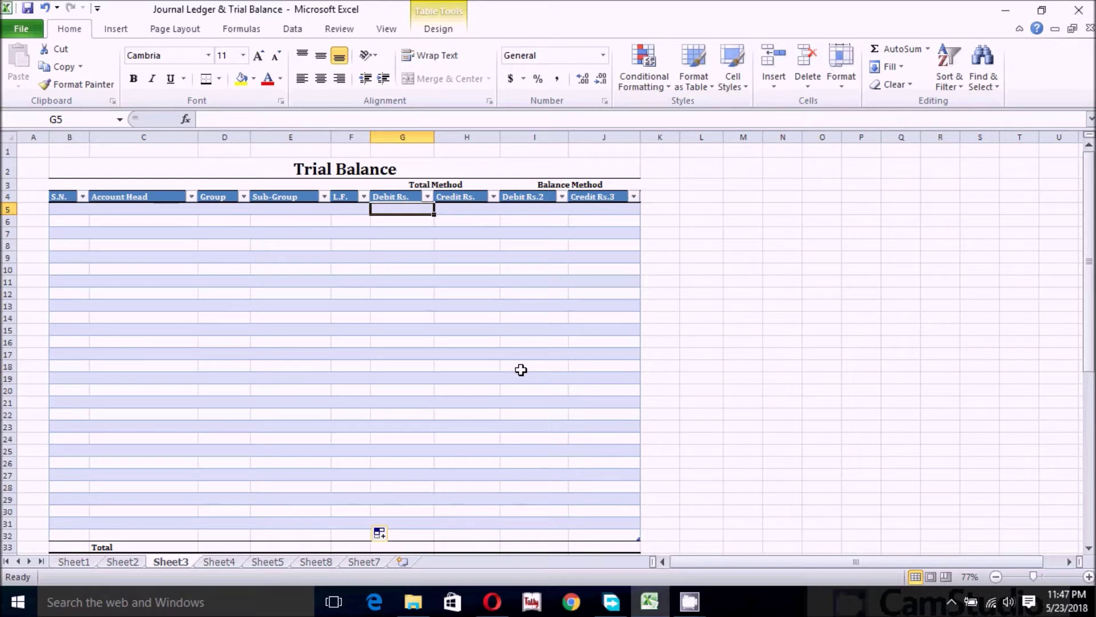
drag(409, 209, 579, 218)
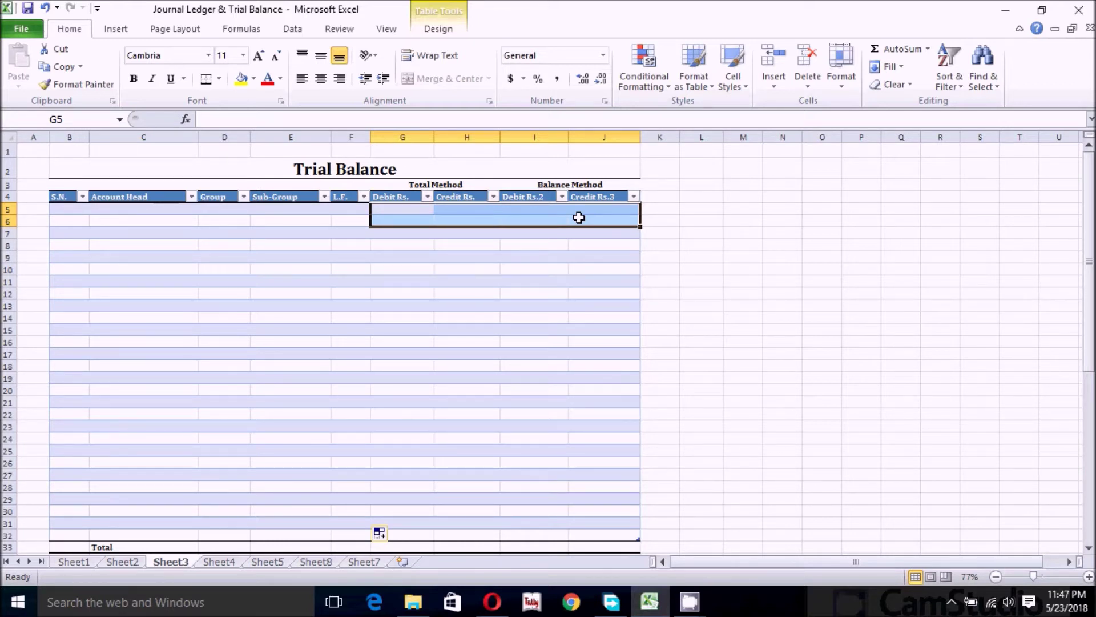
click(520, 276)
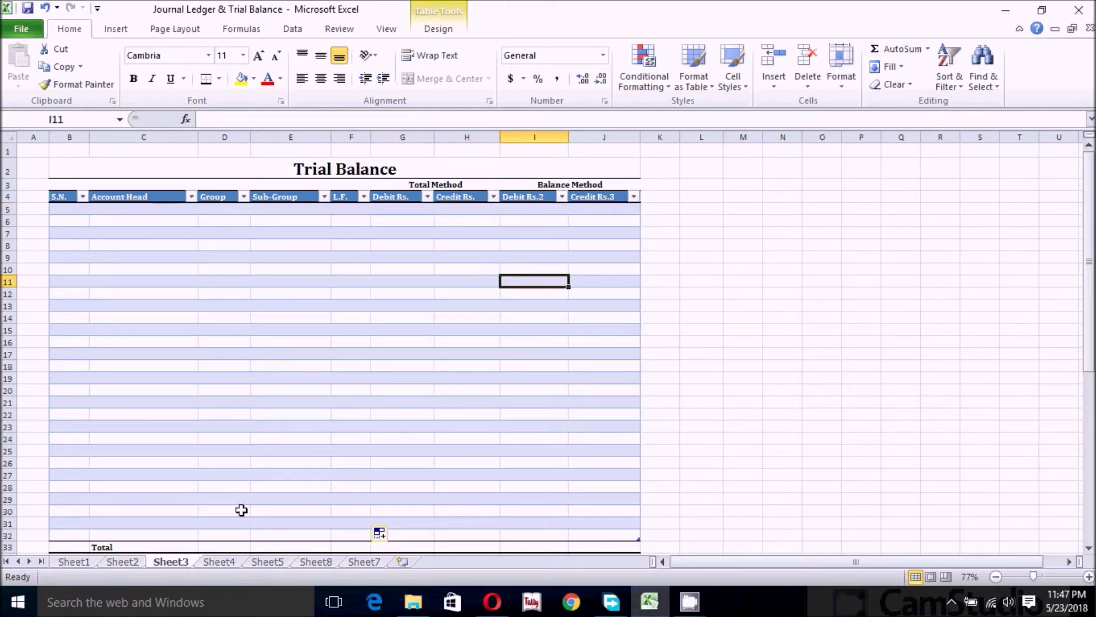
Switch to the Journal Entries table on Sheet5 and look over its Date and two Account columns
click(266, 562)
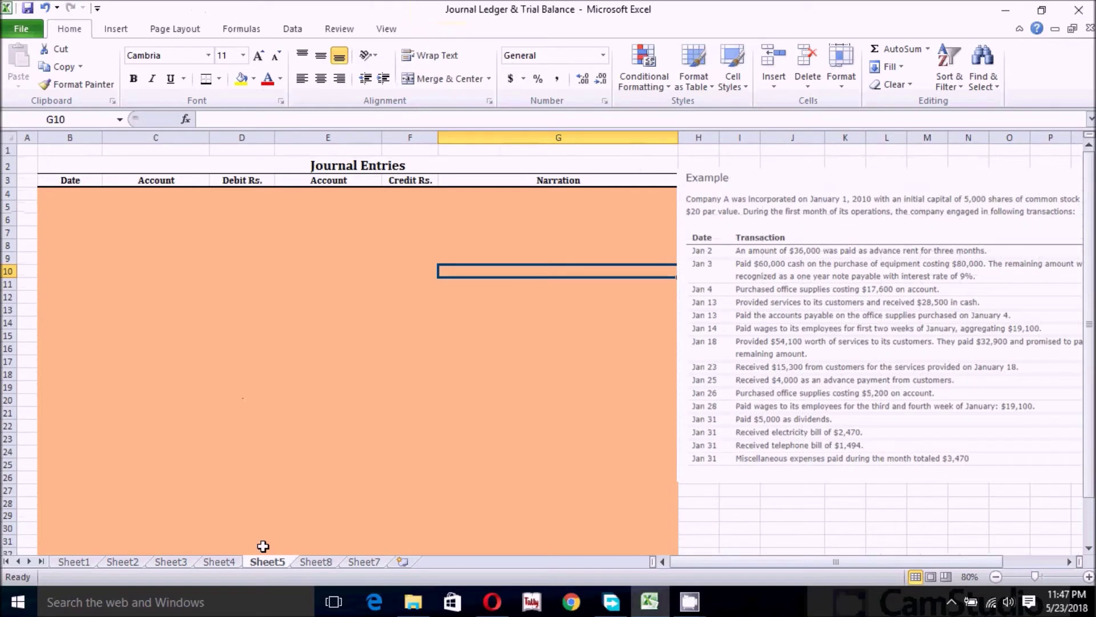
click(161, 238)
click(80, 205)
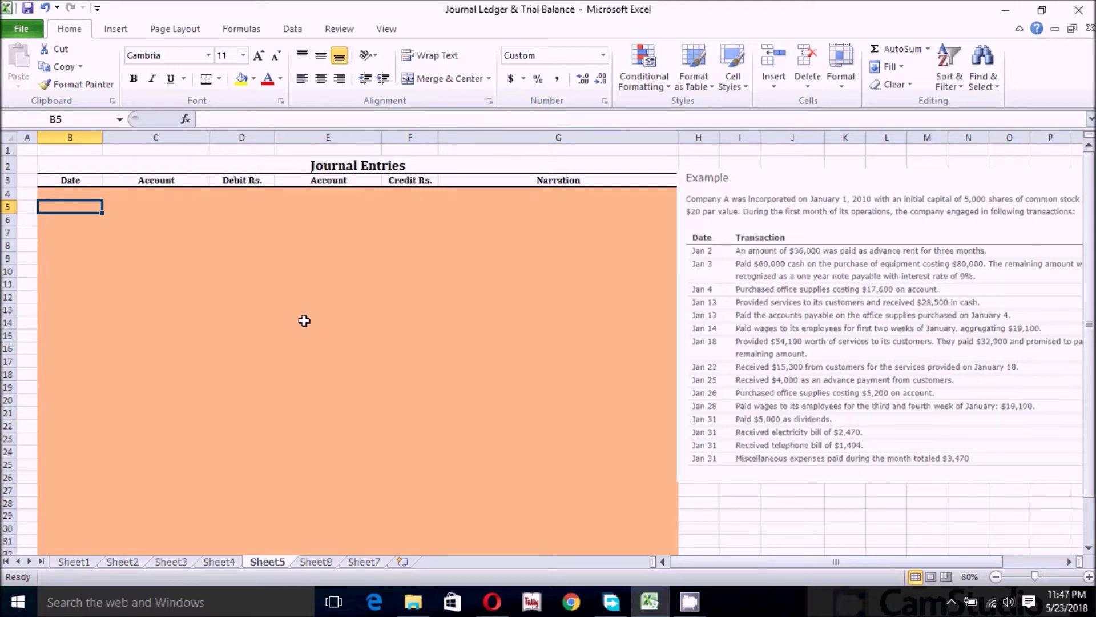
click(156, 194)
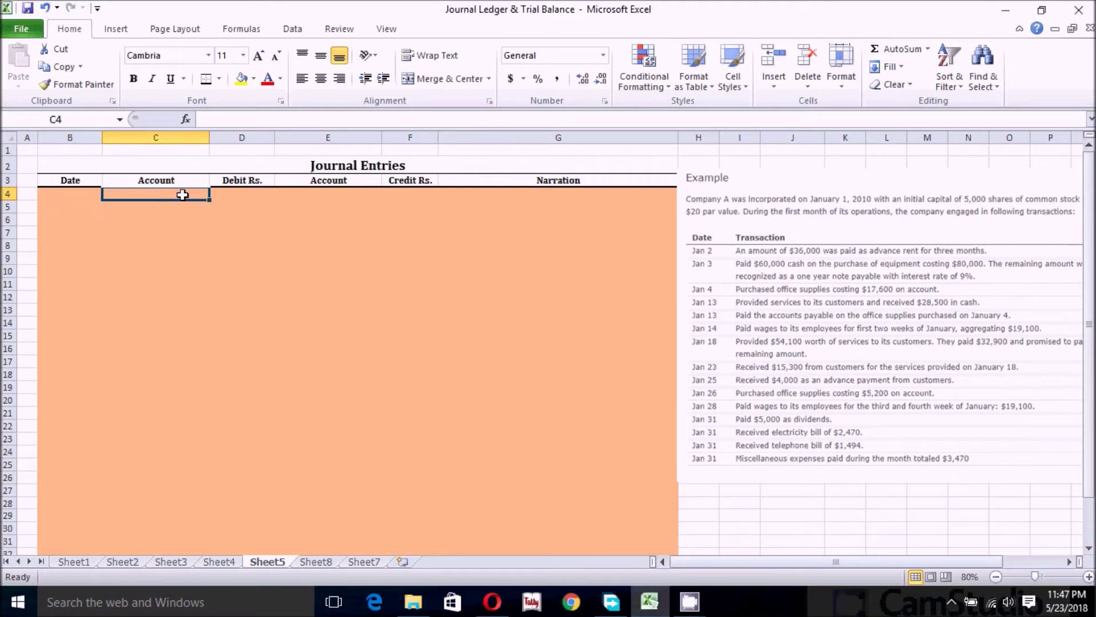
drag(177, 196, 183, 459)
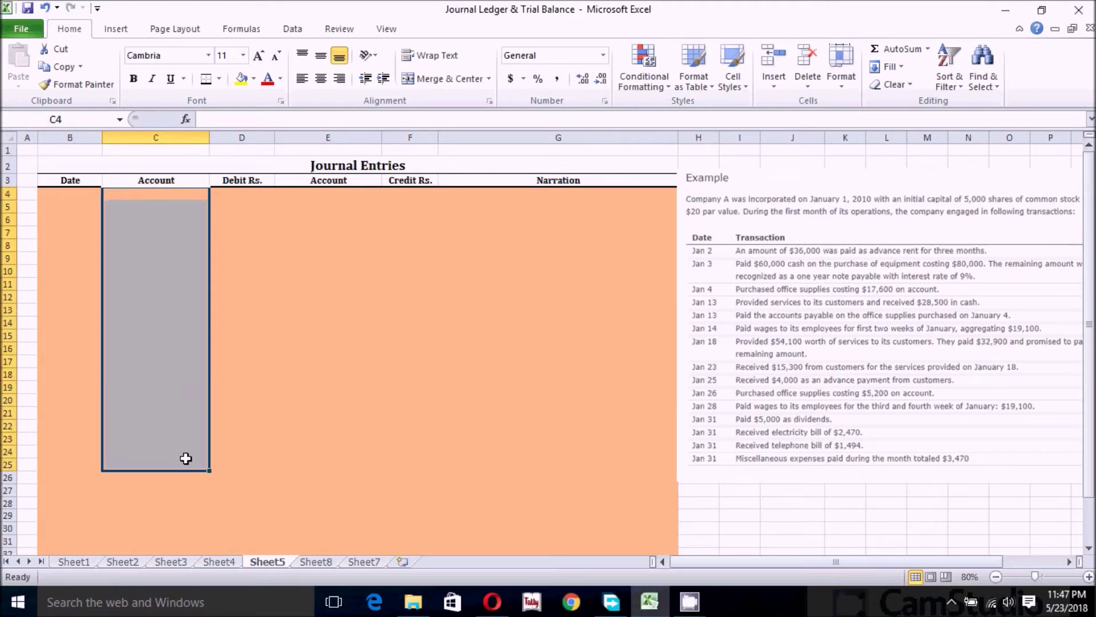
drag(343, 197, 372, 477)
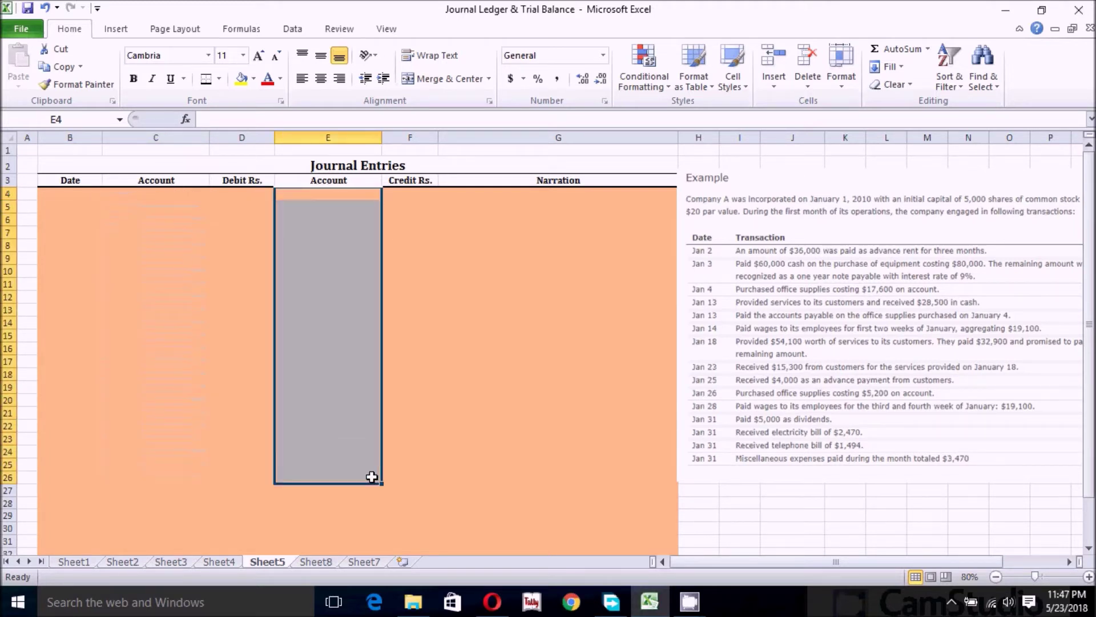
Set the data validation of cell C4 in the first Account column to allow a List
click(153, 196)
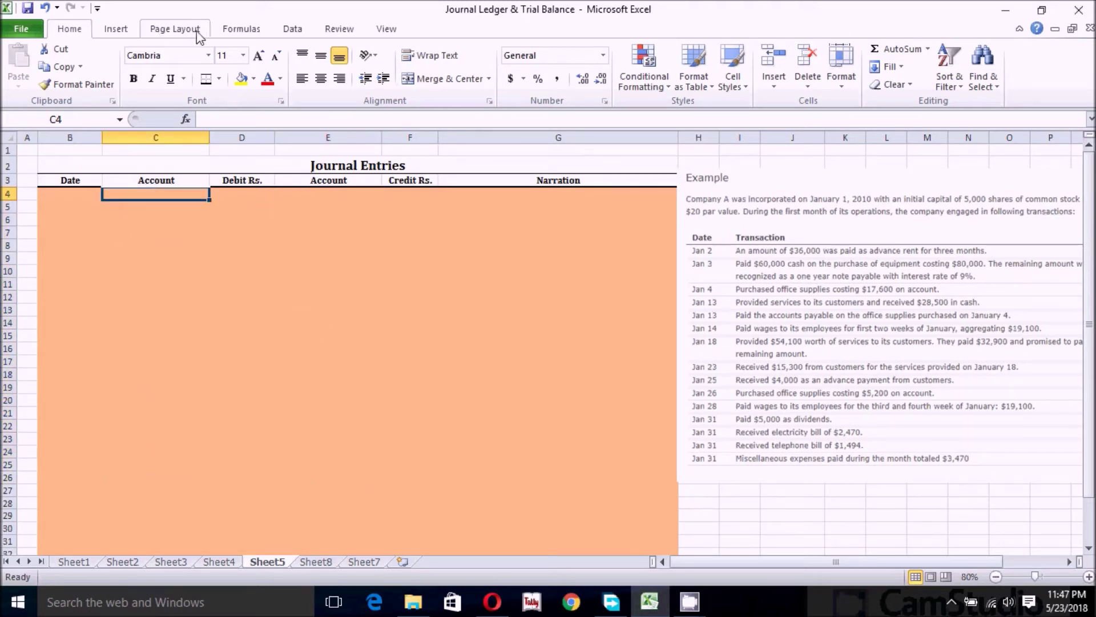
click(291, 29)
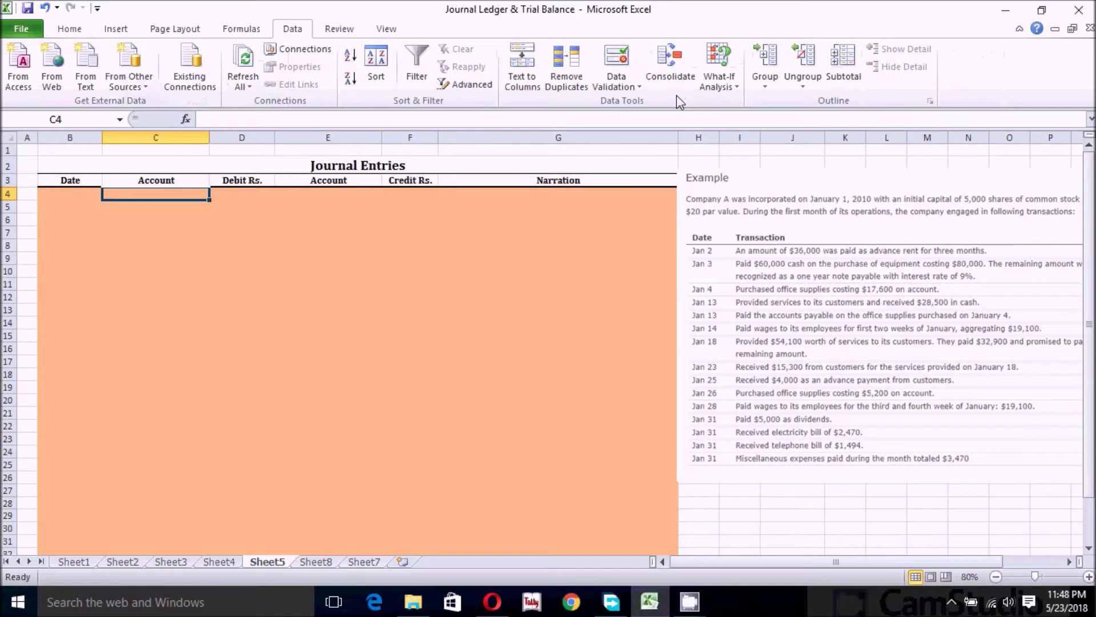
click(639, 87)
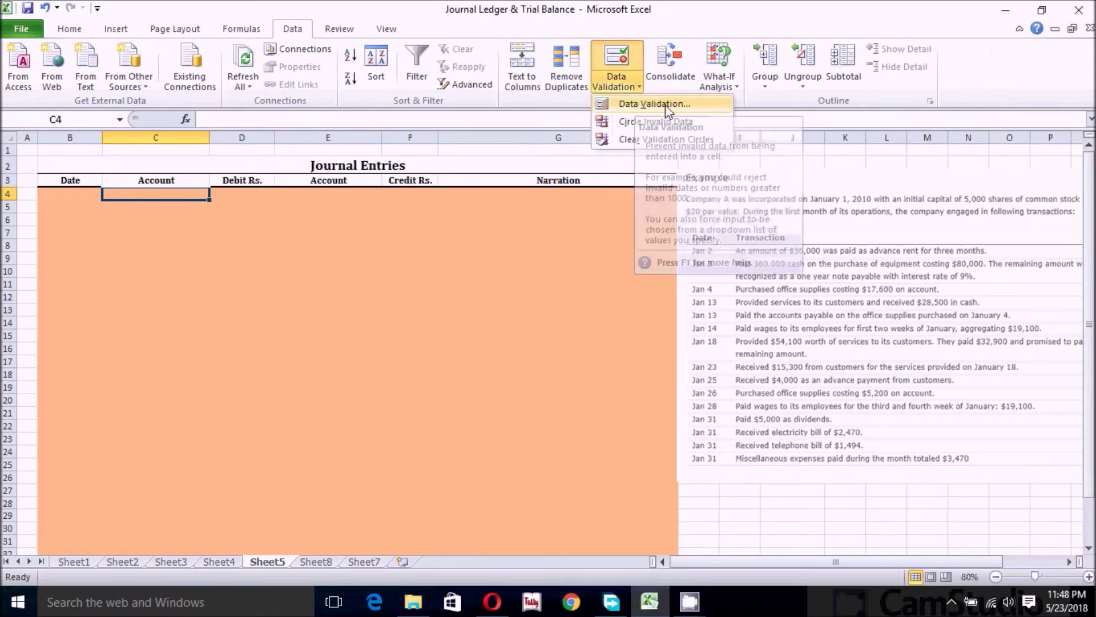
click(620, 102)
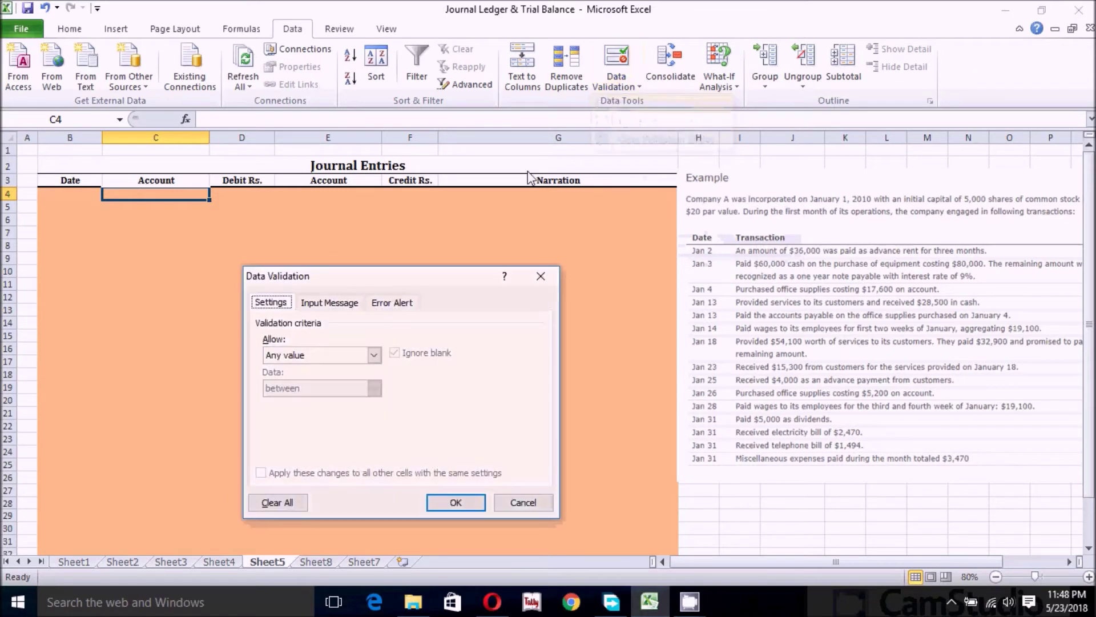
click(374, 356)
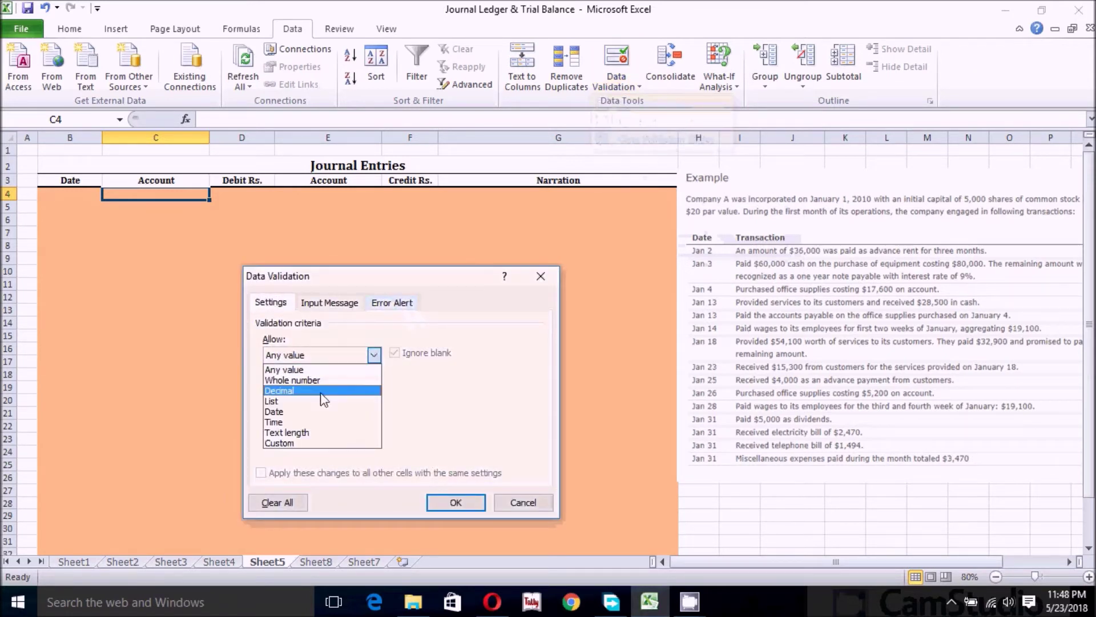
click(287, 402)
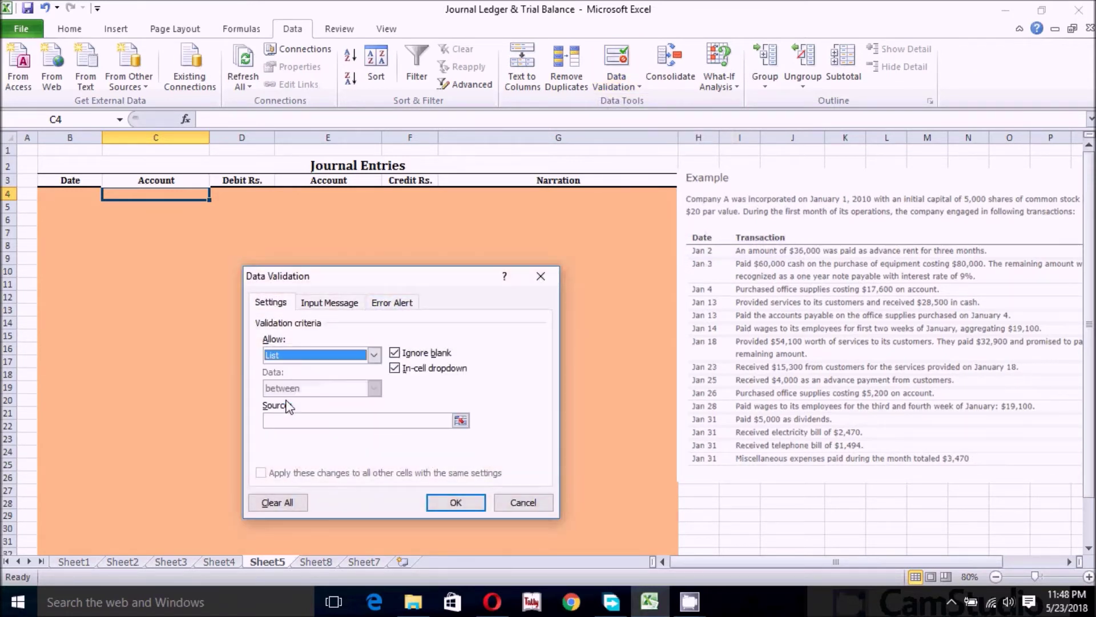
Use the Account Head range =Sheet3!$C$5:$C$32 as the validation list's source and apply it to C4
click(299, 420)
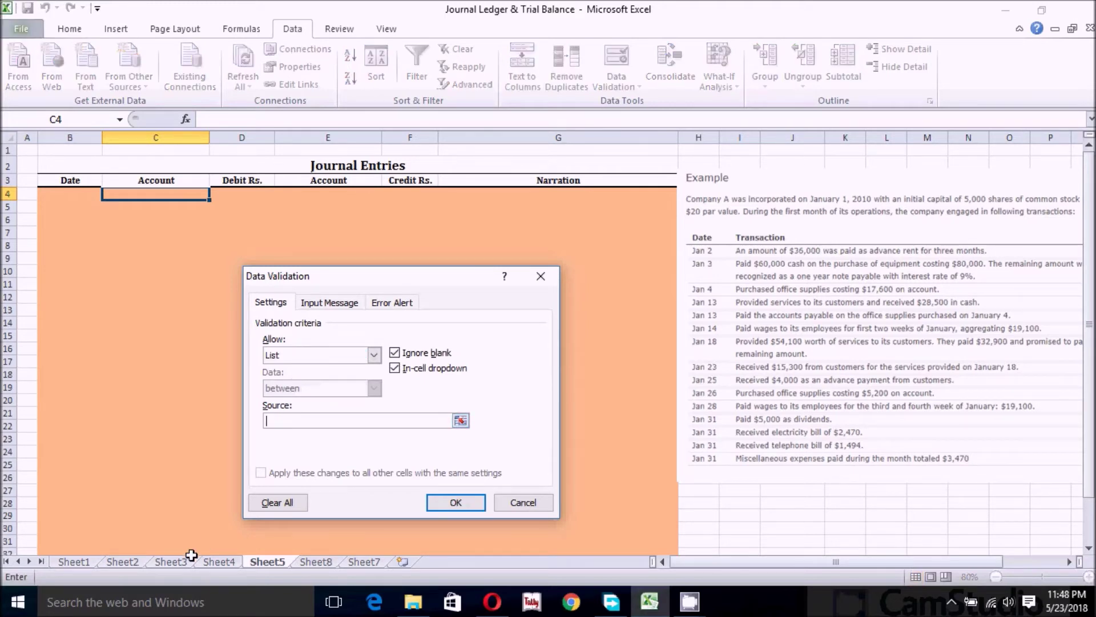
click(174, 562)
click(133, 212)
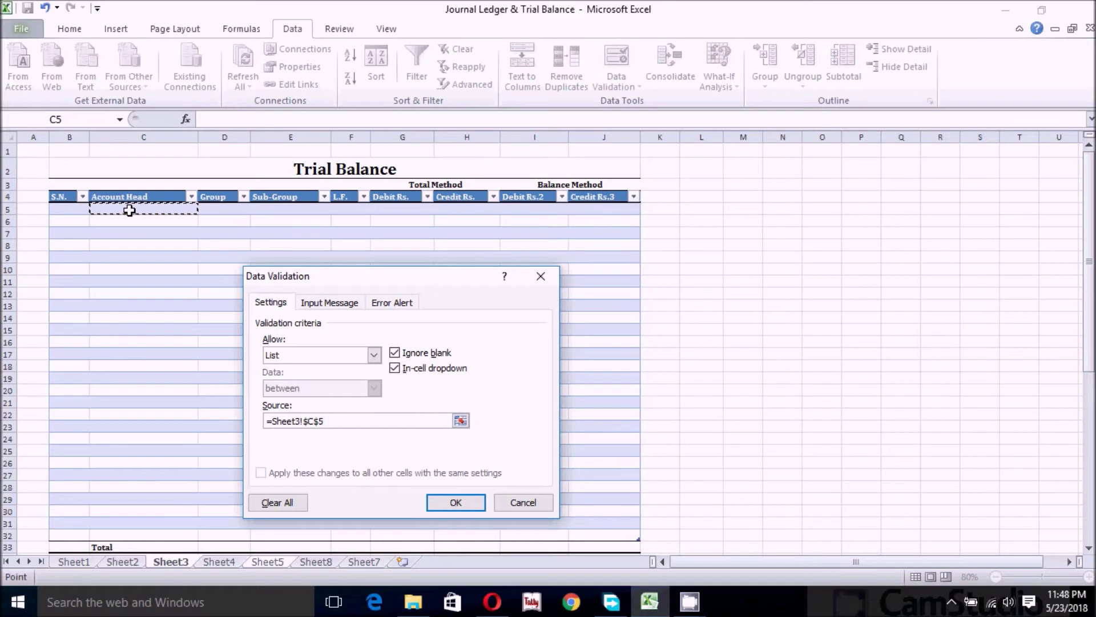
drag(132, 211, 118, 421)
key(shift+Down)
key(shift+Down)
key(shift+Down)
key(shift+Down)
key(shift+Down)
key(shift+Down)
key(shift+Down)
key(shift+Down)
key(shift+Down)
key(shift+Down)
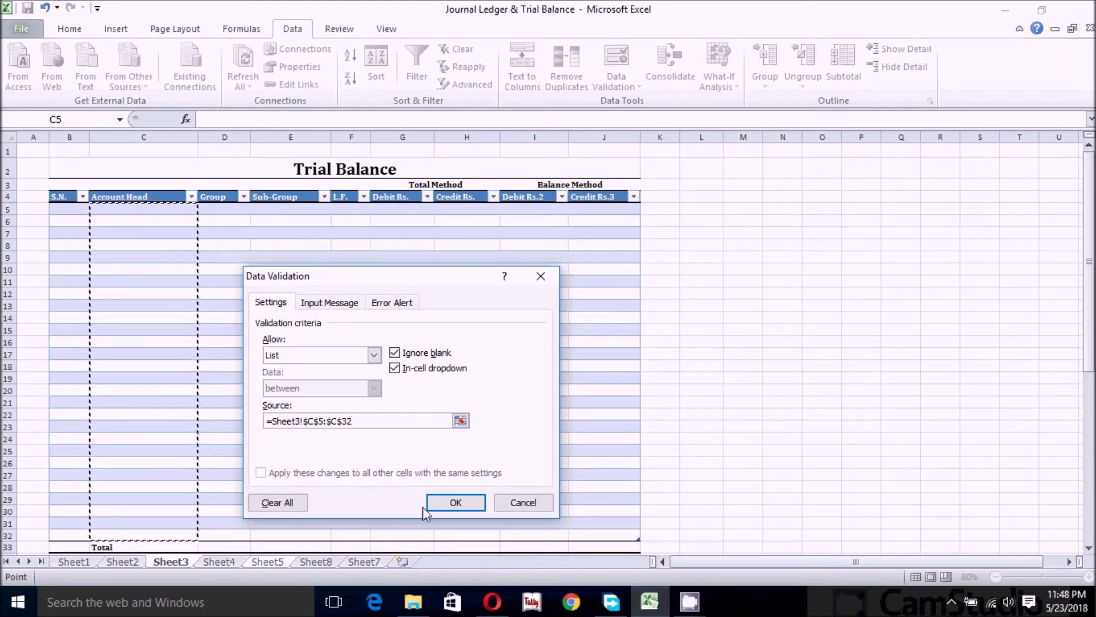
click(444, 502)
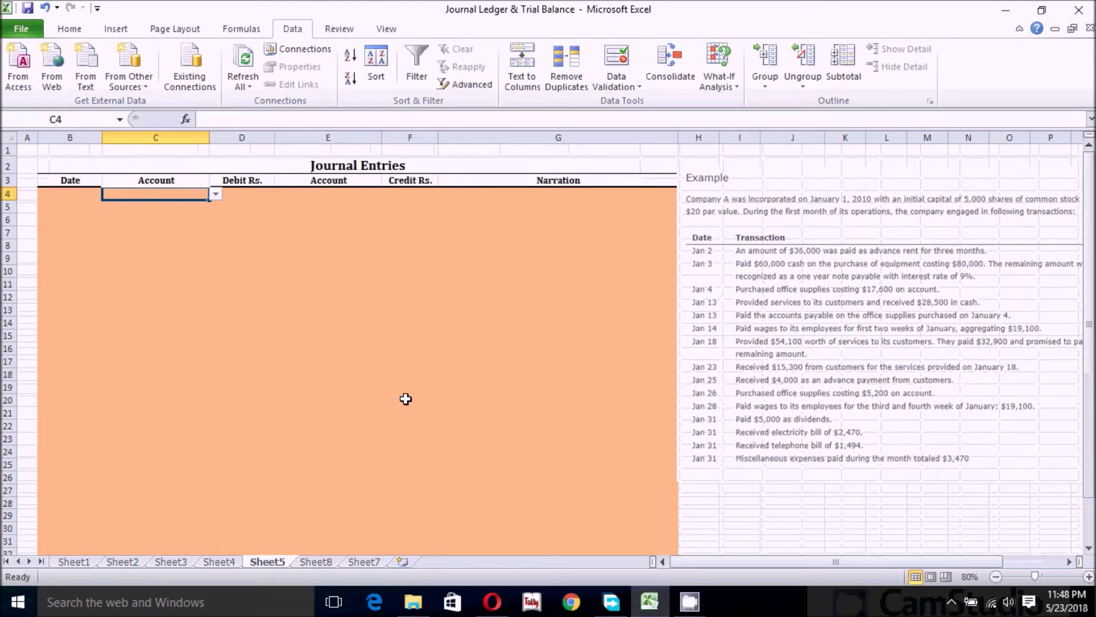
Copy the dropdown cell C4 to E4 in the second Account column and leave copy mode
key(ctrl+c)
click(328, 194)
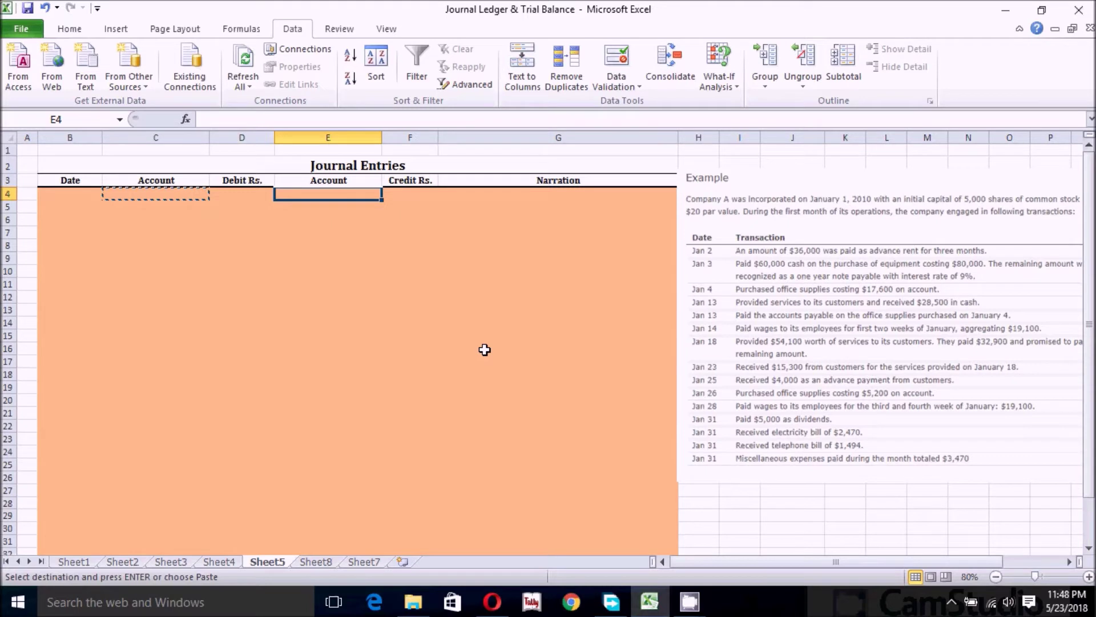
key(ctrl+v)
click(350, 286)
click(177, 220)
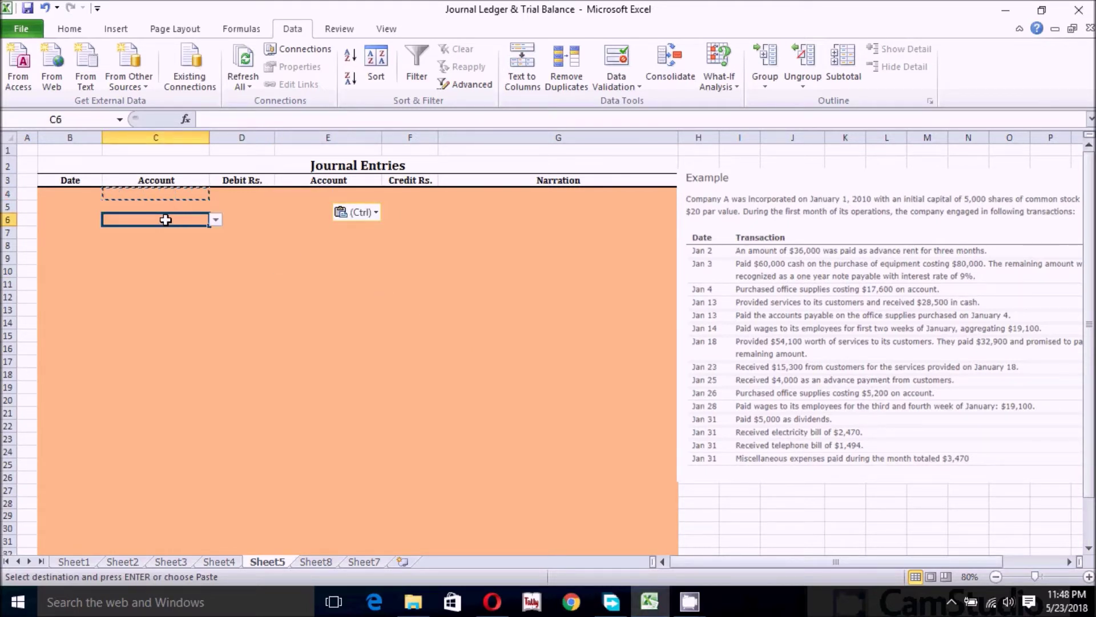
double_click(166, 220)
click(194, 274)
click(174, 207)
Fill the dropdown cell C4 down the first Account column to C35
click(184, 192)
drag(210, 200, 198, 524)
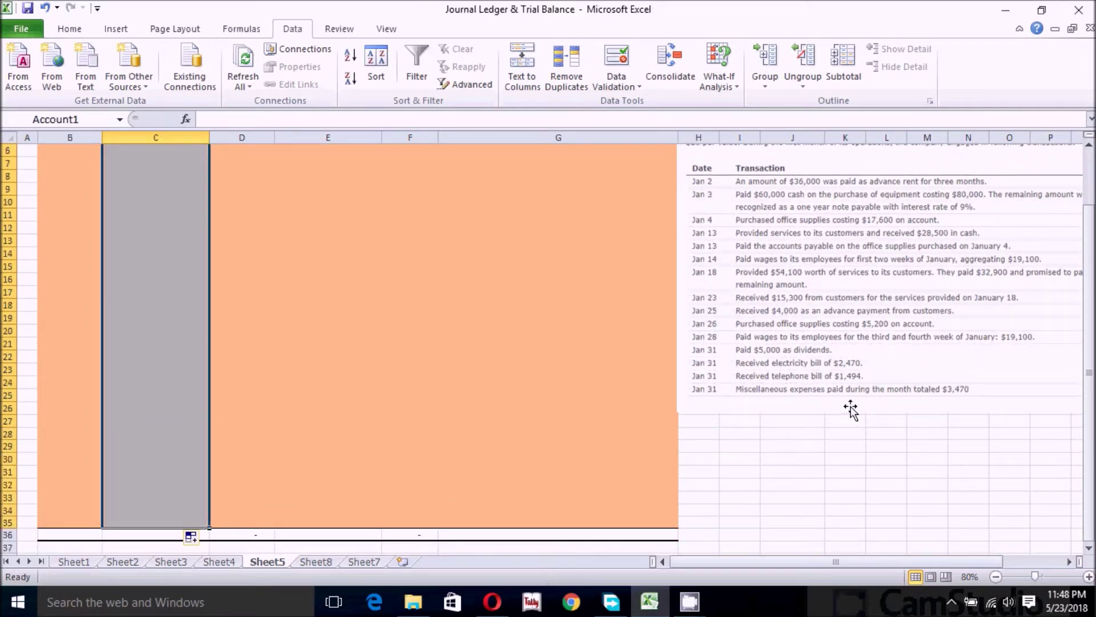
drag(1090, 373, 1090, 300)
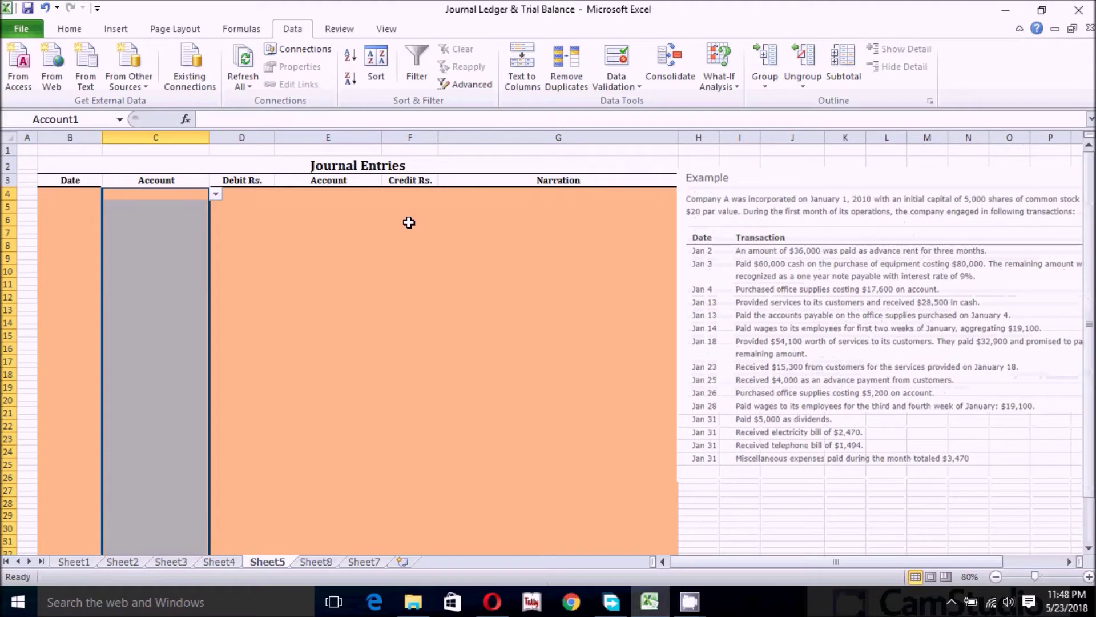
Fill the dropdown cell E4 down the second Account column to E42
click(365, 196)
drag(378, 200, 366, 400)
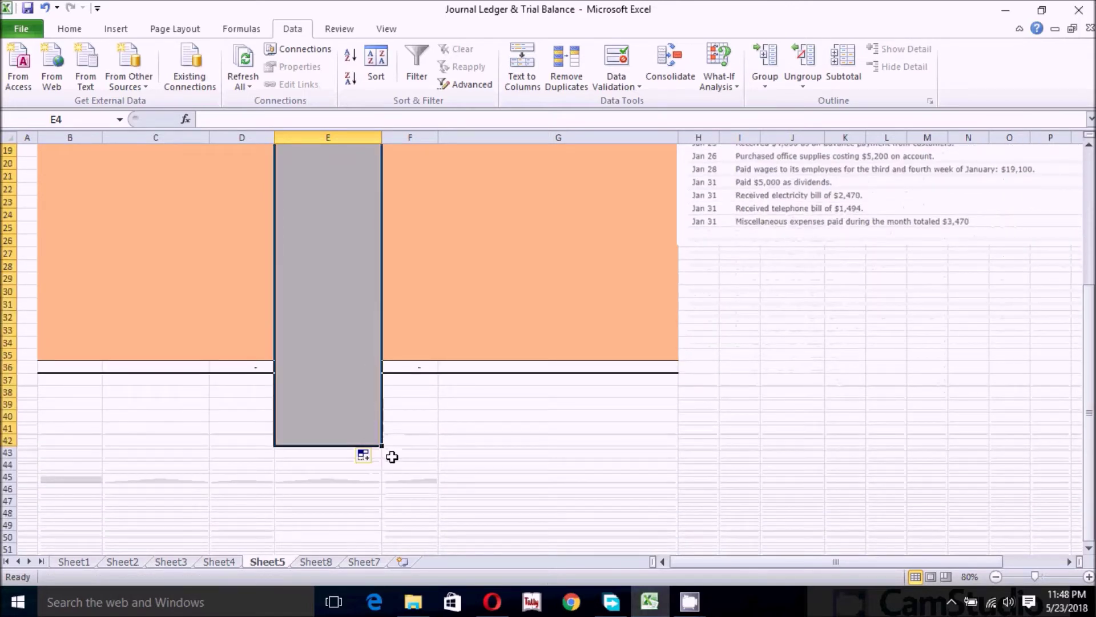
Shrink the filled dropdown range in the second Account column back so that it ends at E35
drag(381, 448, 362, 502)
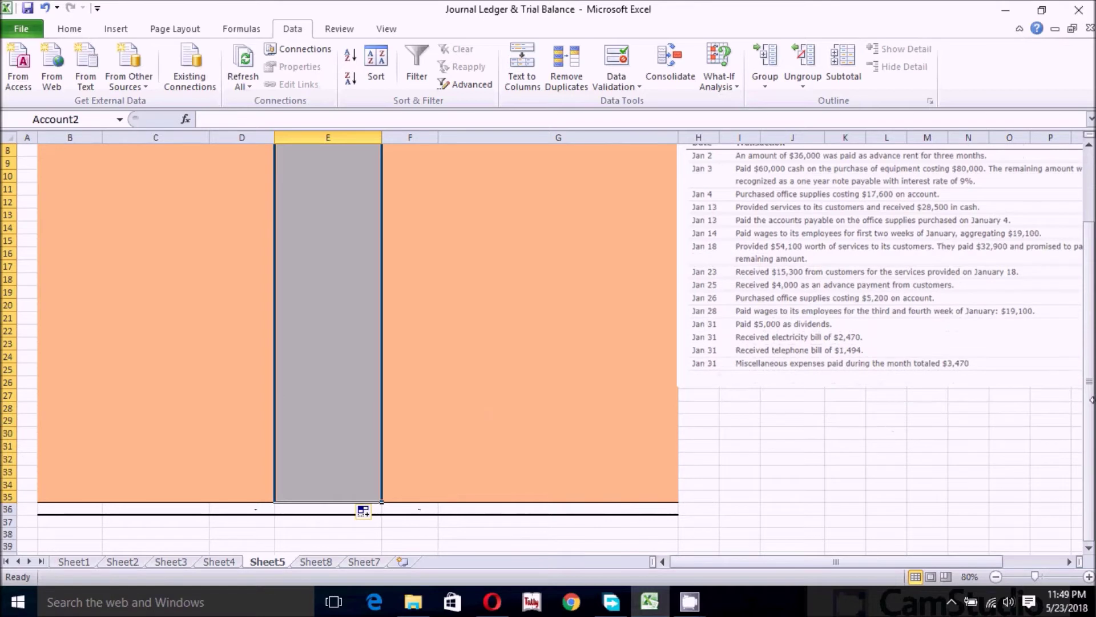
drag(1090, 413, 1089, 329)
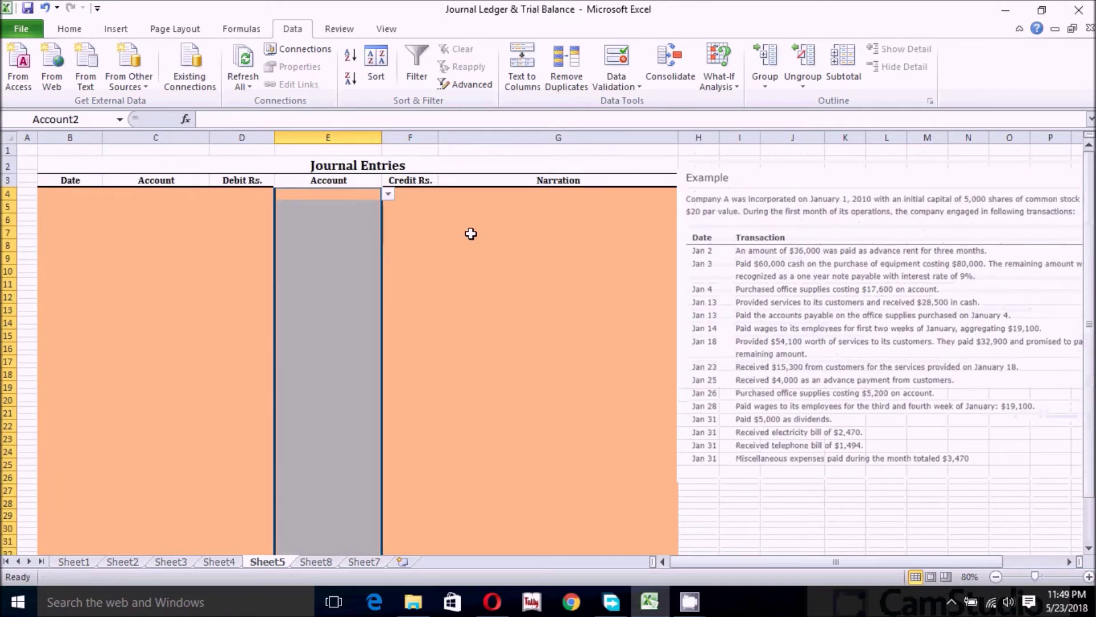
click(420, 223)
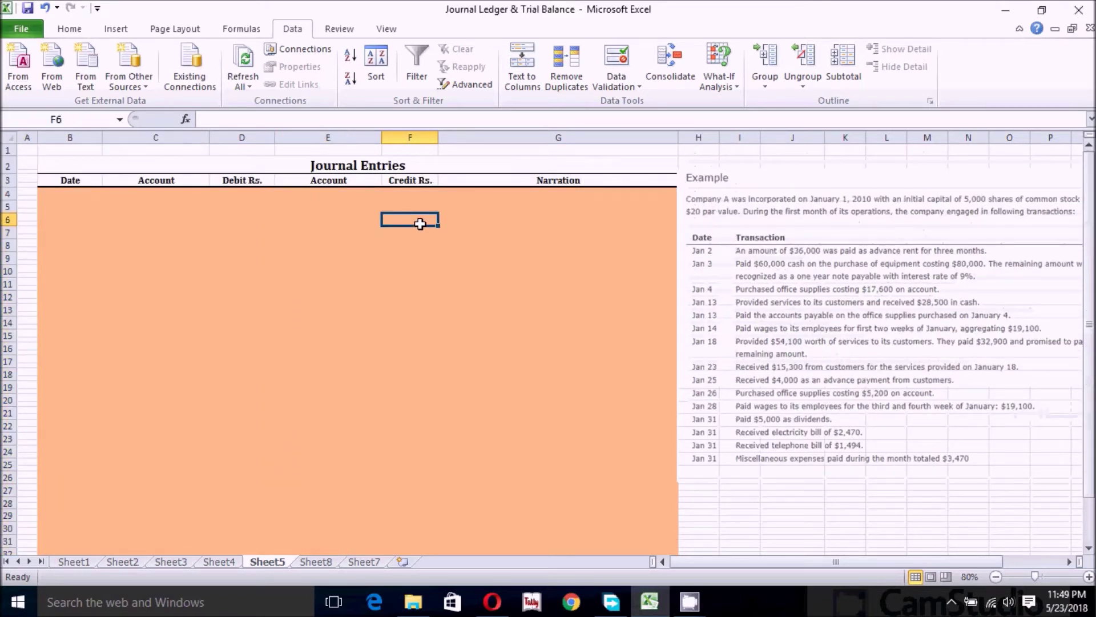
click(412, 206)
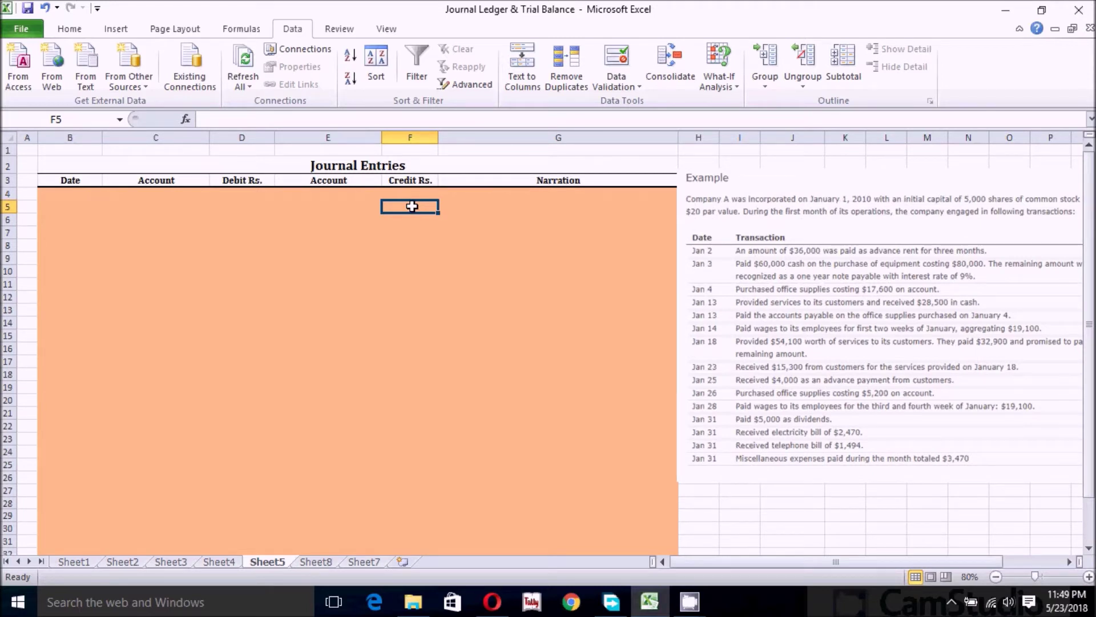
Check the dropdown list of the first Account cell C4 and read through the example transactions beside the journal
click(169, 197)
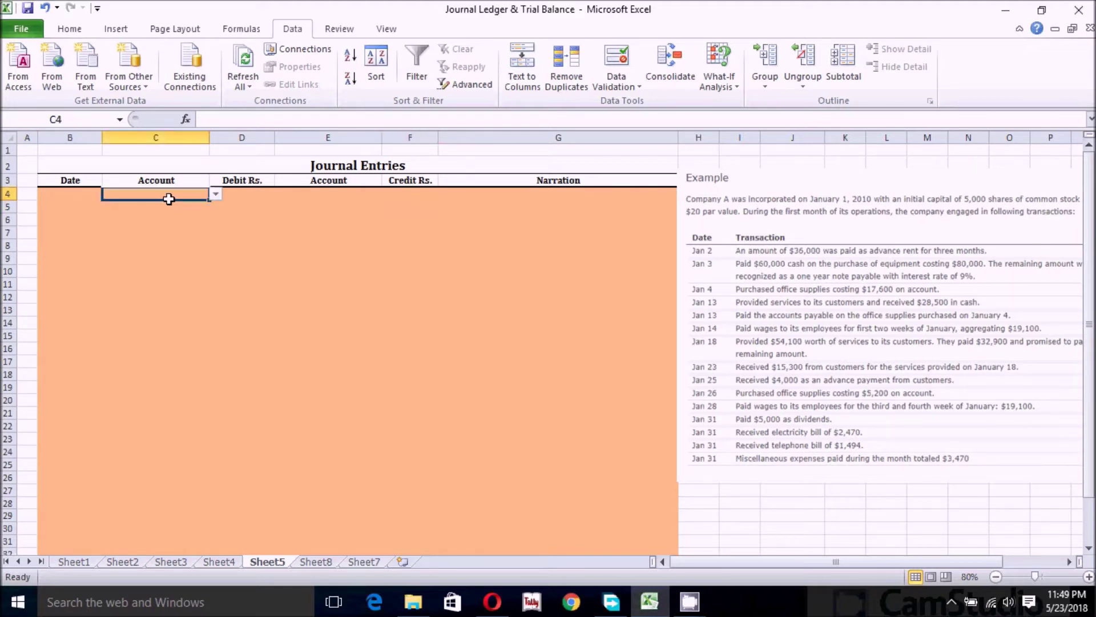
click(215, 194)
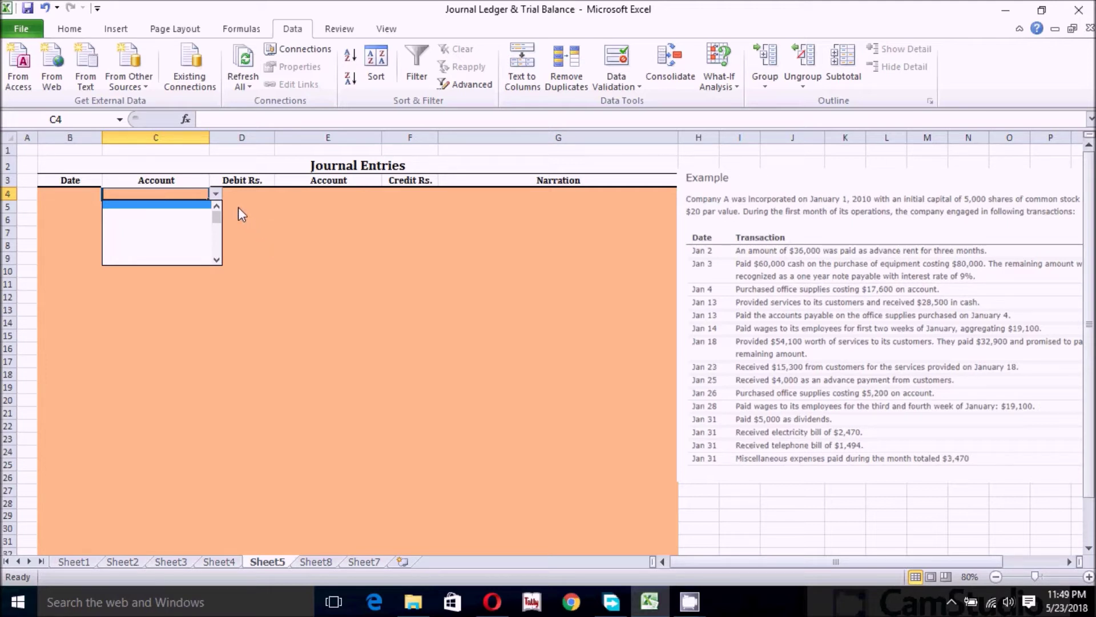
drag(218, 215, 218, 212)
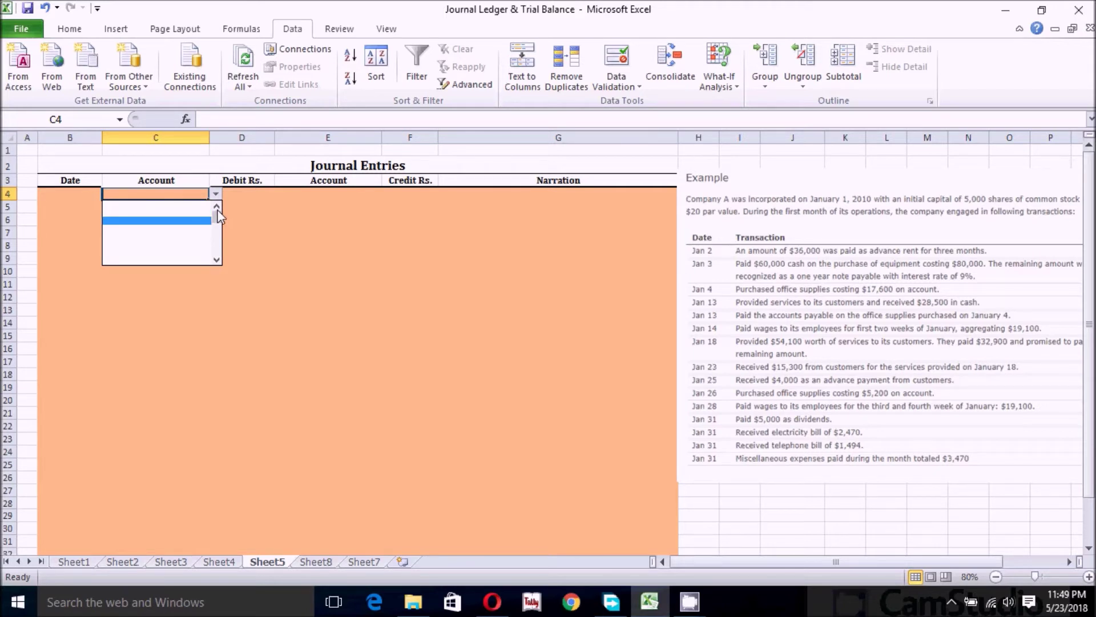
click(234, 213)
click(238, 220)
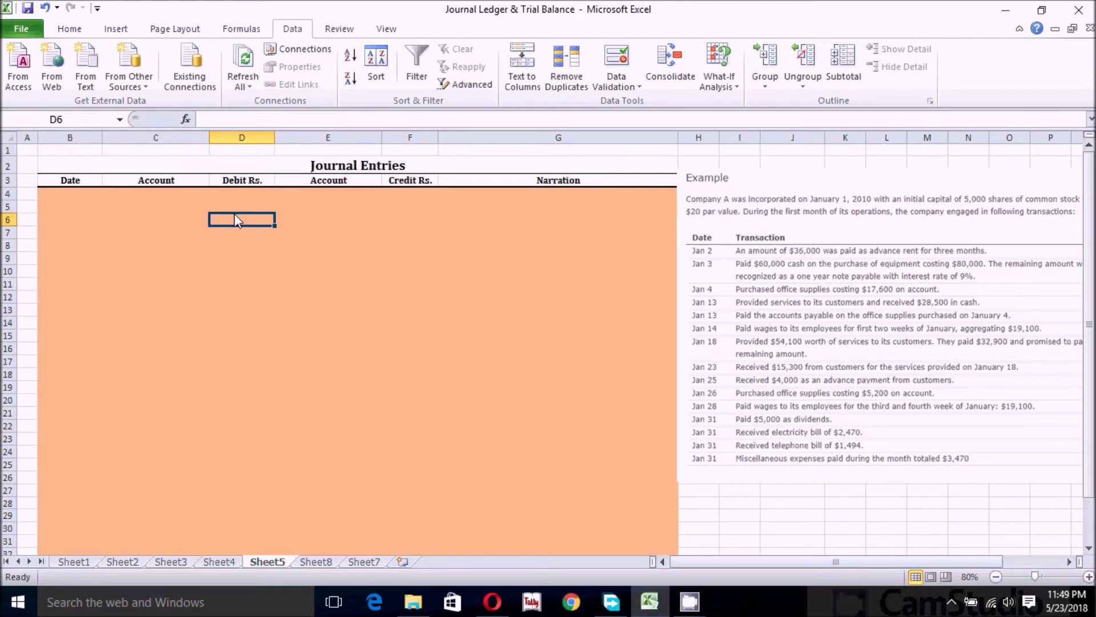
click(245, 207)
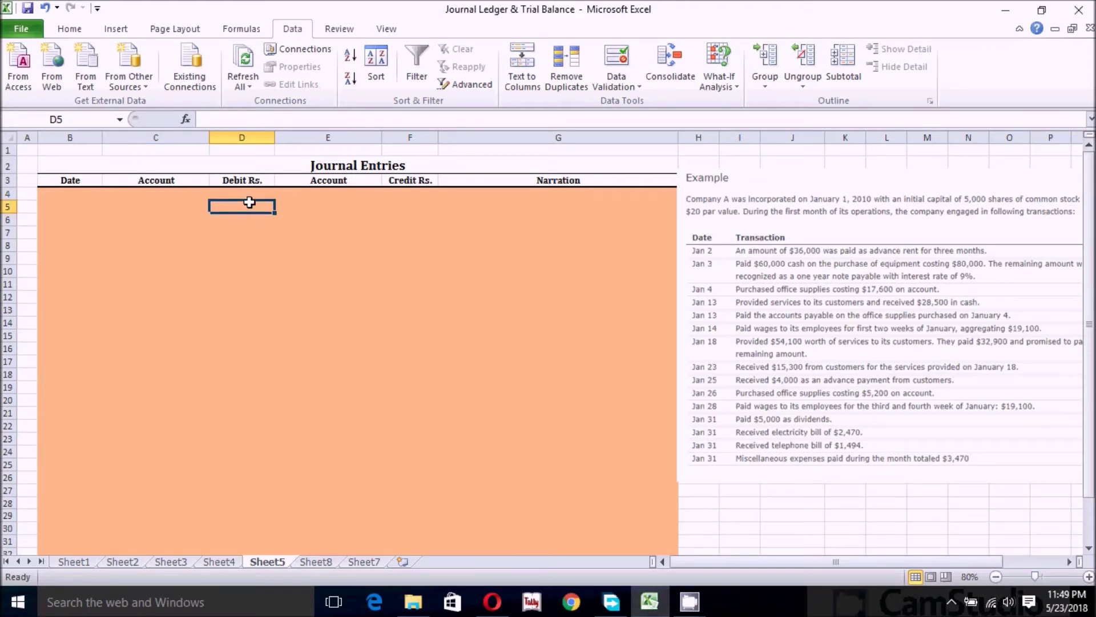
click(244, 194)
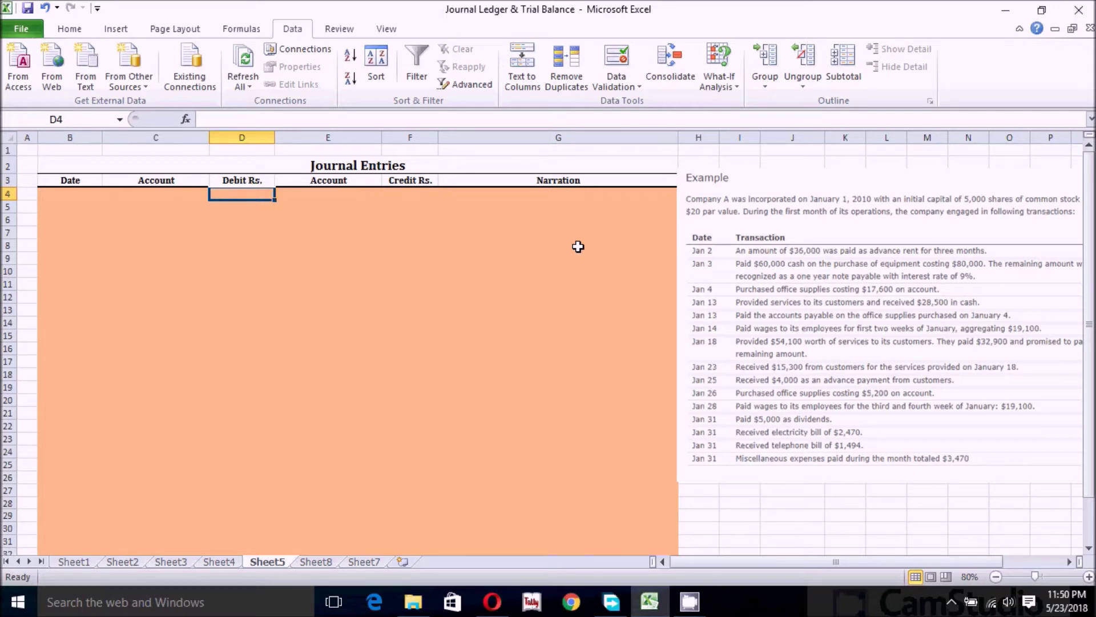
drag(750, 561, 789, 567)
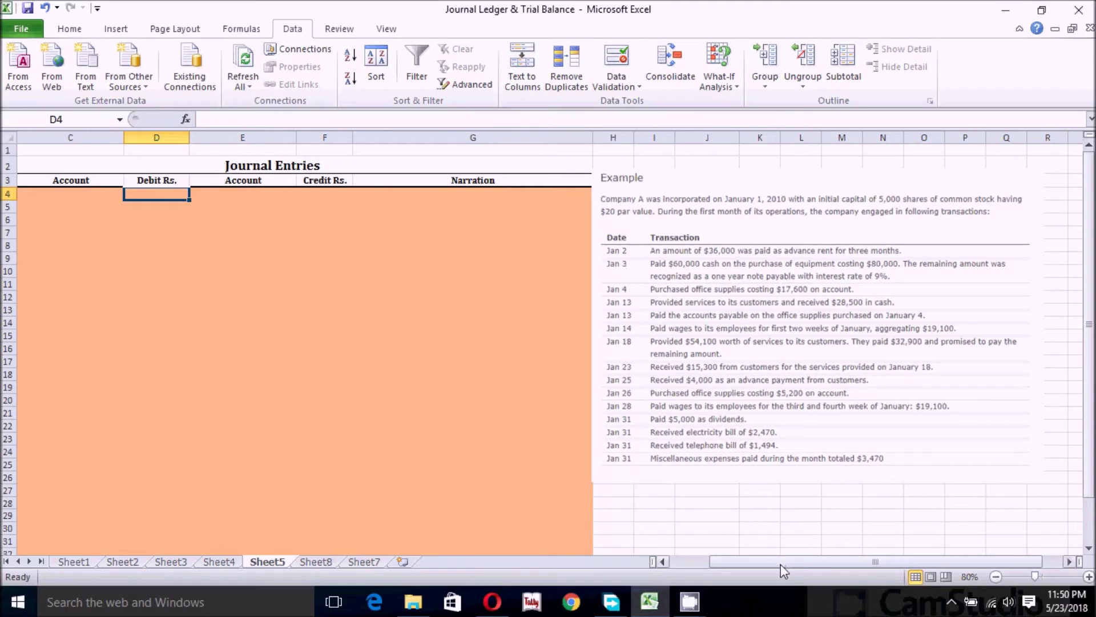
scroll(781, 557, left, 2)
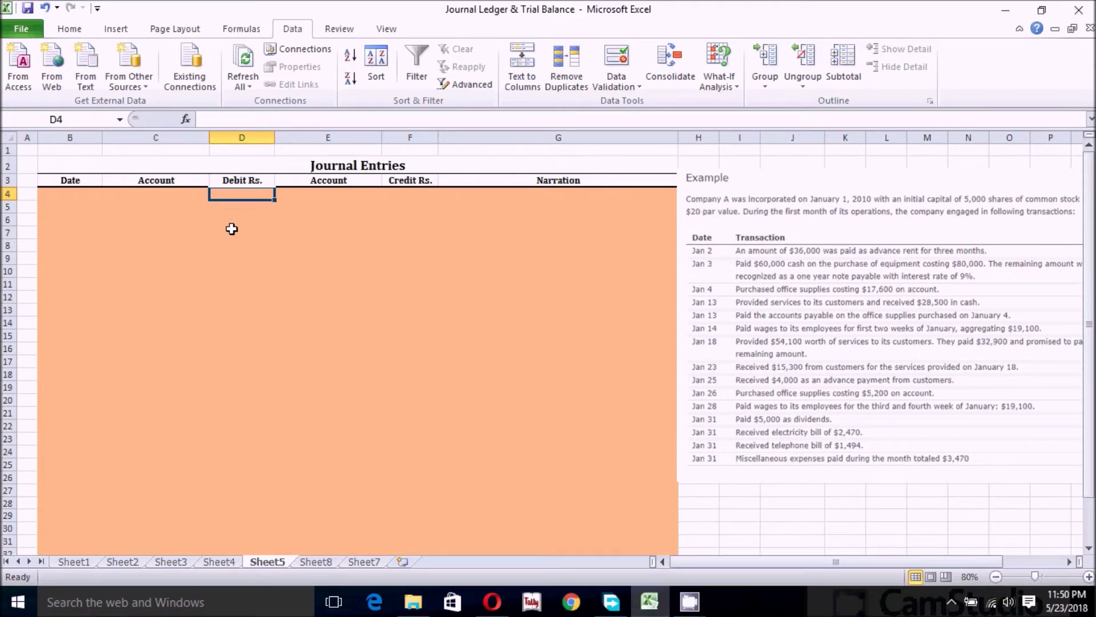
click(172, 196)
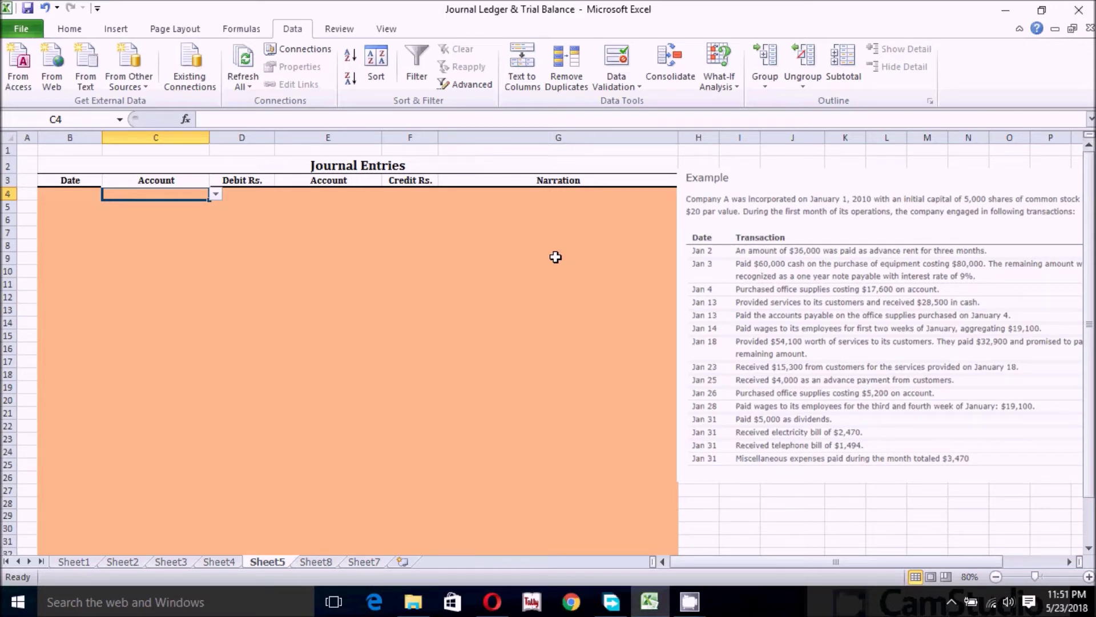
Enter the text Ledger in G1 above the Narration column and centre it
click(561, 151)
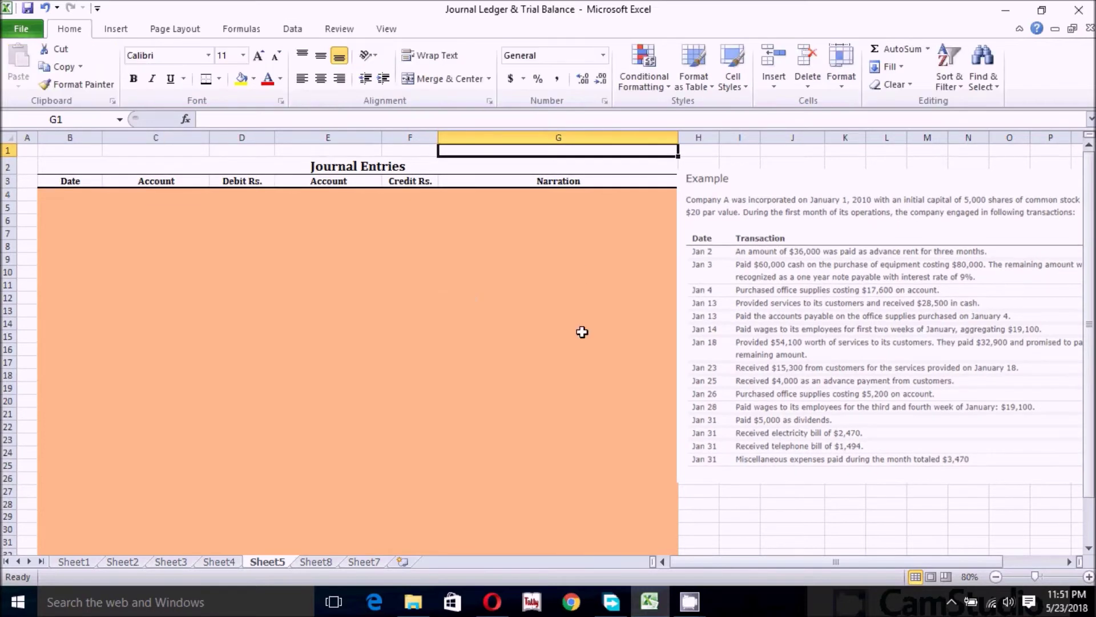
text(Ledger)
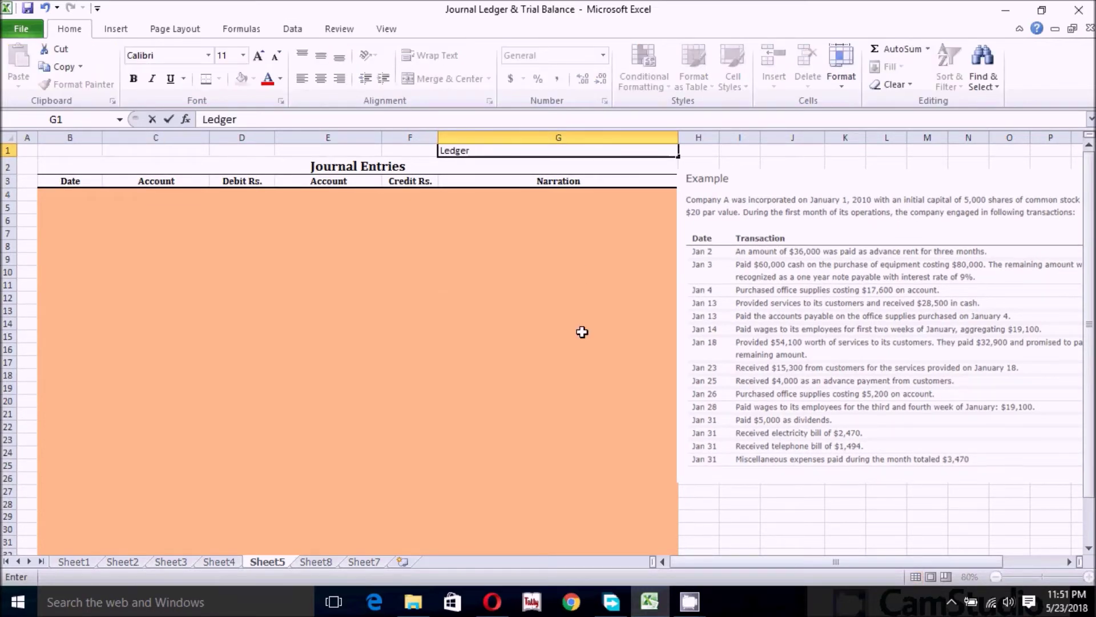
key(Return)
click(515, 150)
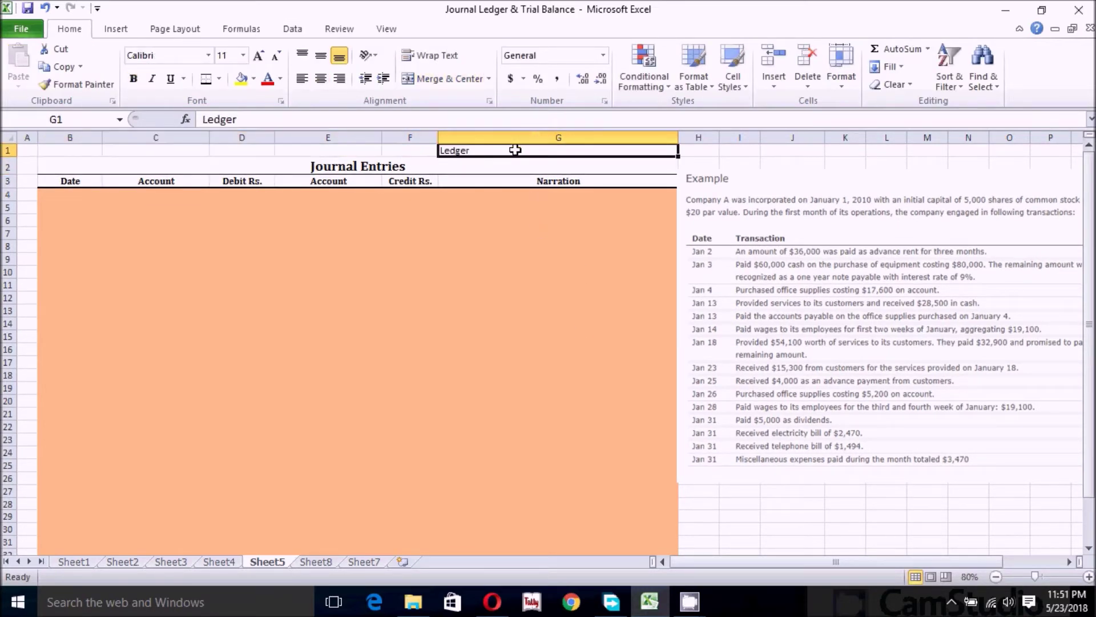
click(321, 78)
Insert a hyperlink on the Ledger cell G1 that leads to cell A1 of Sheet3 in this document
right_click(584, 150)
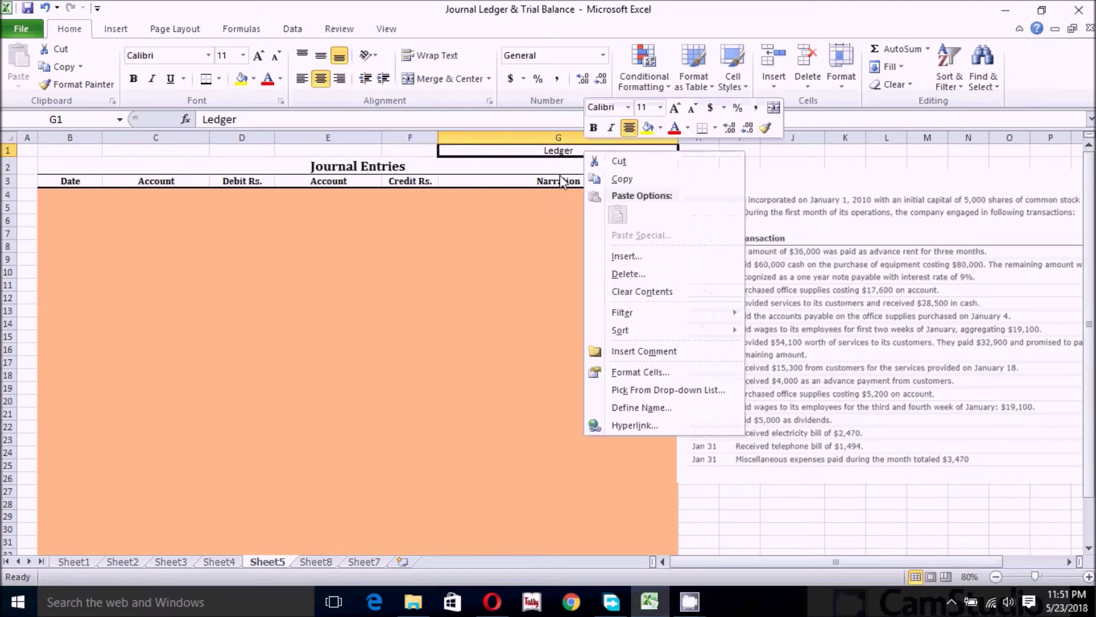
click(633, 425)
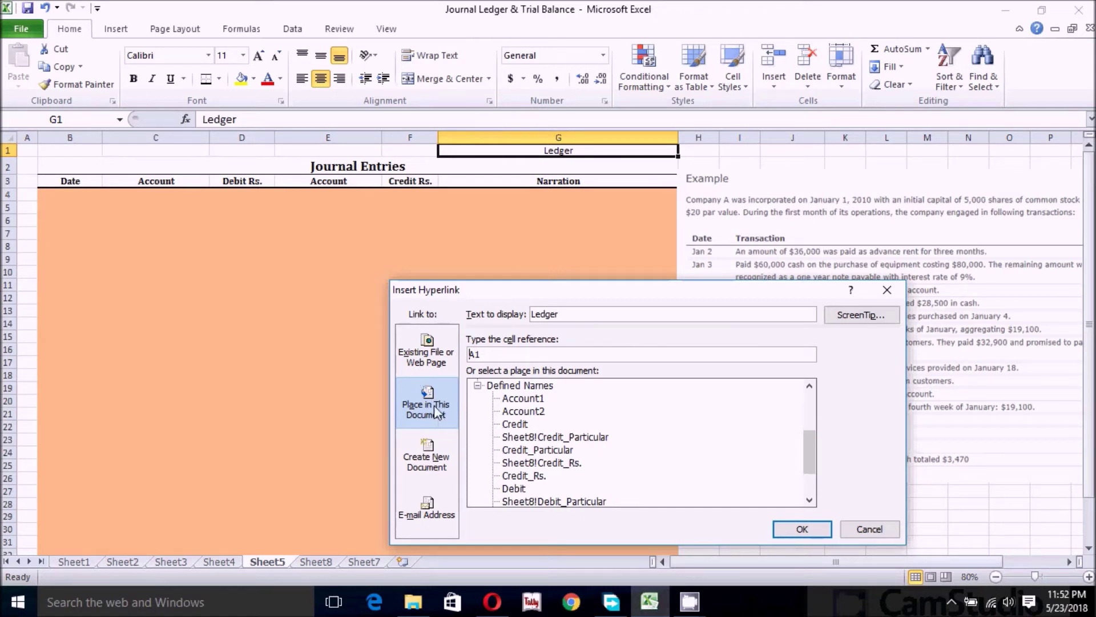
drag(810, 457, 807, 396)
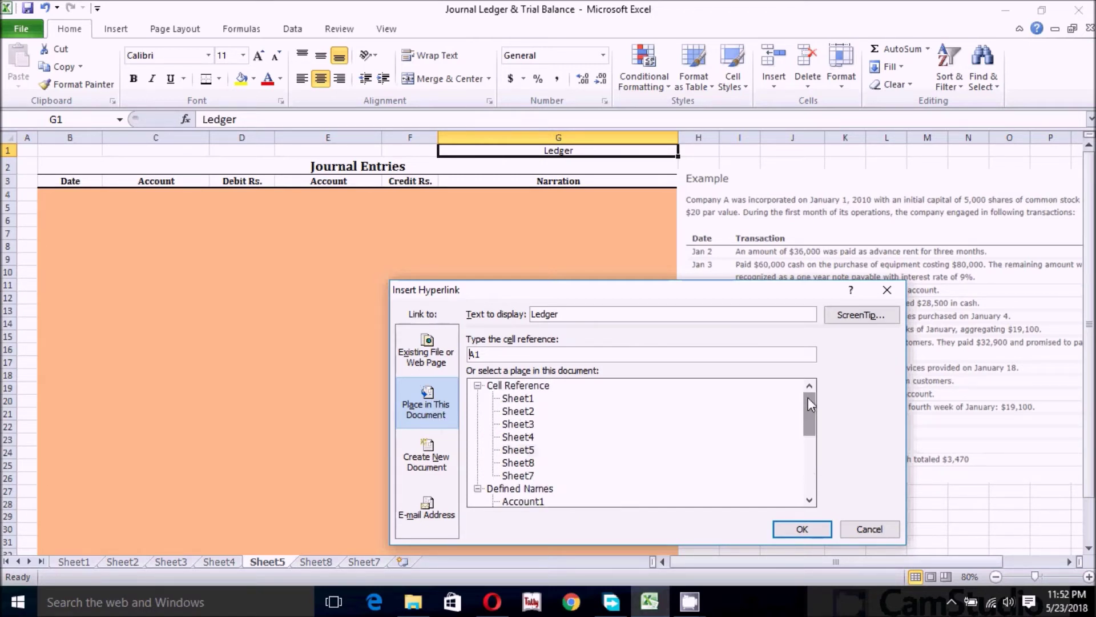
click(524, 425)
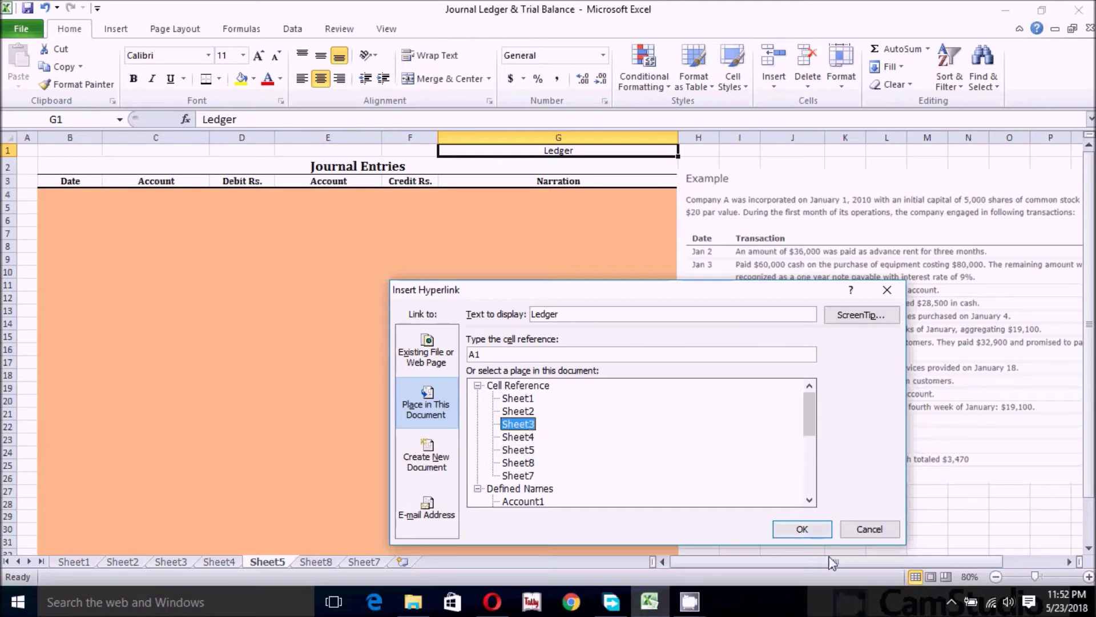
click(801, 530)
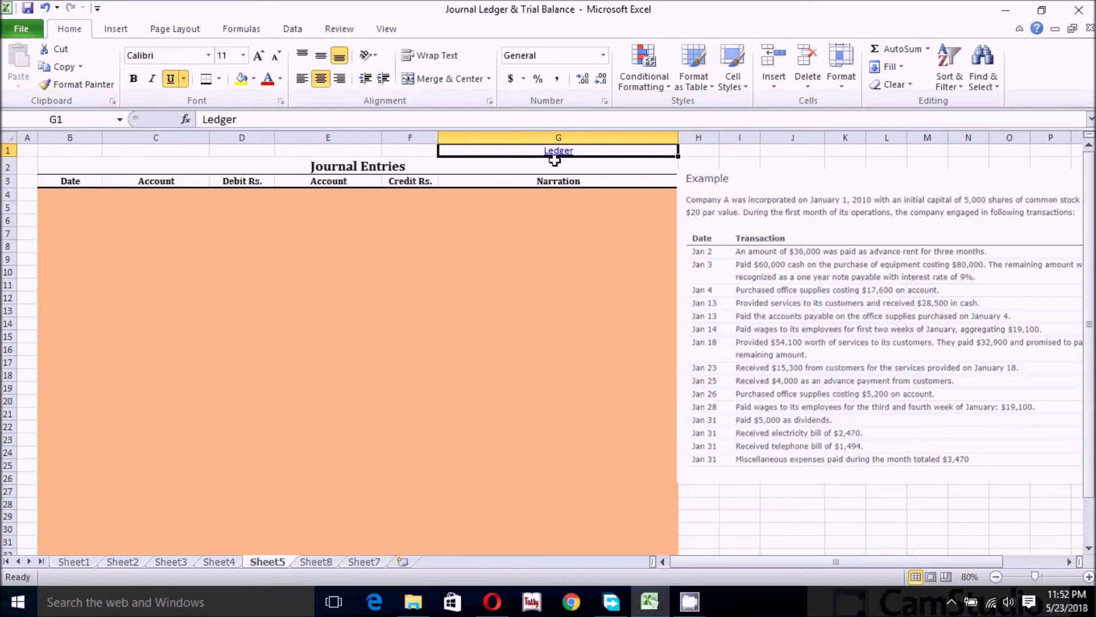
Increase the font size of the Ledger link in G1 to 16 and set its font to Cambria
click(260, 56)
click(260, 56)
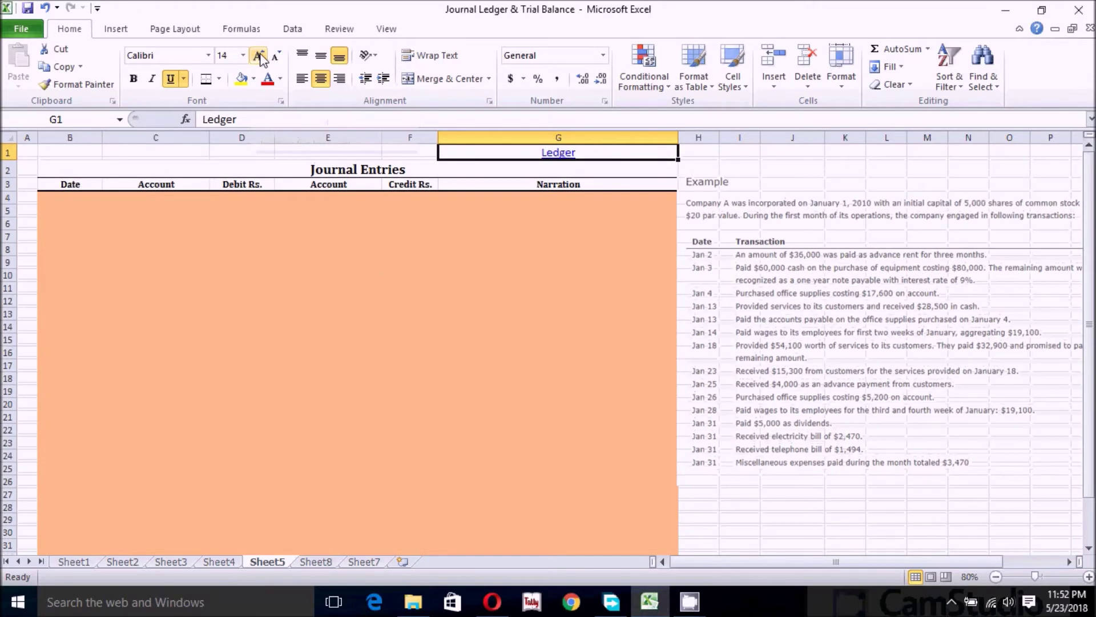
click(260, 56)
click(209, 55)
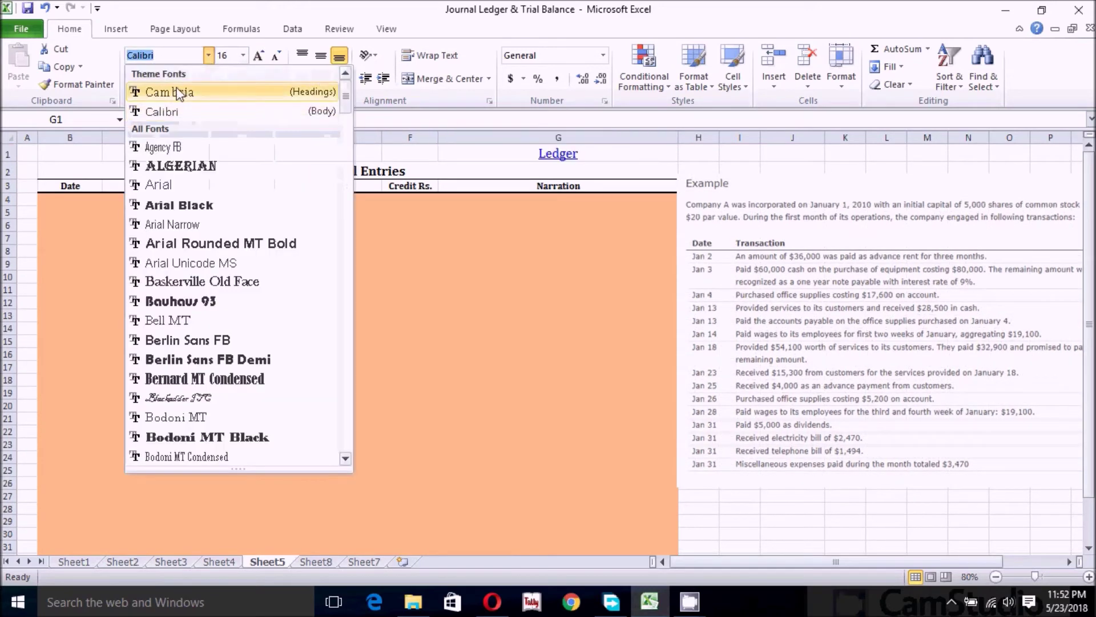
click(178, 93)
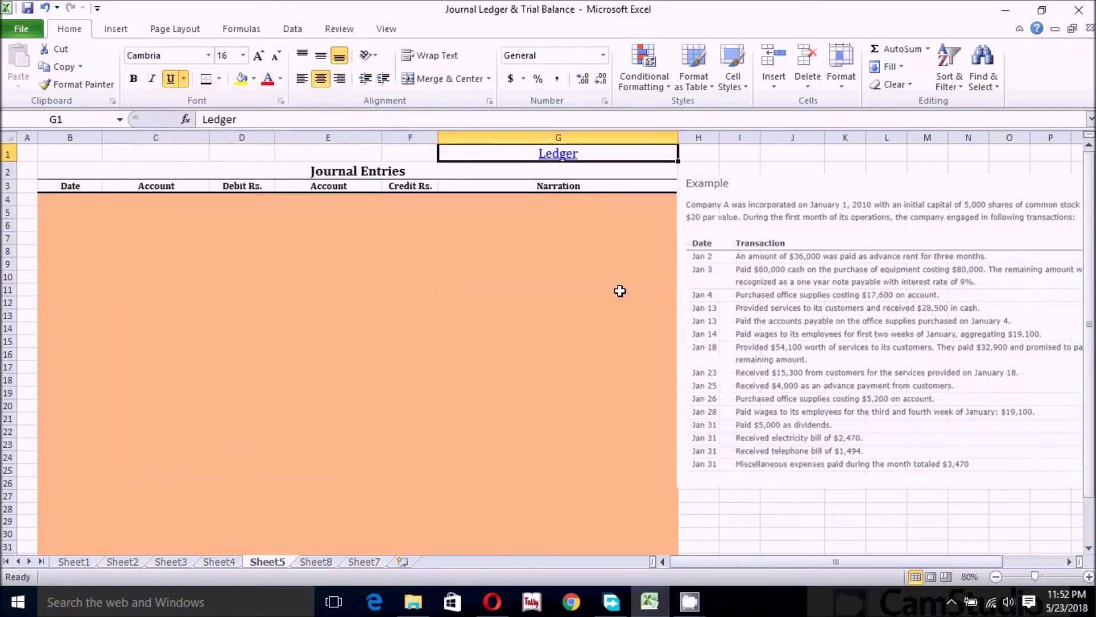
click(580, 249)
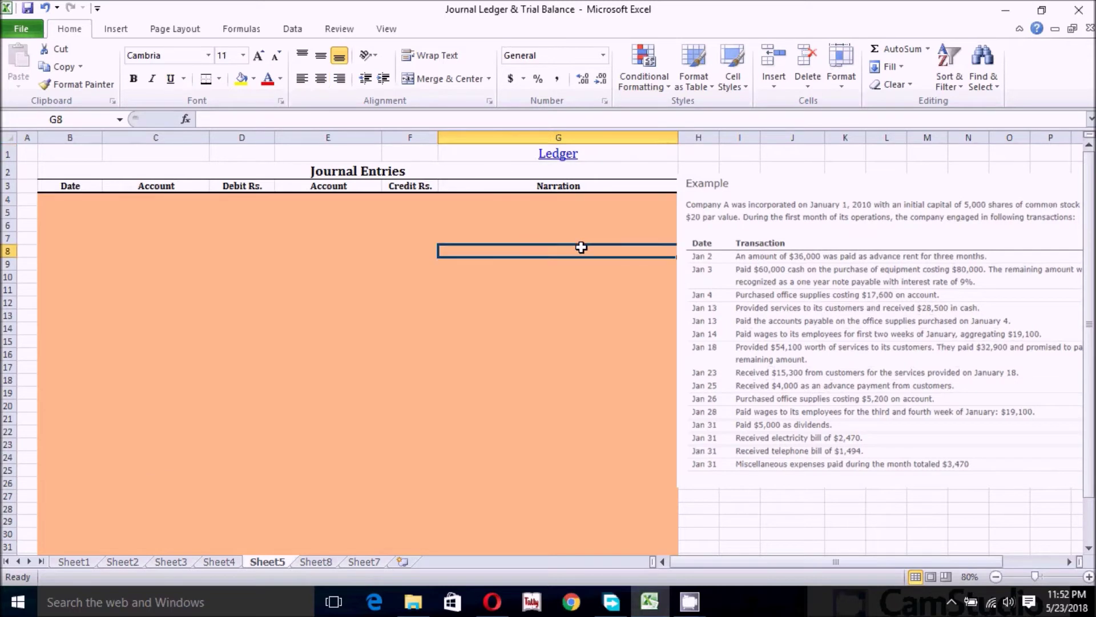
click(562, 208)
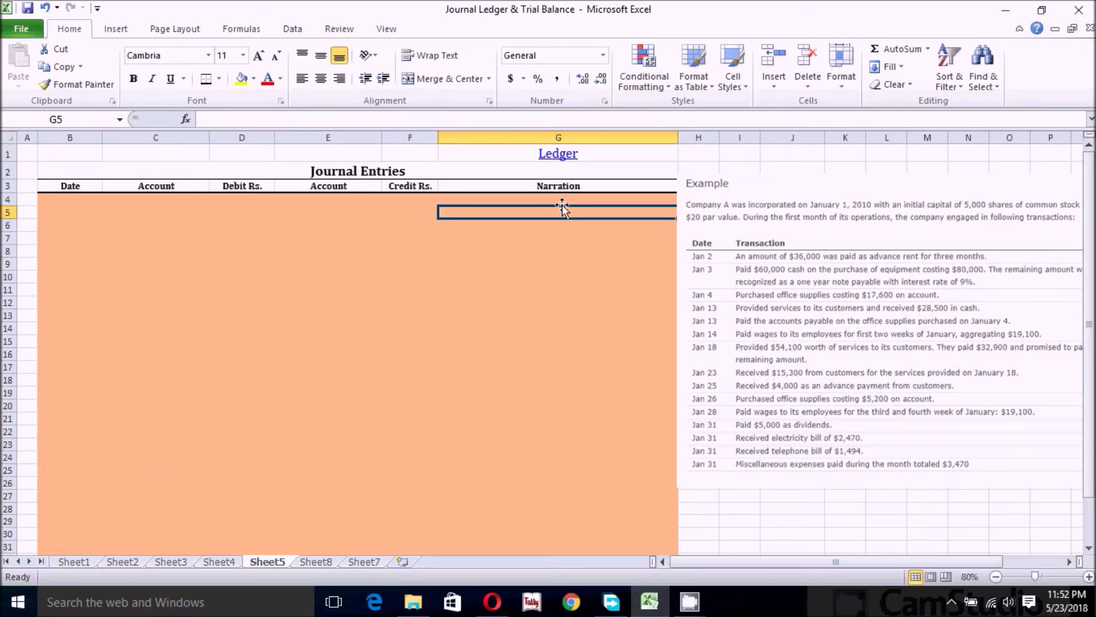
Follow the Ledger link in G1 to the Trial Balance sheet
click(561, 155)
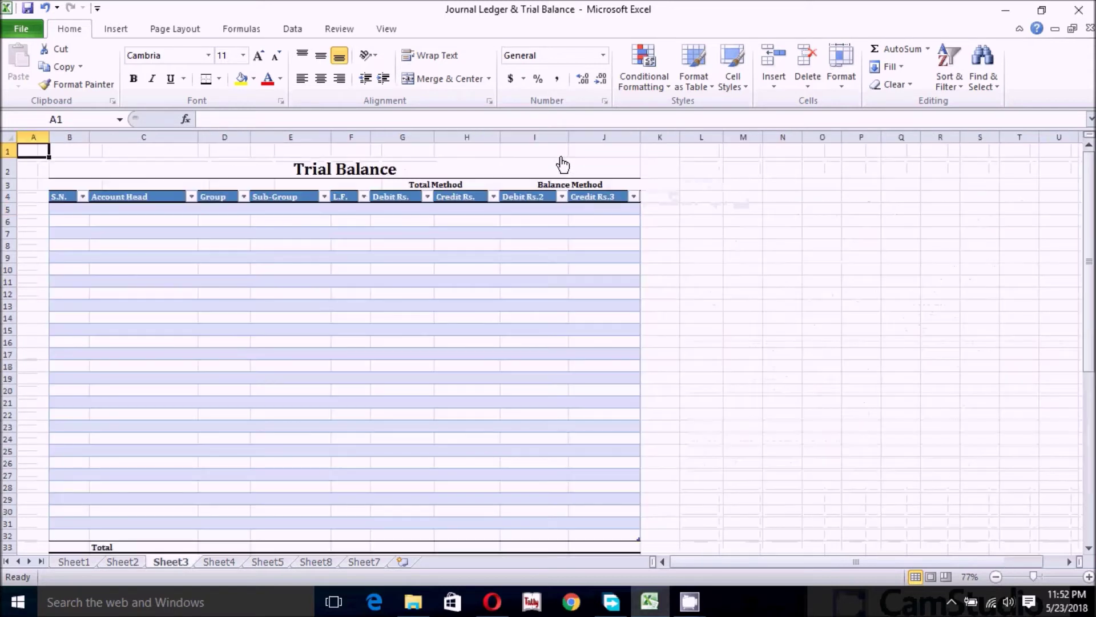
click(440, 292)
click(313, 281)
click(170, 248)
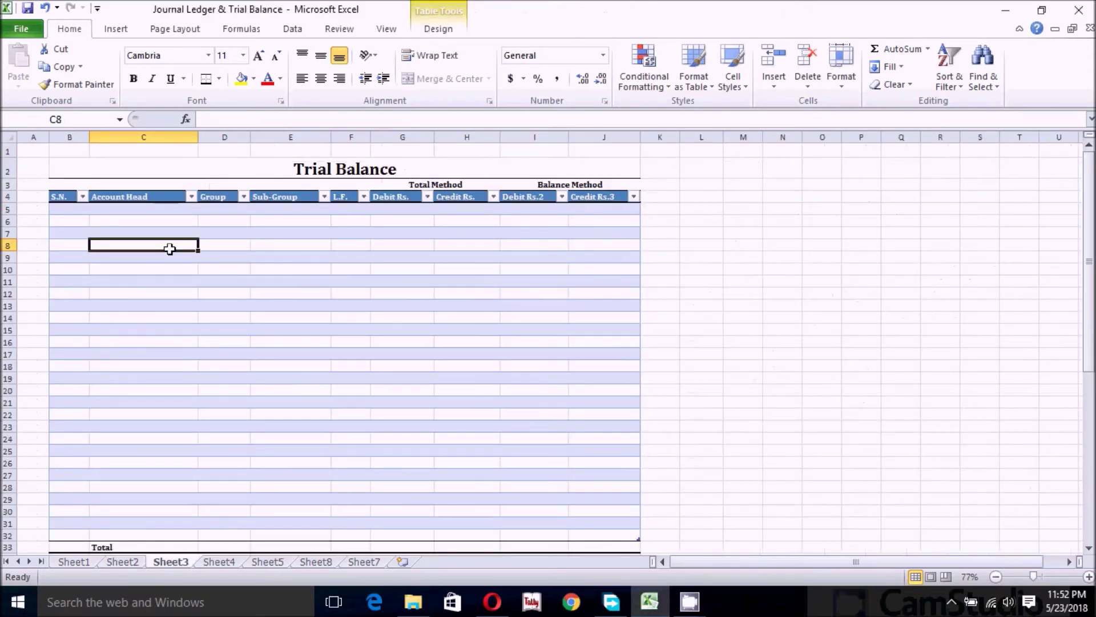
Add the account heads Cash in C5 and Common Stock in C6 of the Trial Balance
click(147, 212)
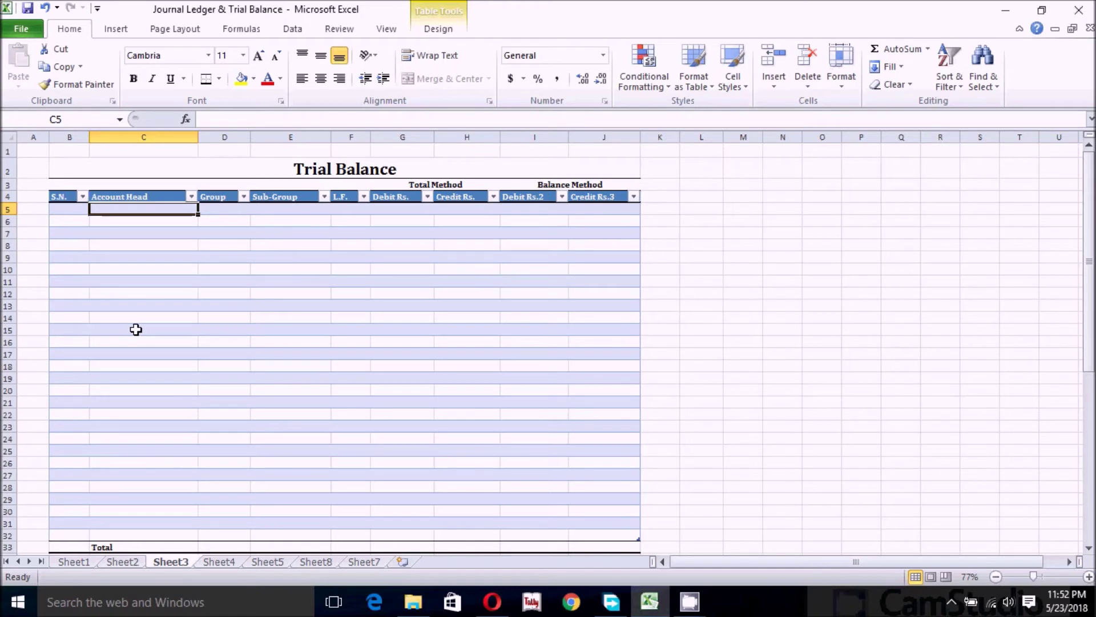
text(Cash)
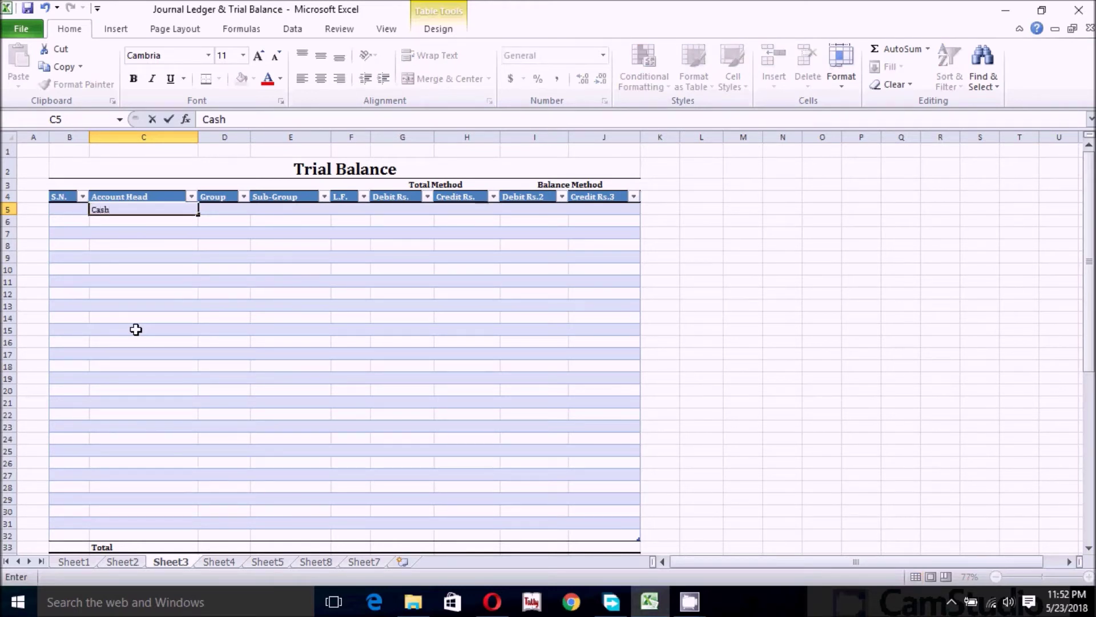
key(Return)
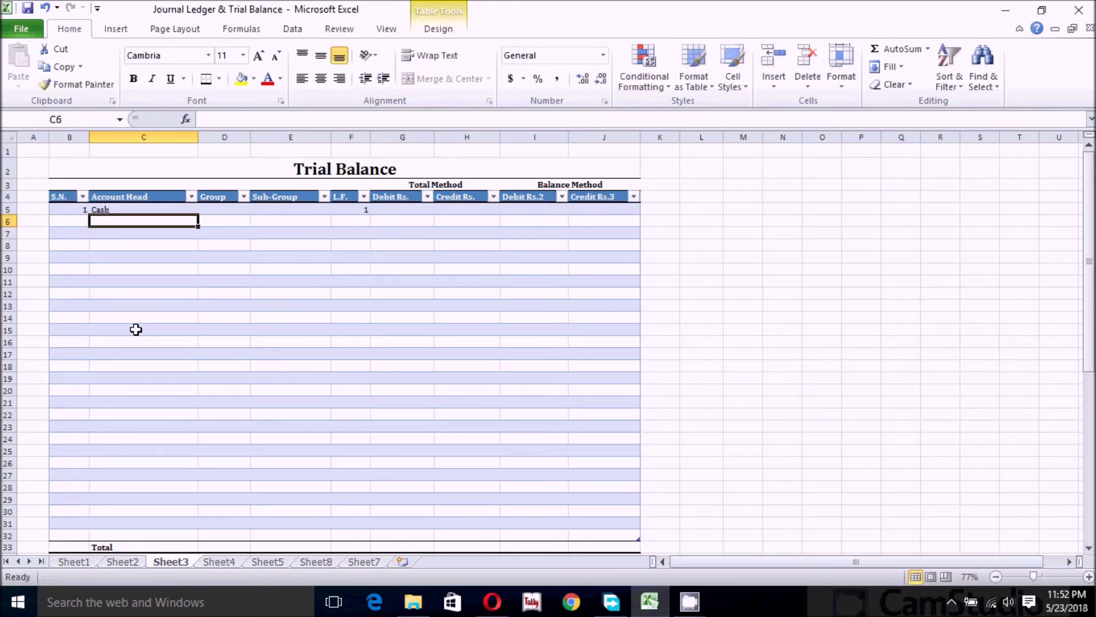
text(Comm)
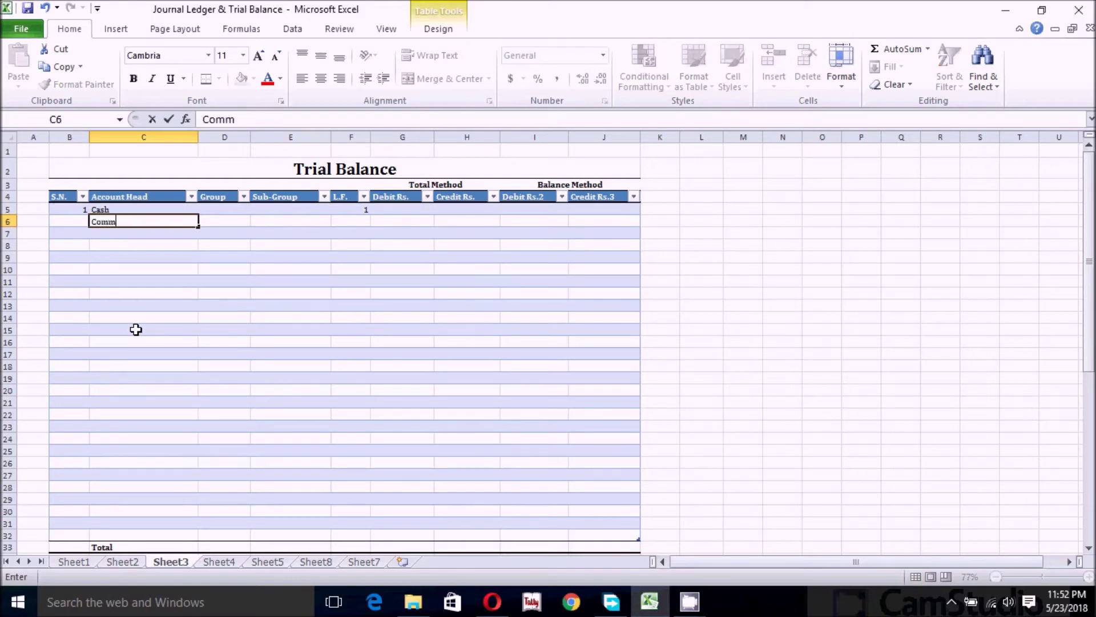
text(on Stock)
key(Return)
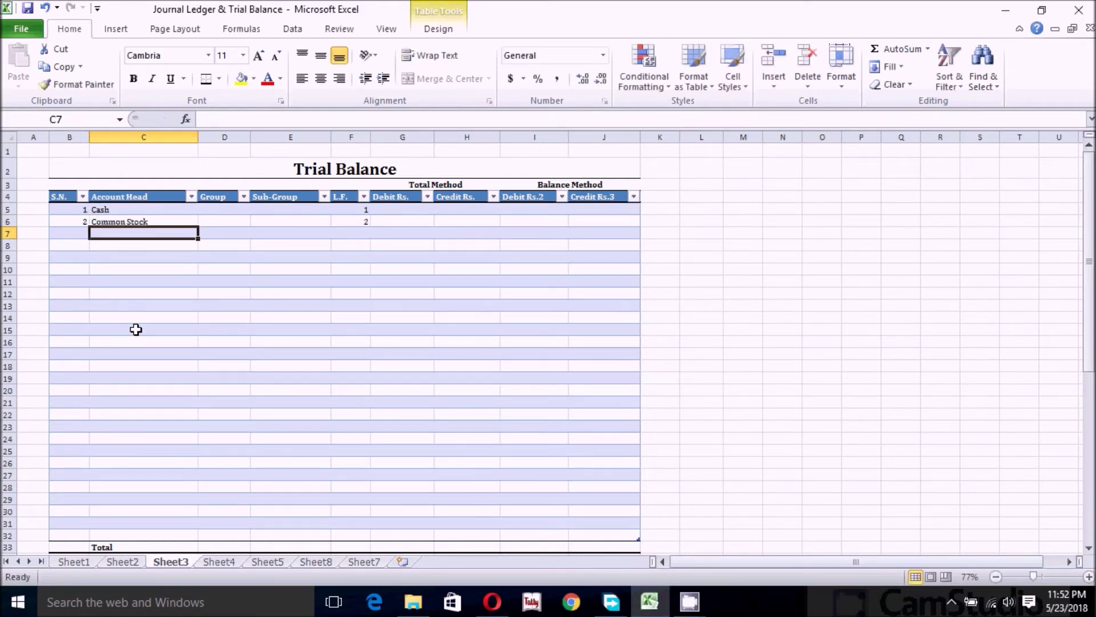
Classify the Cash account in row 5 of the Trial Balance with Group Assets and Sub-Group Current Assets
click(150, 210)
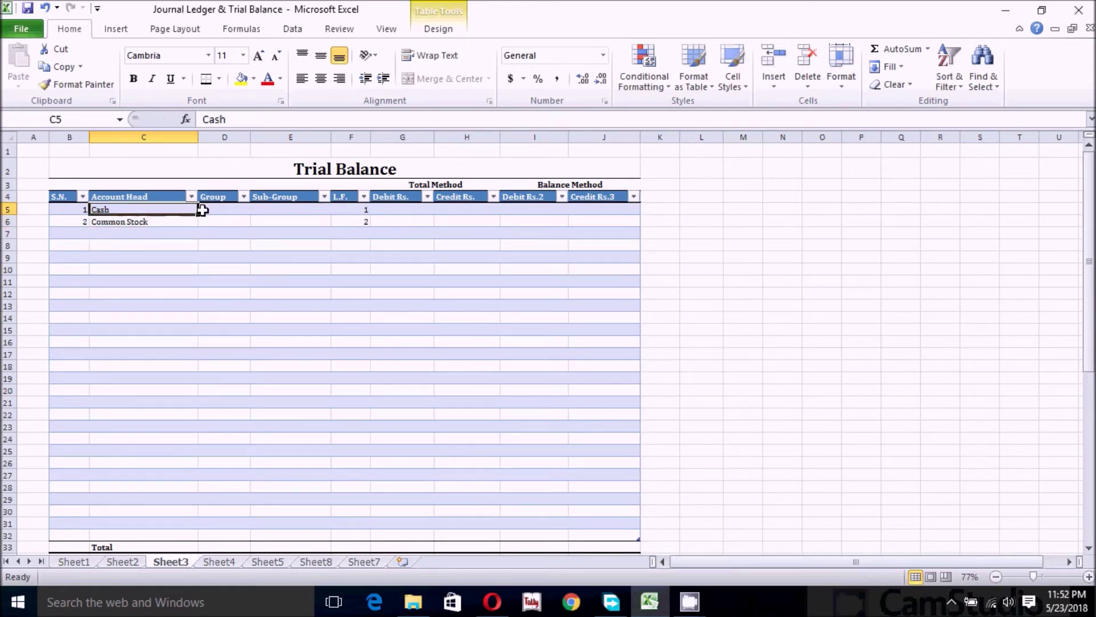
click(218, 209)
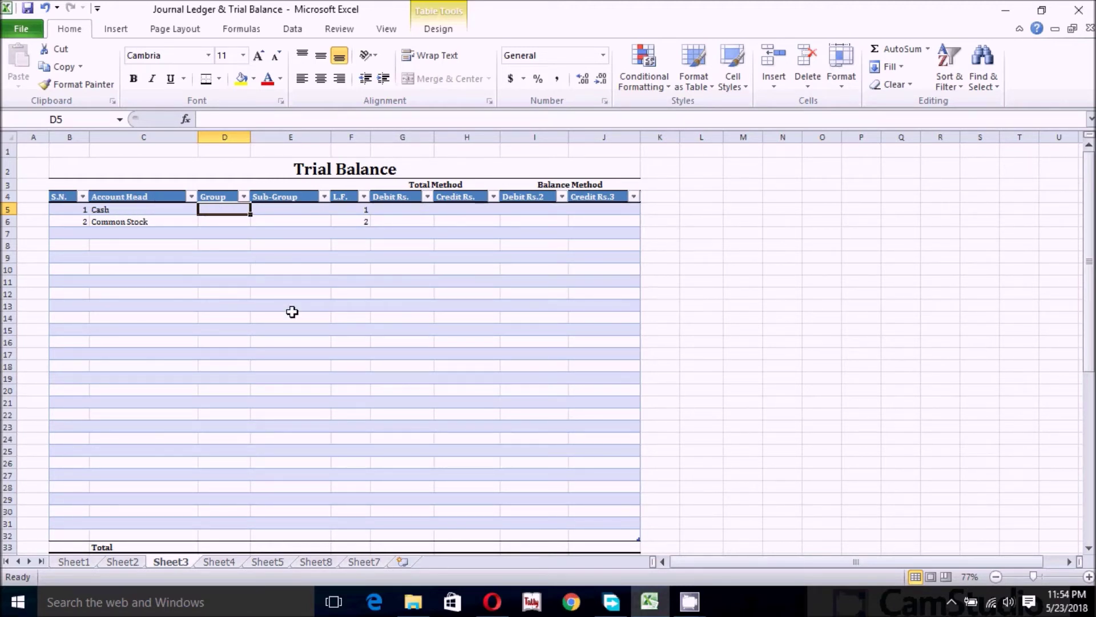
text(Assets)
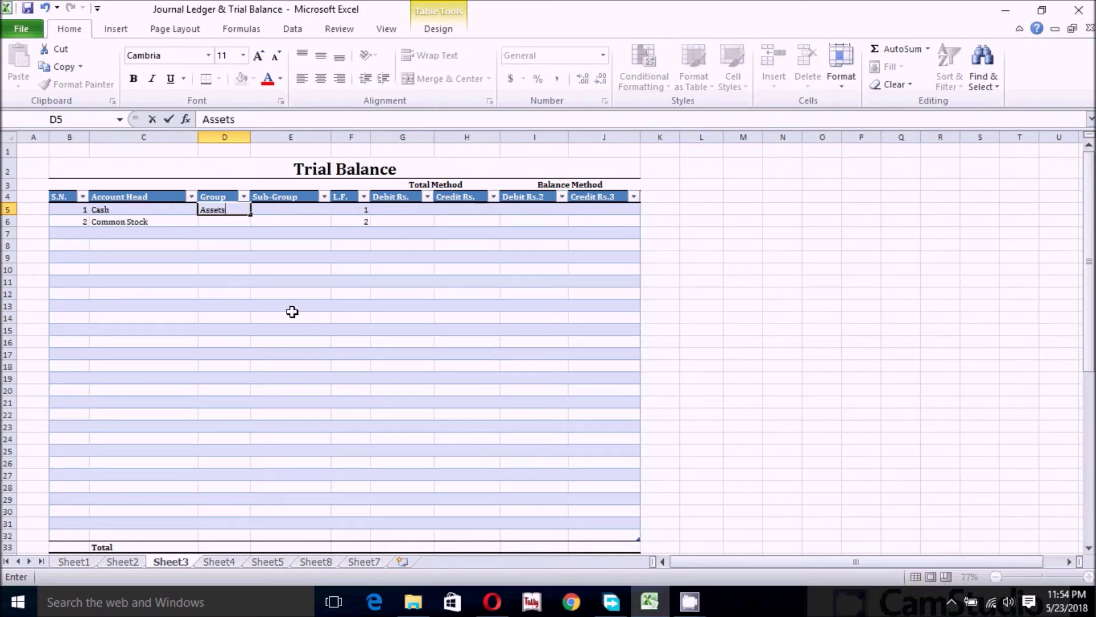
key(Tab)
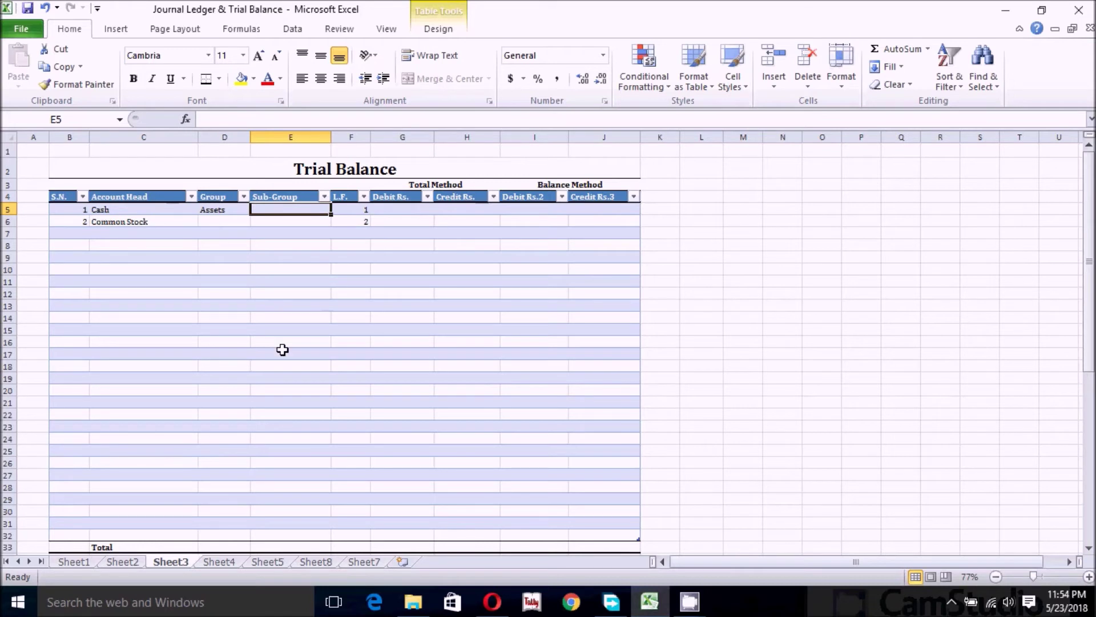
text(Current)
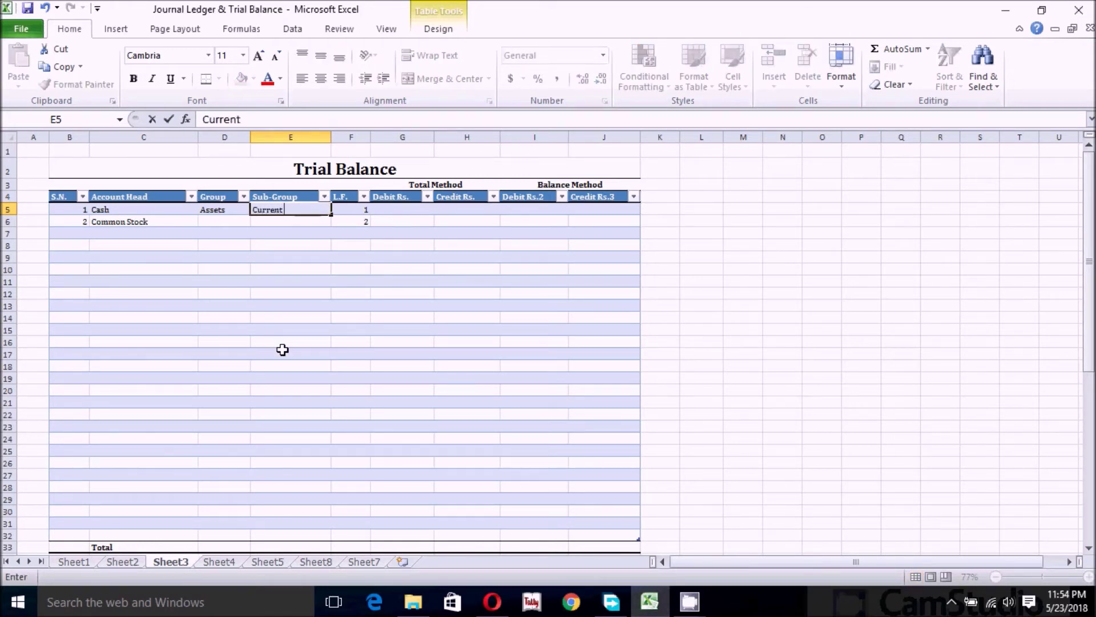
text( Assets)
key(Return)
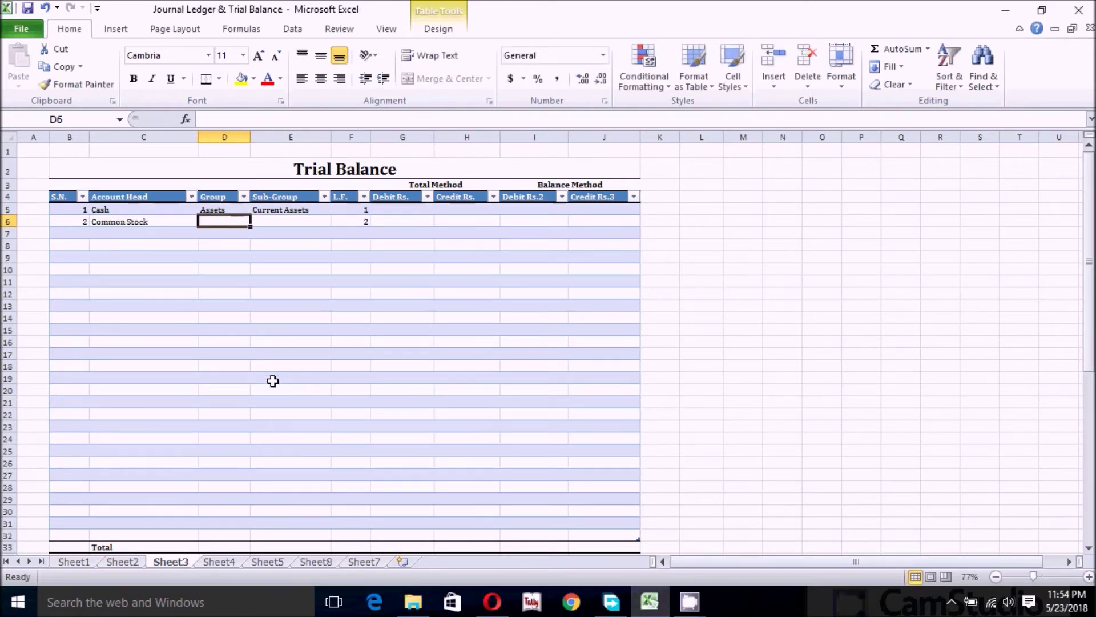
Classify the Common Stock account in row 6 with Group Capital and Sub-Group Capital
text(Capital)
key(Tab)
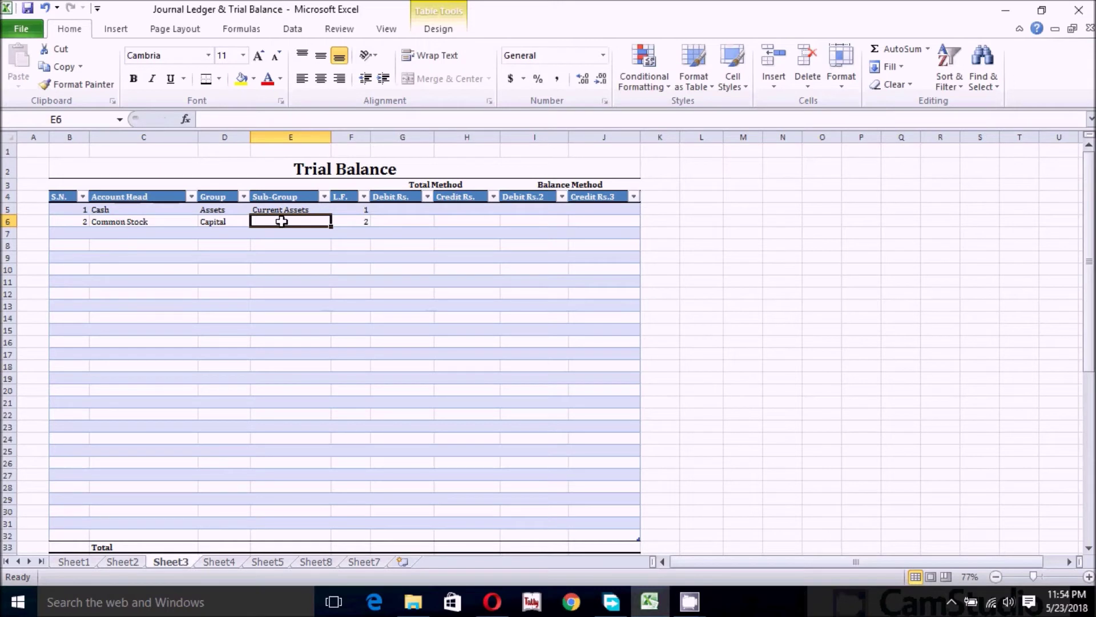
text(Capital)
key(Return)
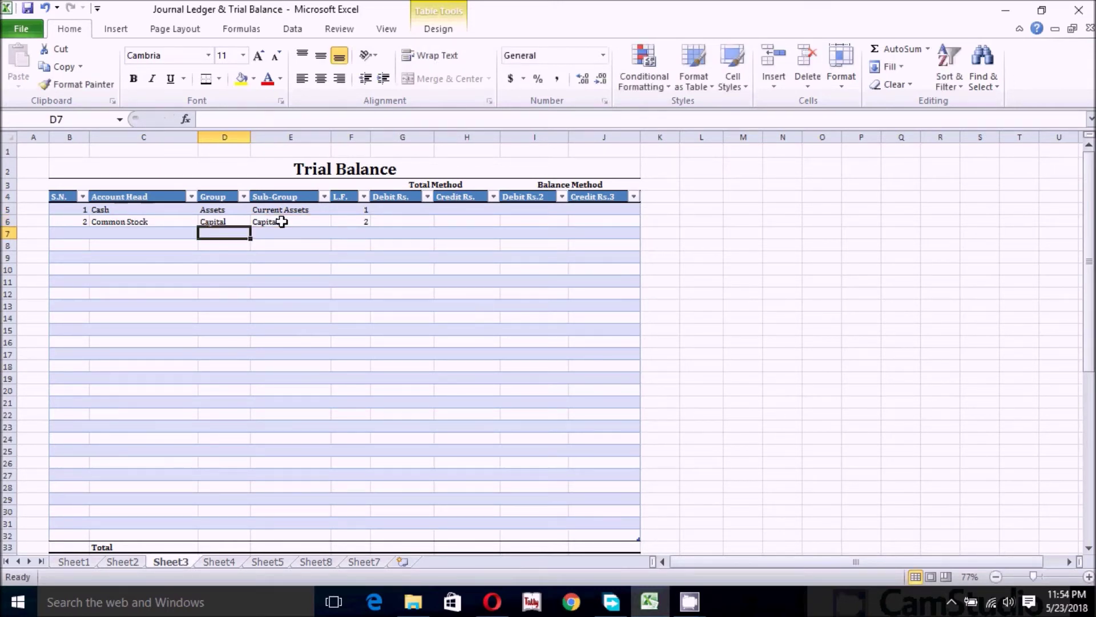
click(137, 237)
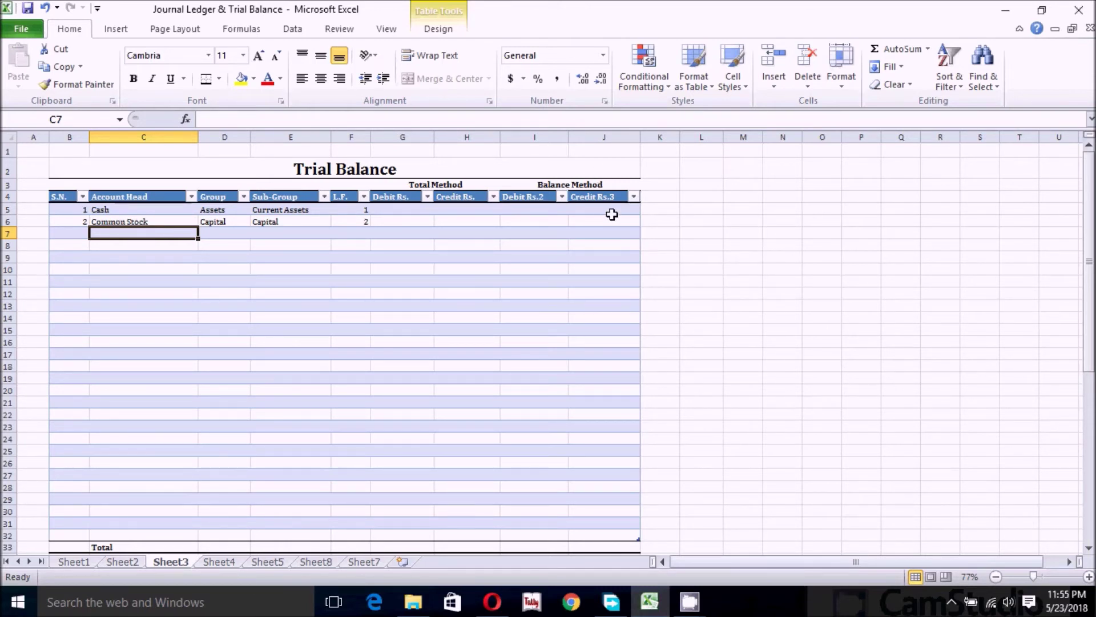
Enter the label Journal in cell J1 above the Trial Balance table
click(609, 153)
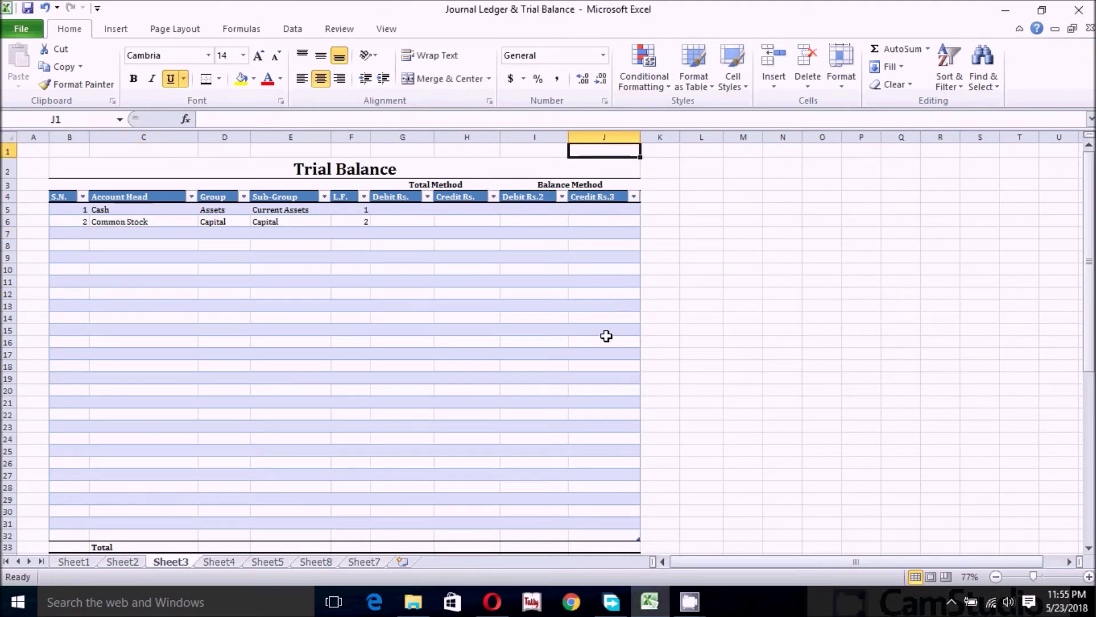
key(Delete)
text(Journal)
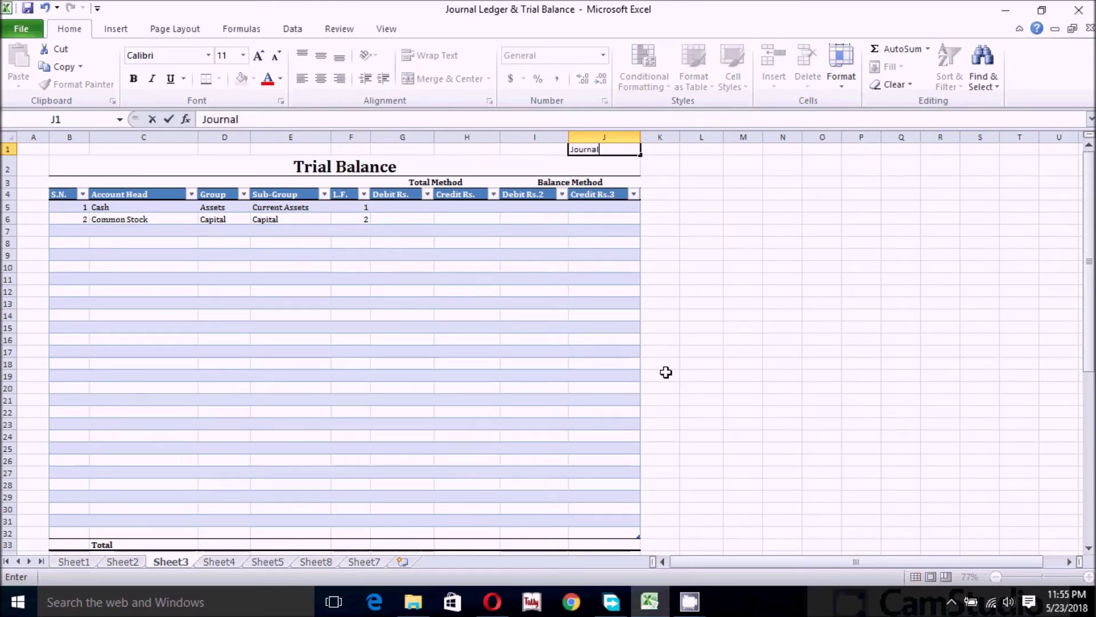
key(Return)
Centre the Journal label in J1 and format it in Cambria at size 16
click(601, 147)
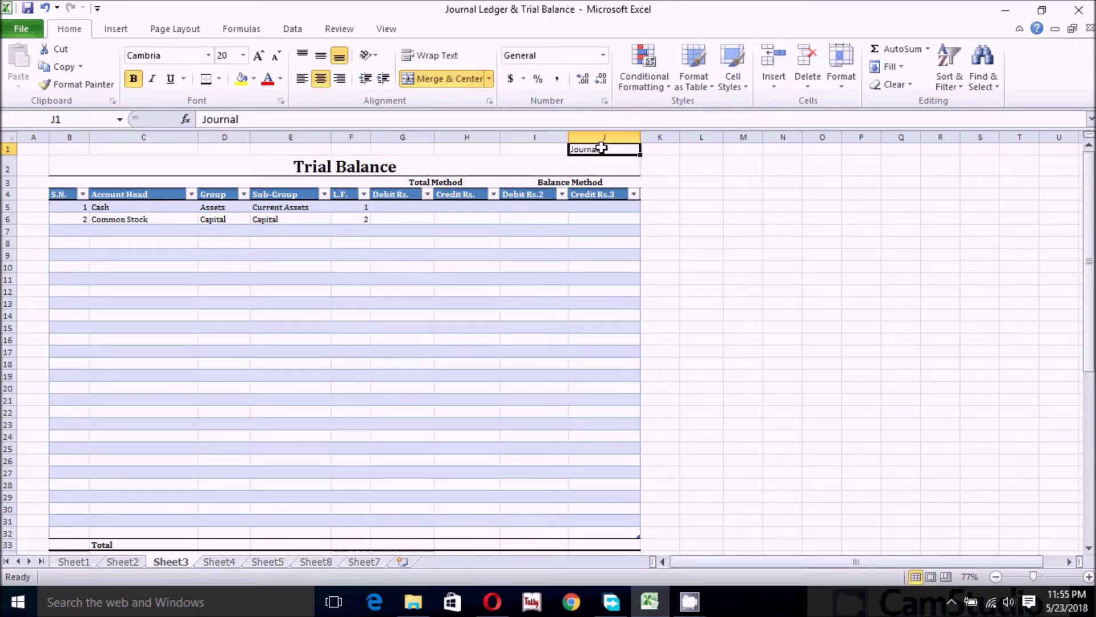
click(321, 78)
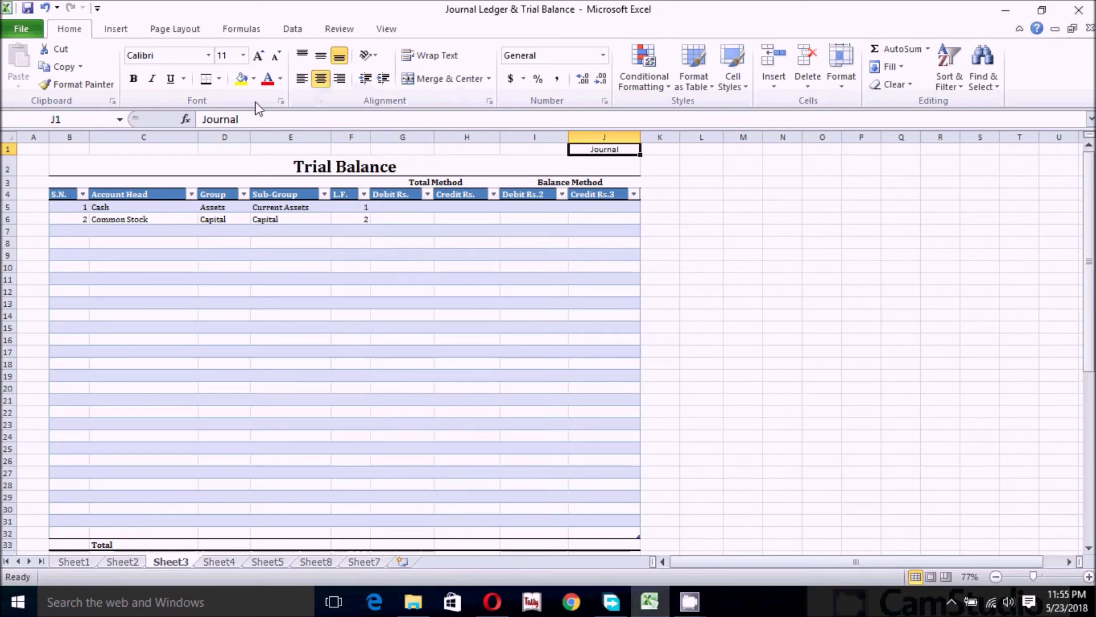
click(208, 56)
click(186, 94)
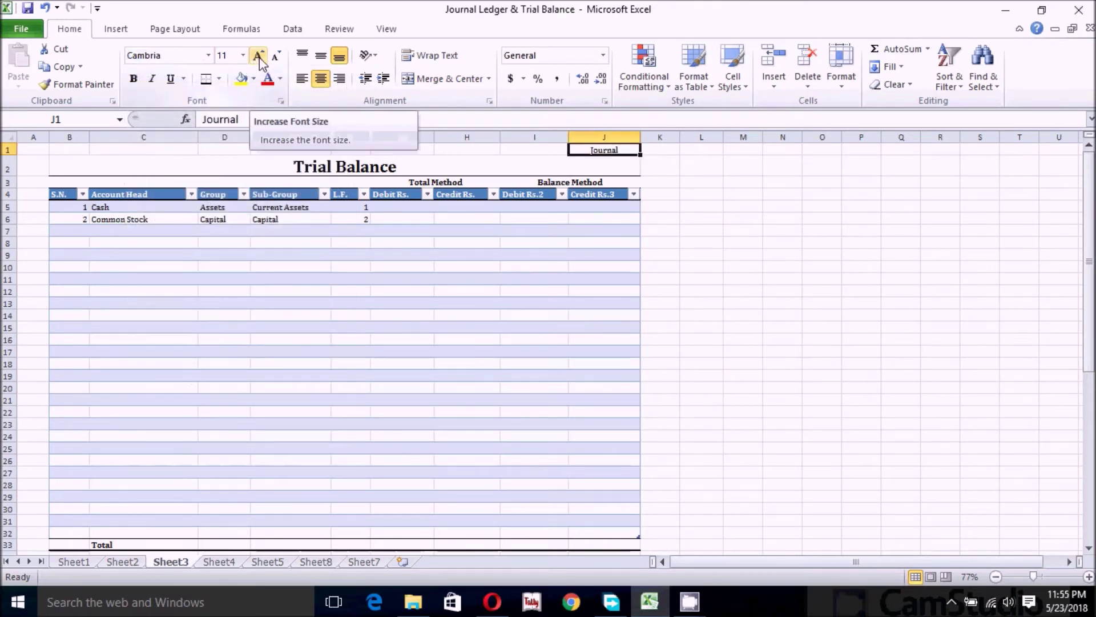
click(259, 57)
click(260, 57)
click(260, 57)
click(534, 355)
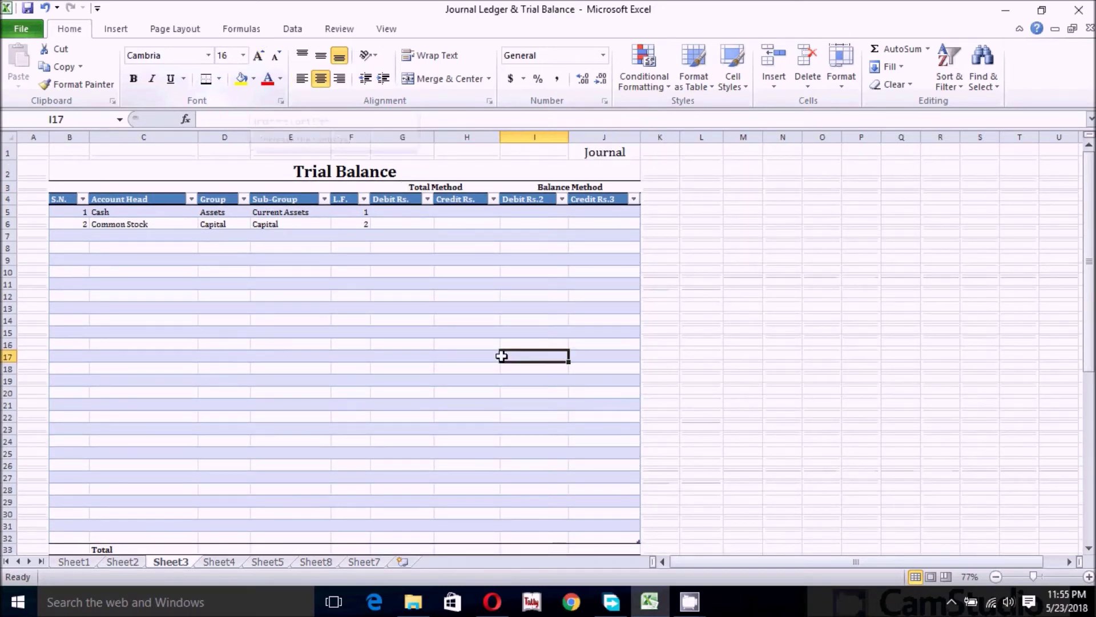
Insert a hyperlink on the Journal cell J1 that leads to cell A1 of Sheet5 in this document
click(593, 153)
right_click(594, 152)
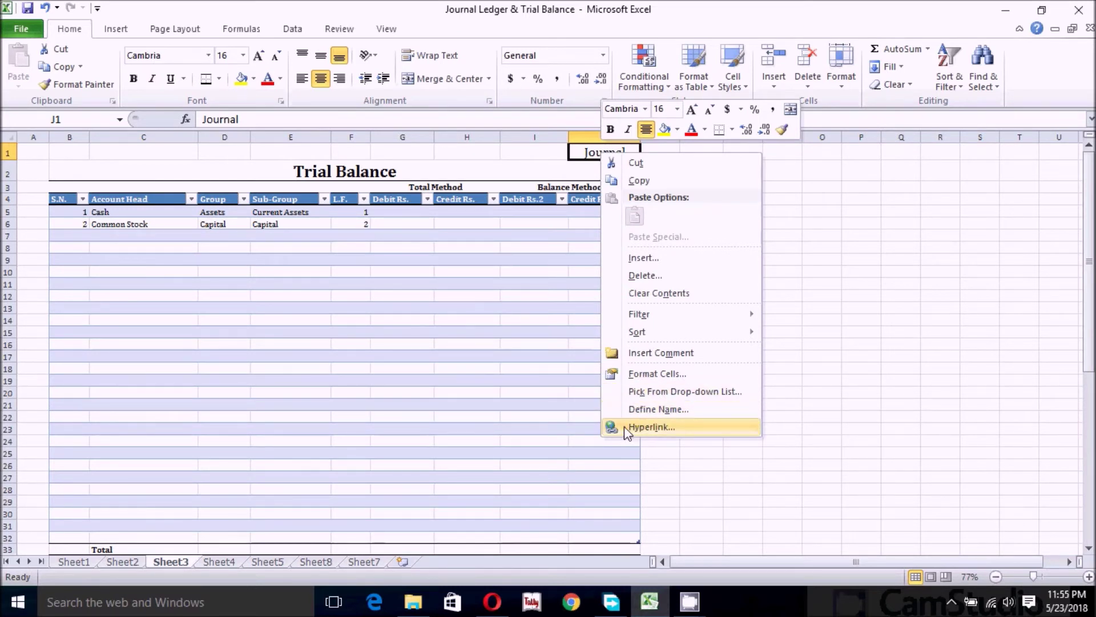
click(651, 427)
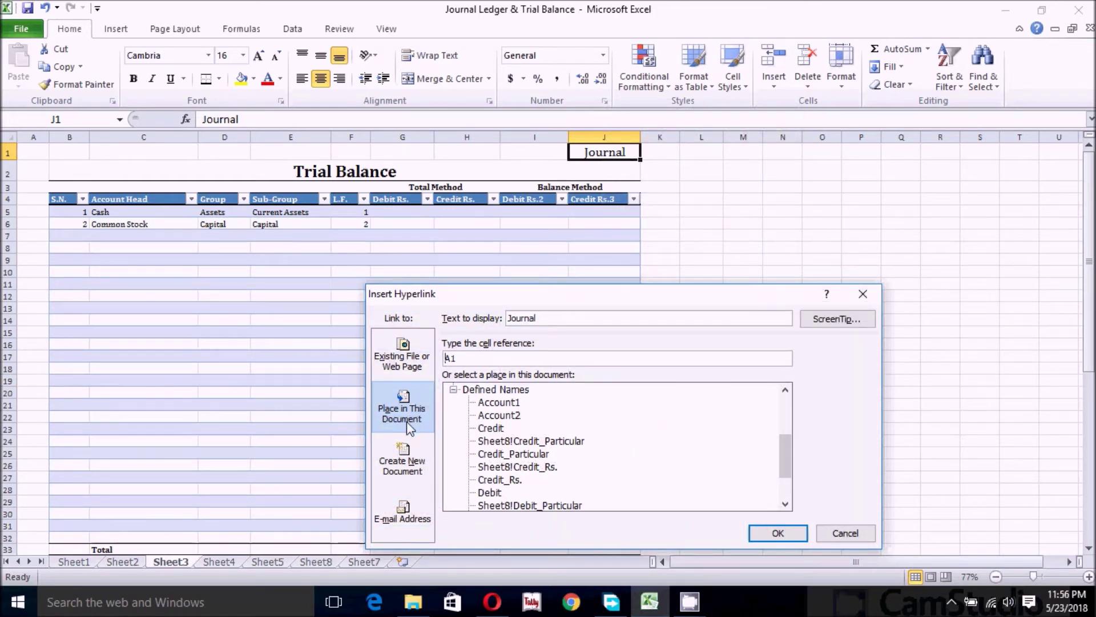
drag(783, 467, 785, 408)
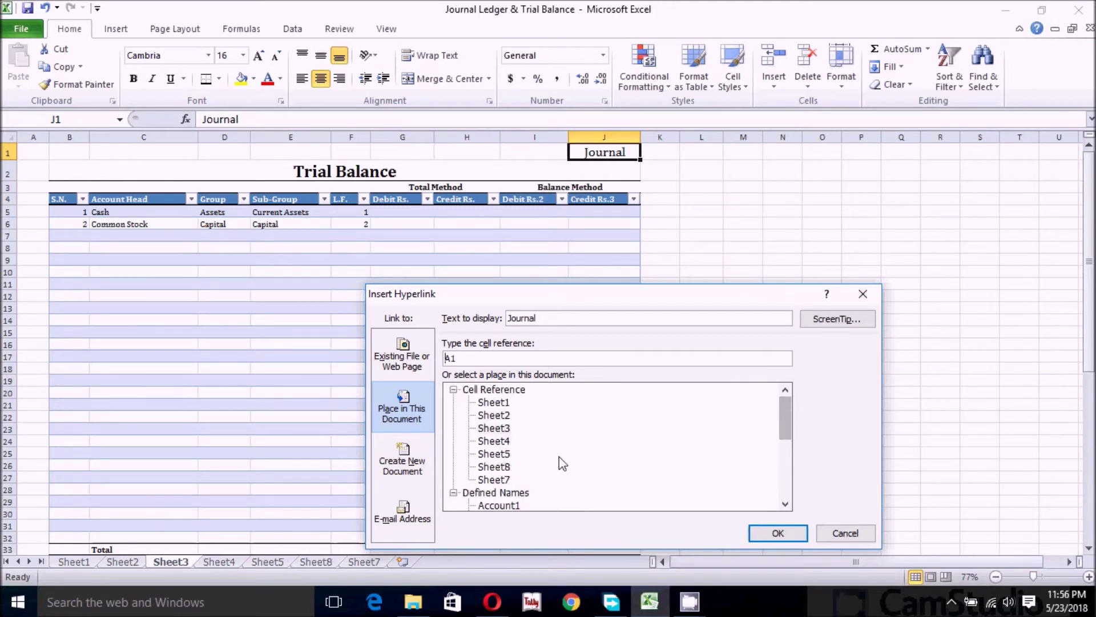
click(506, 454)
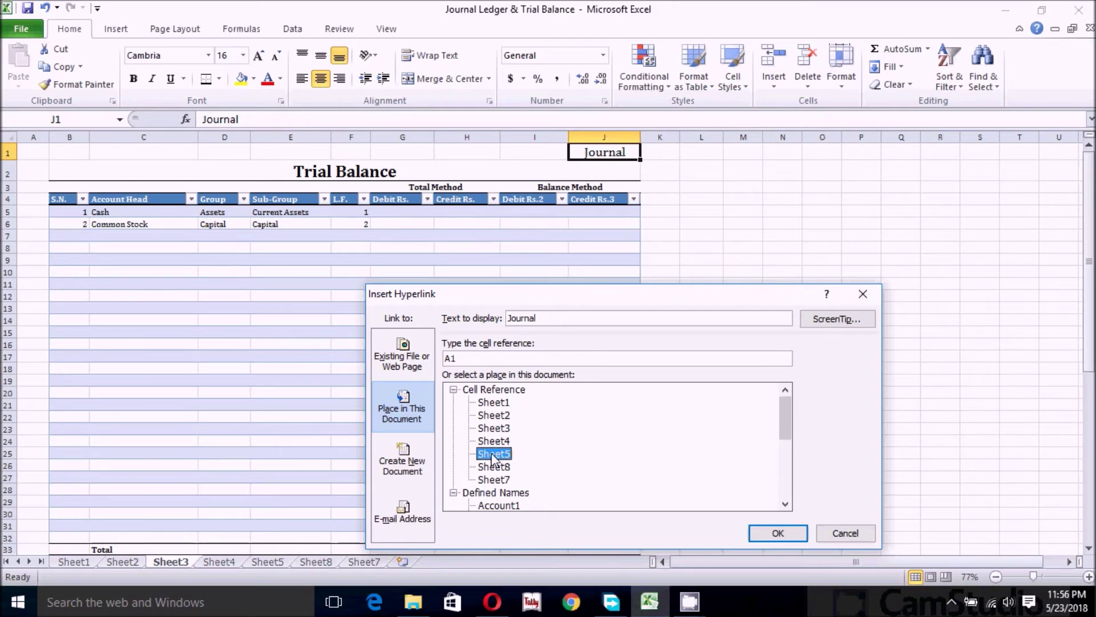
click(778, 533)
click(782, 339)
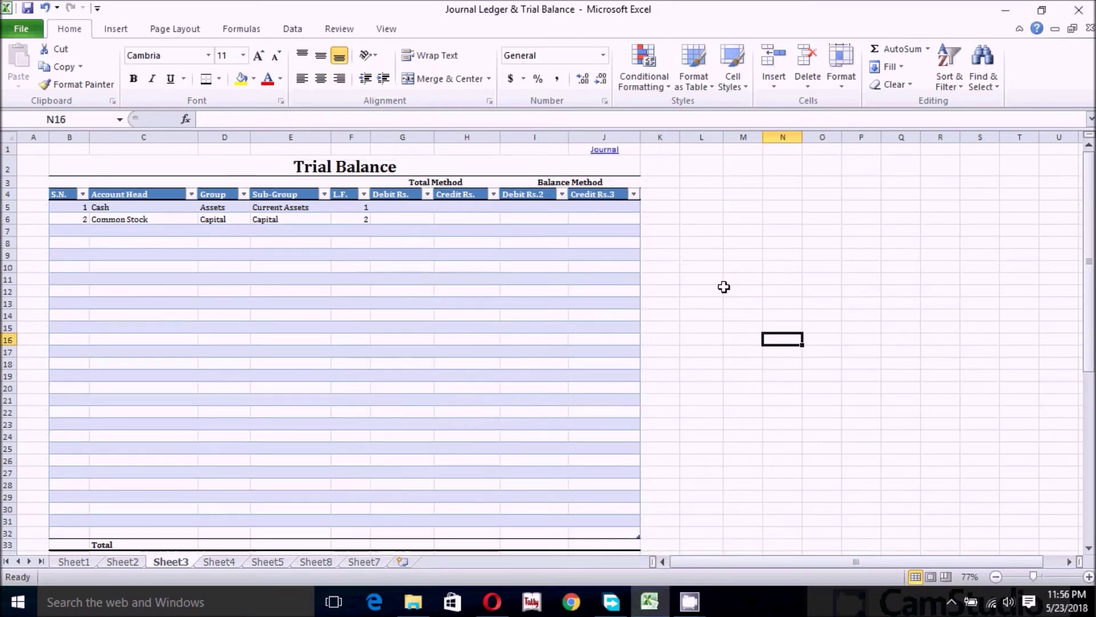
Increase the font size of the Journal link in J1 to 16
click(630, 151)
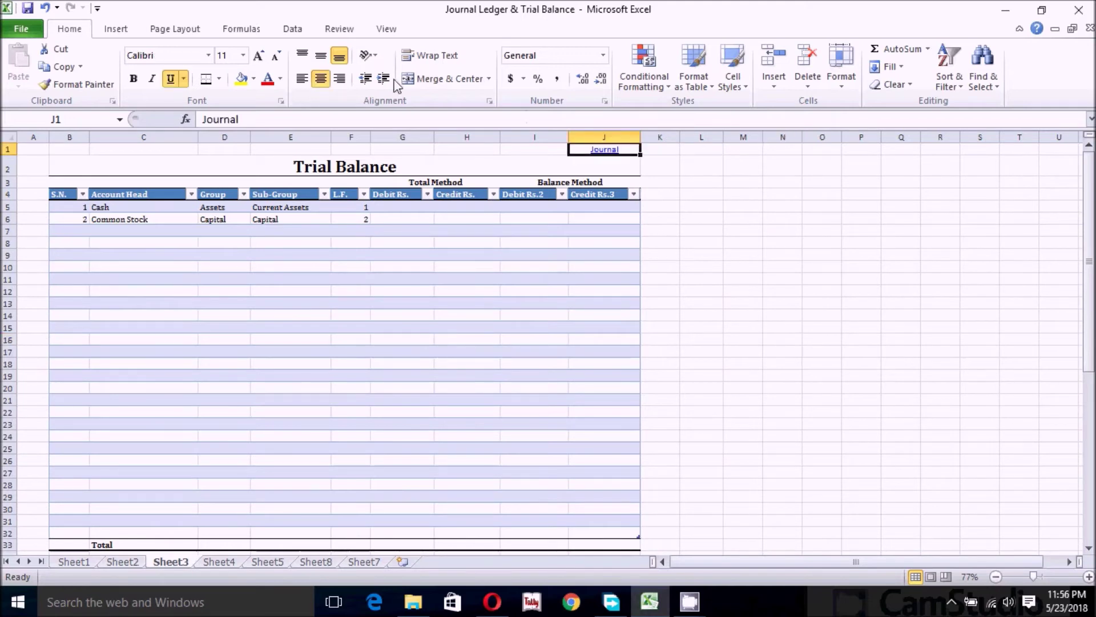
click(260, 57)
click(259, 57)
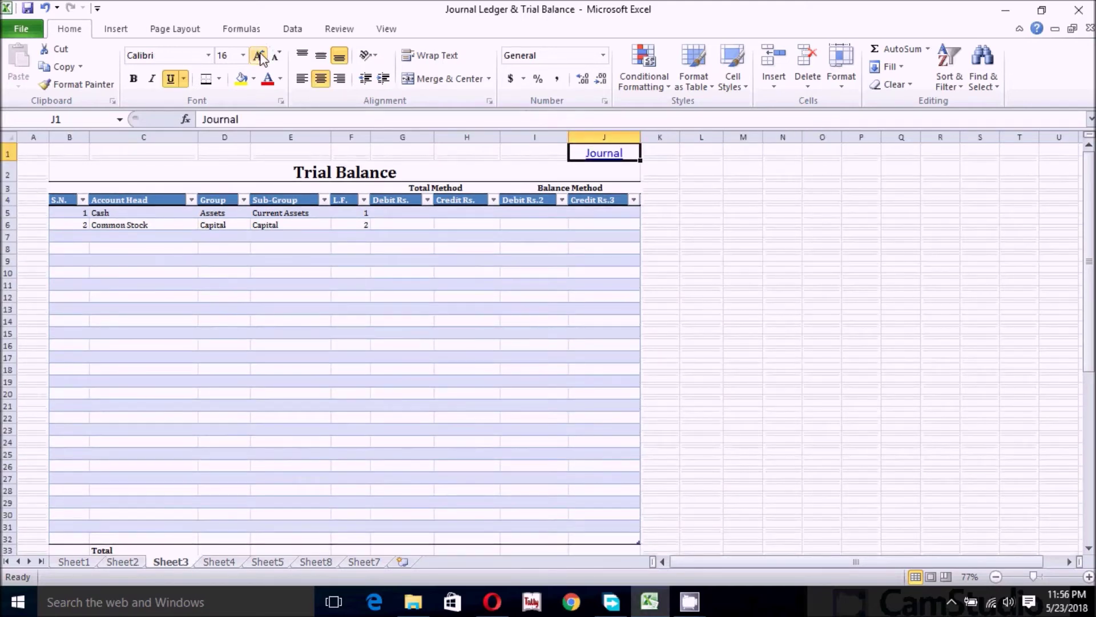
click(558, 394)
click(673, 276)
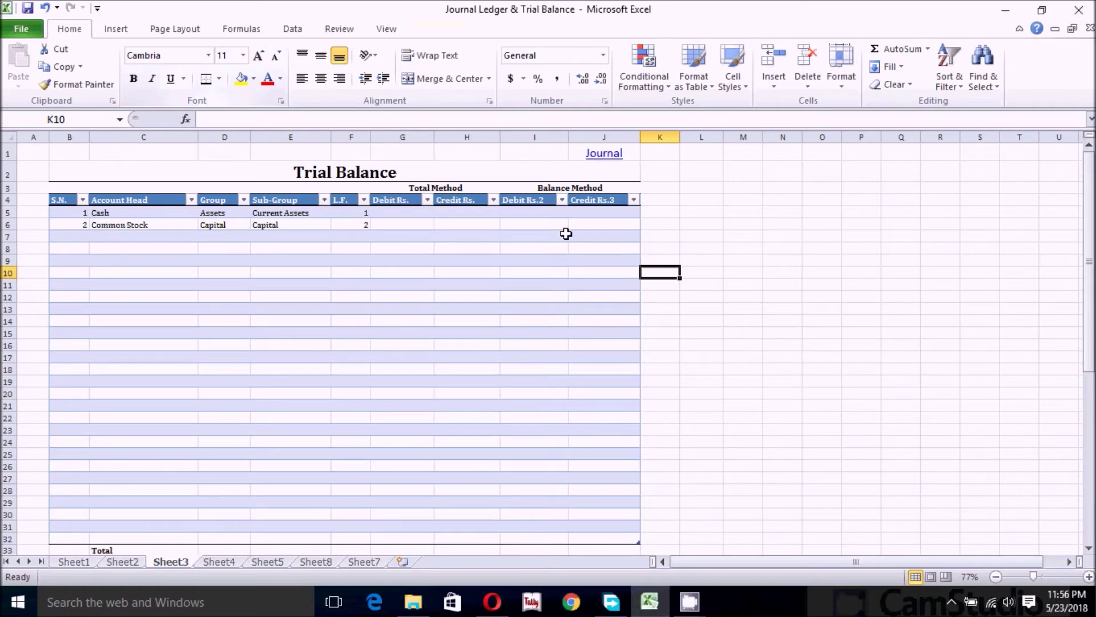
Follow the Journal link to the Journal Entries sheet and check the accounts offered by the dropdown in C4
click(602, 161)
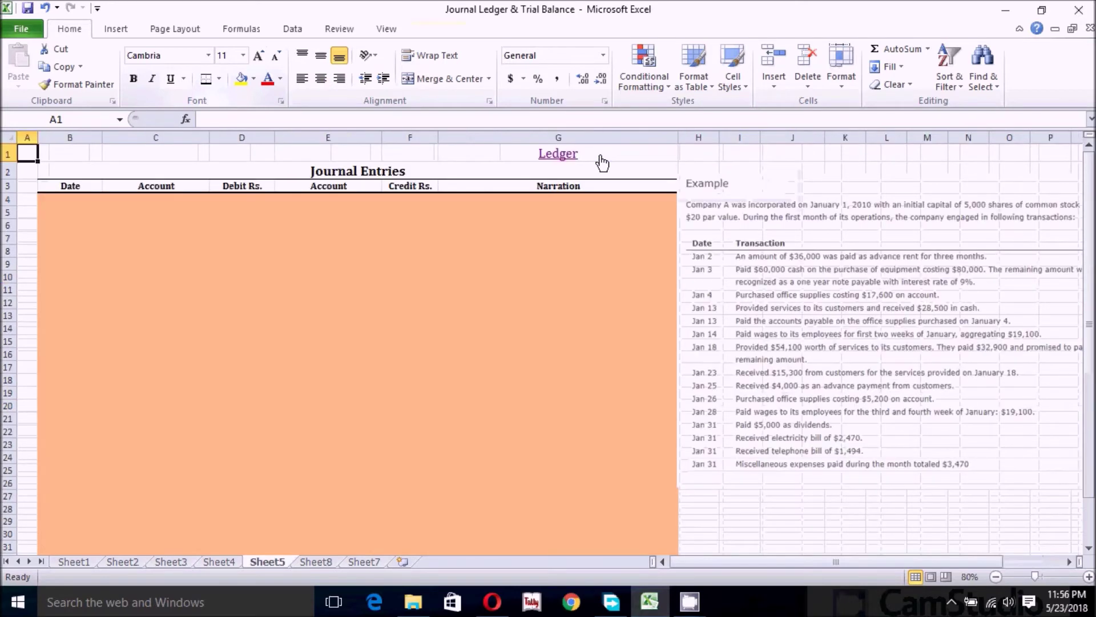
click(560, 298)
click(167, 201)
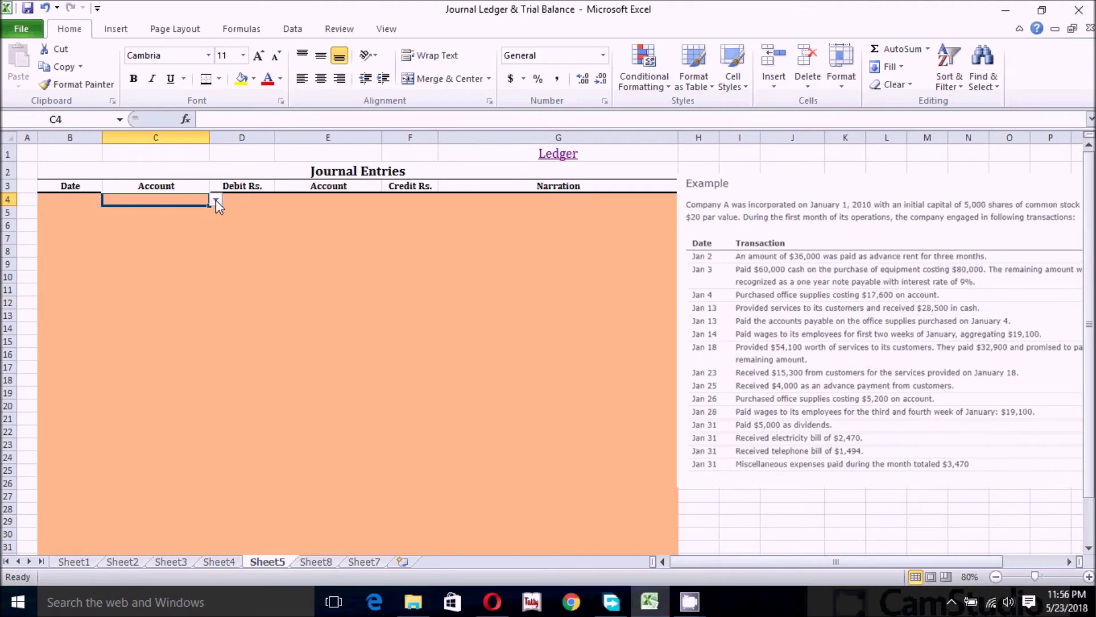
click(216, 199)
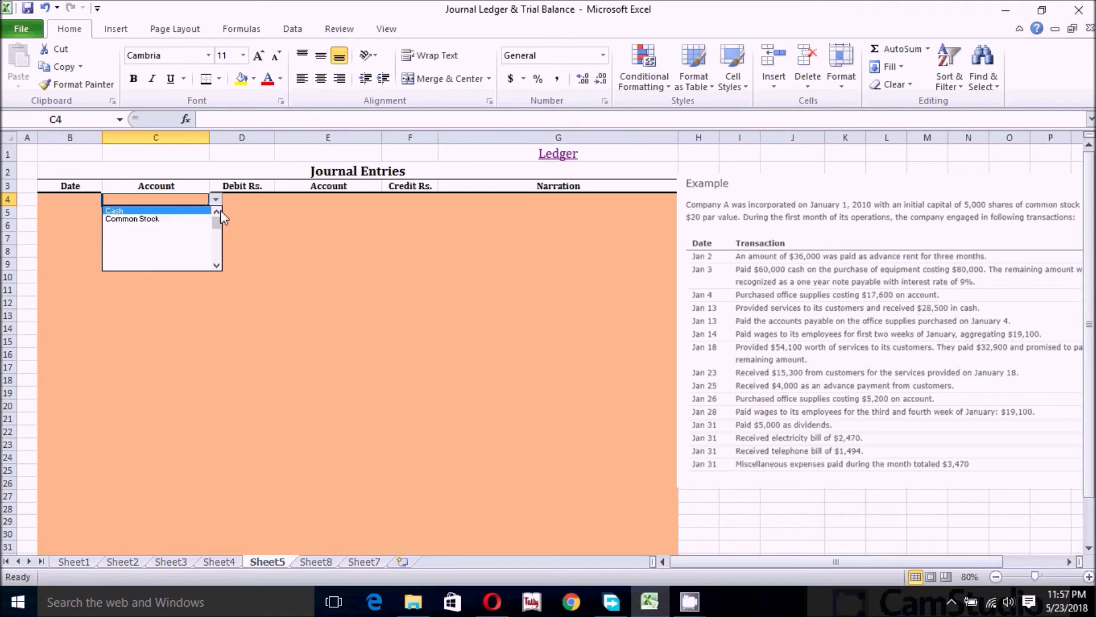
click(242, 206)
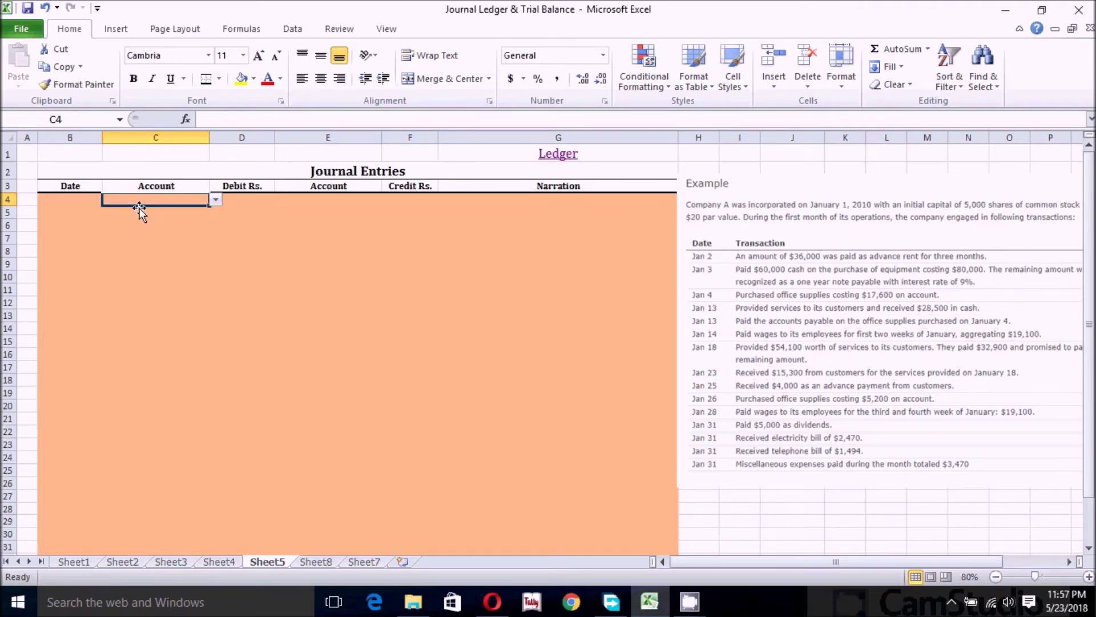
Record the debit side of the first journal entry in row 4: date 01-01-2010, account Cash, amount 100,000
click(87, 199)
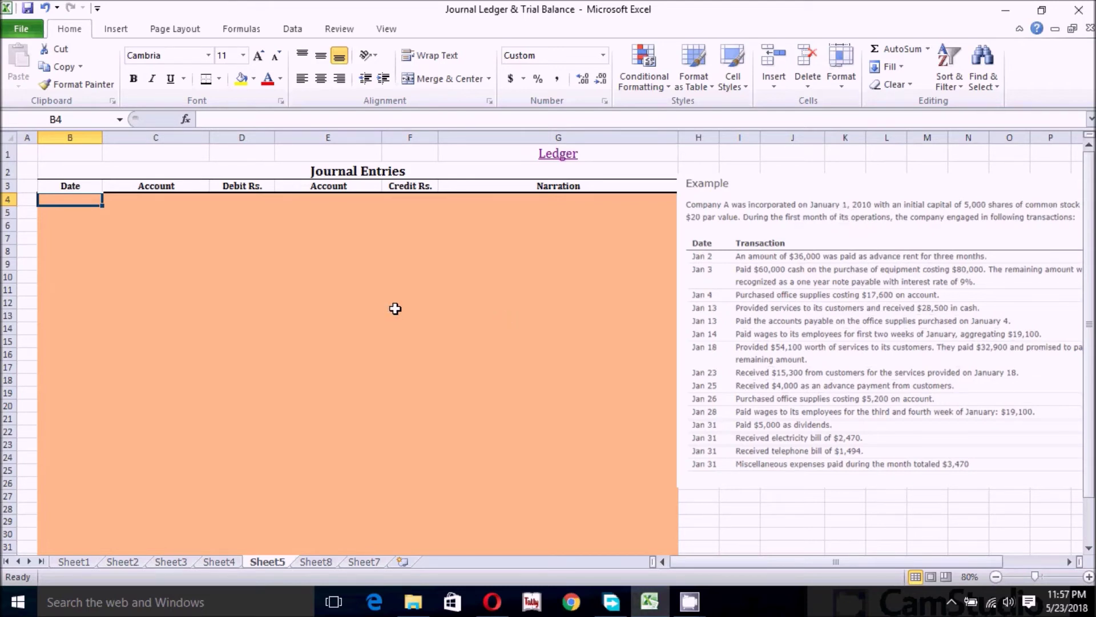
text(01-01-)
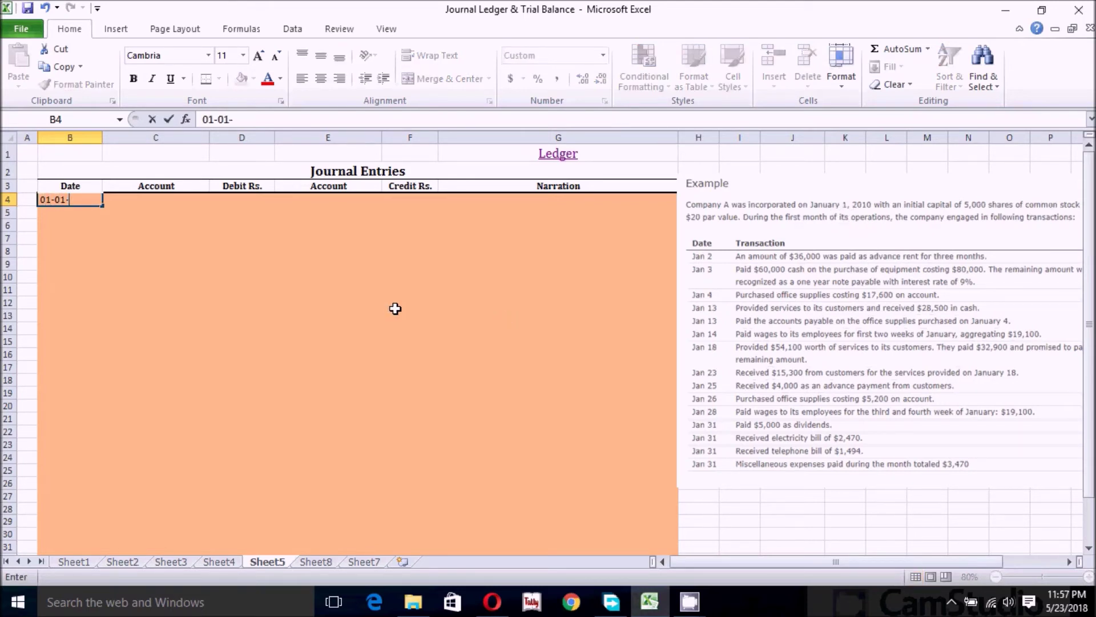
text(2010)
click(158, 200)
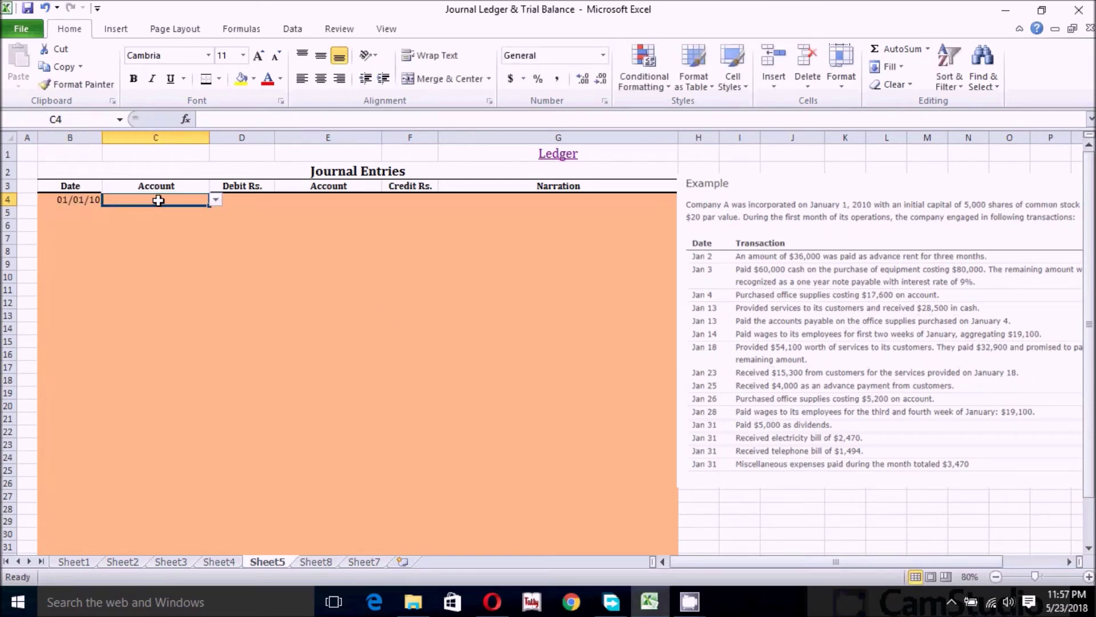
click(215, 200)
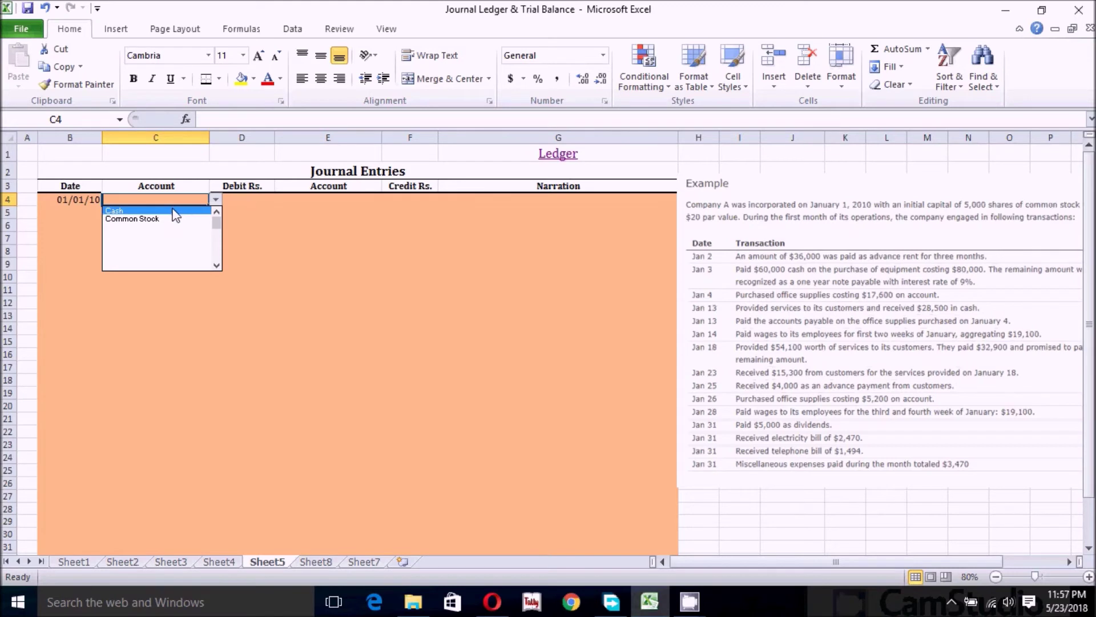
click(184, 210)
click(247, 202)
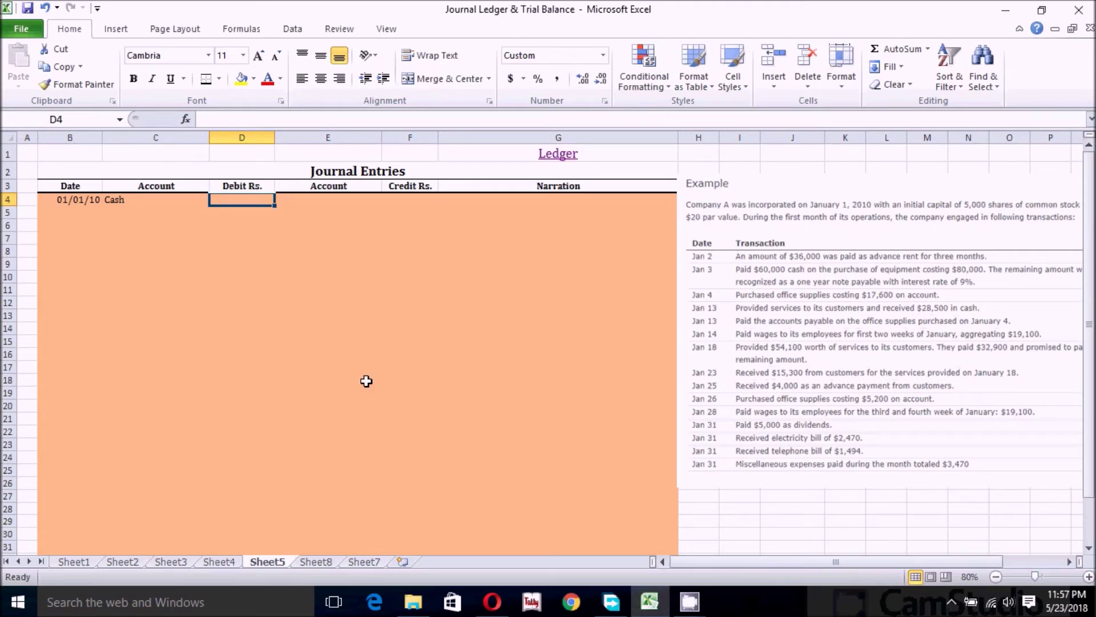
text(1000000)
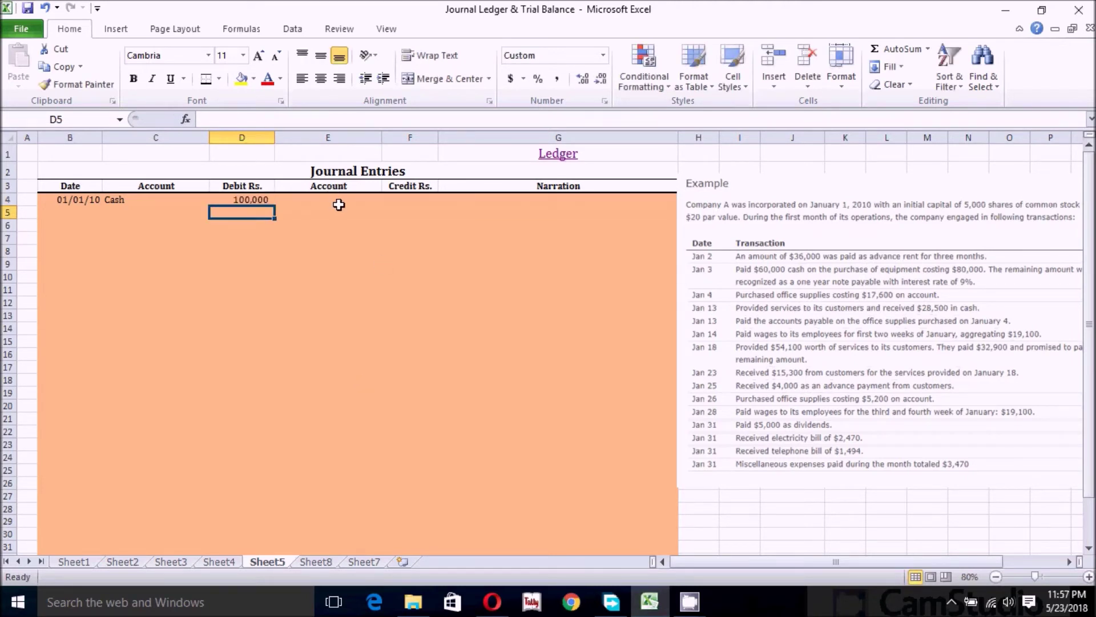
Record the credit side of the first journal entry in row 4: account Common Stock, amount 100,000
click(360, 196)
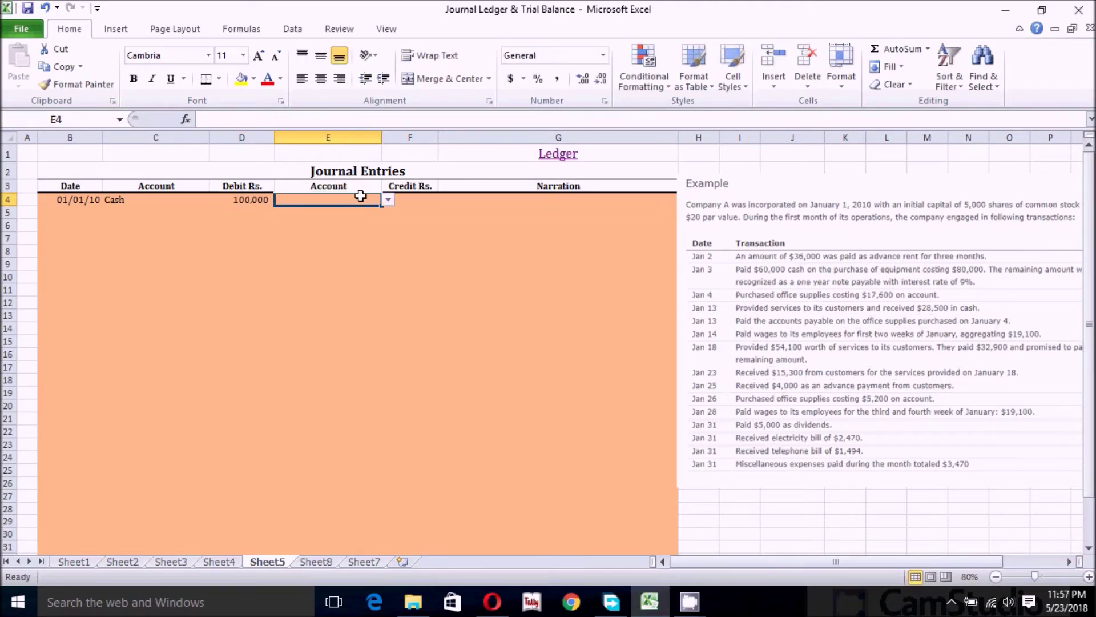
click(388, 198)
click(389, 213)
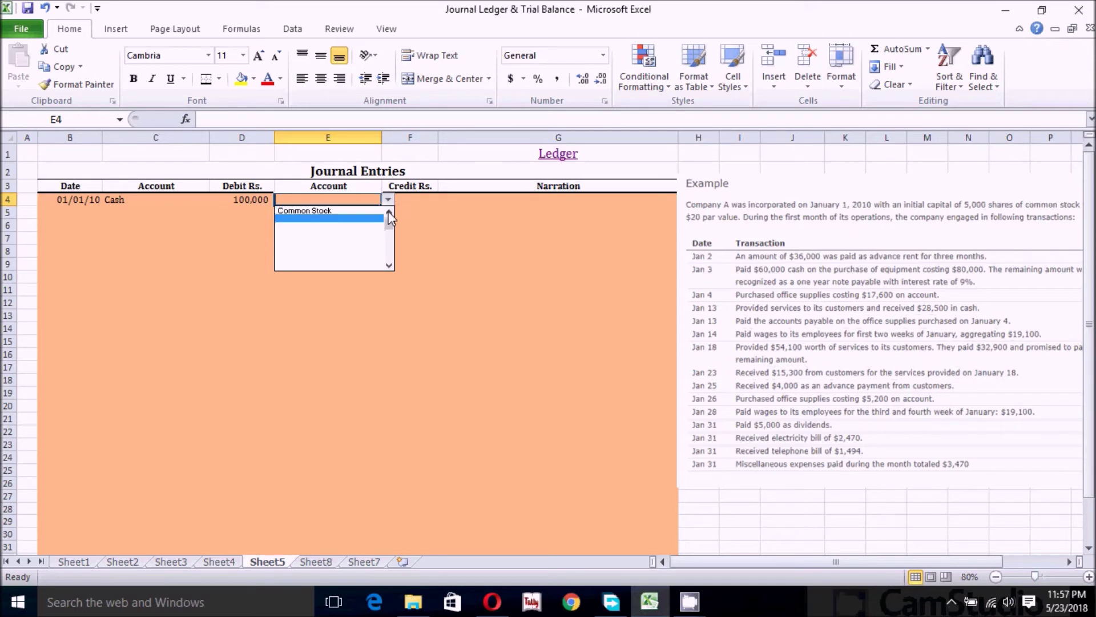
click(336, 216)
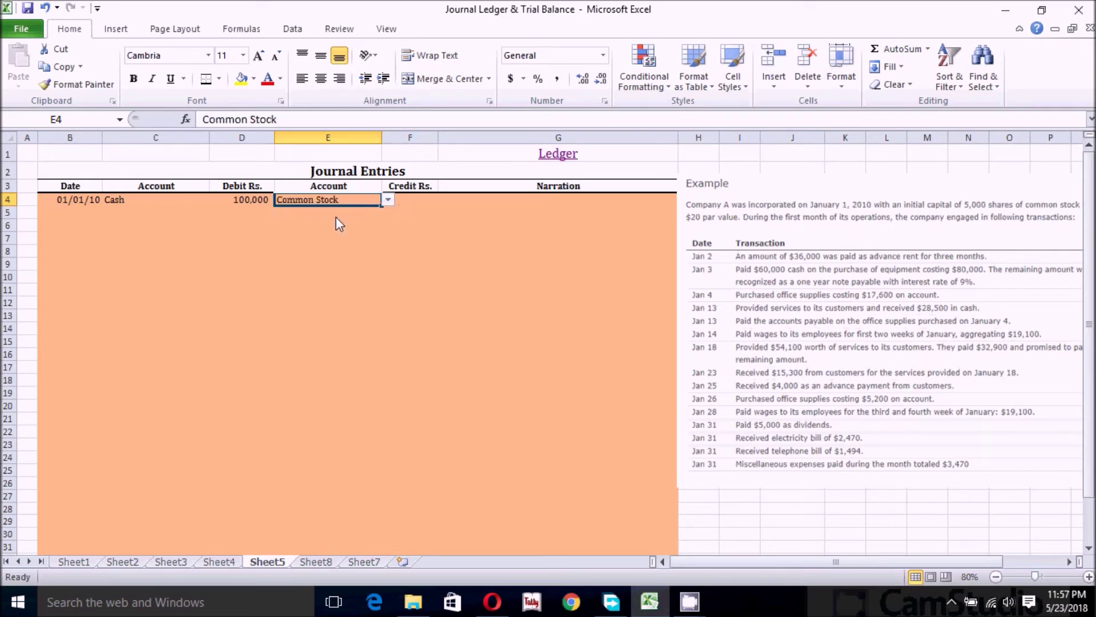
click(421, 199)
text(100,000)
key(Return)
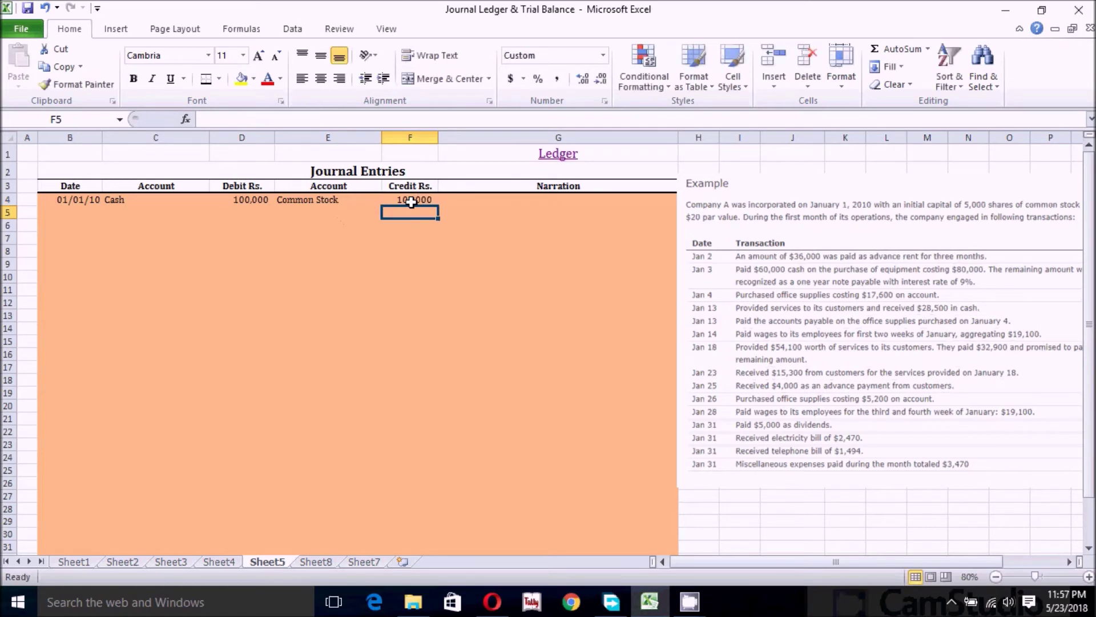
Enter the narration "Company is incorporated with 5000 shares @ 20 par value" for the first journal entry in G4
click(480, 200)
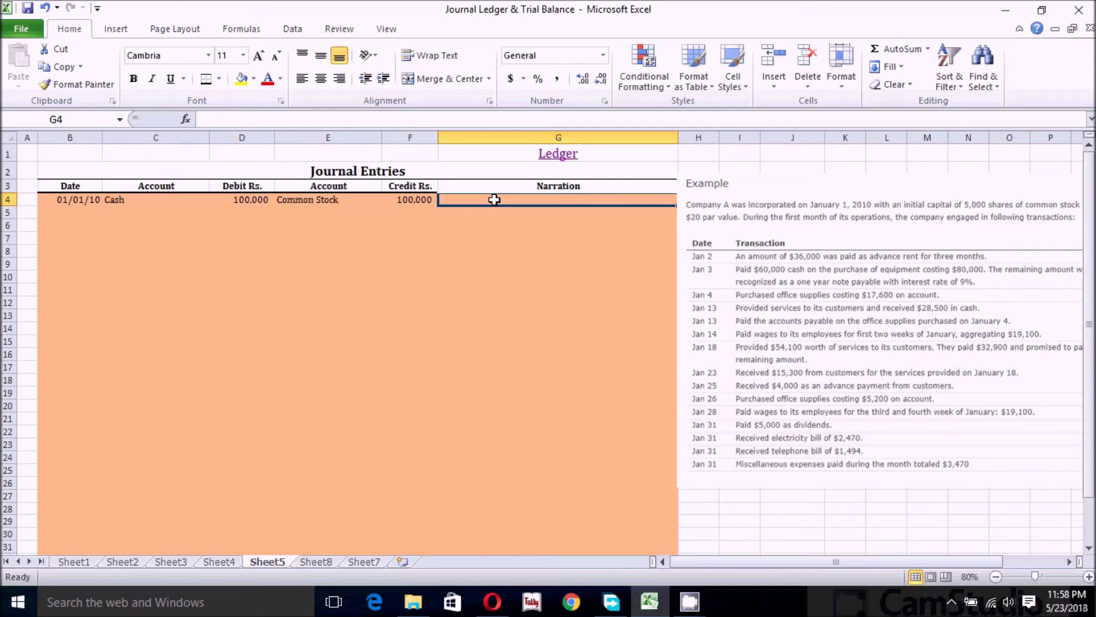
text(C)
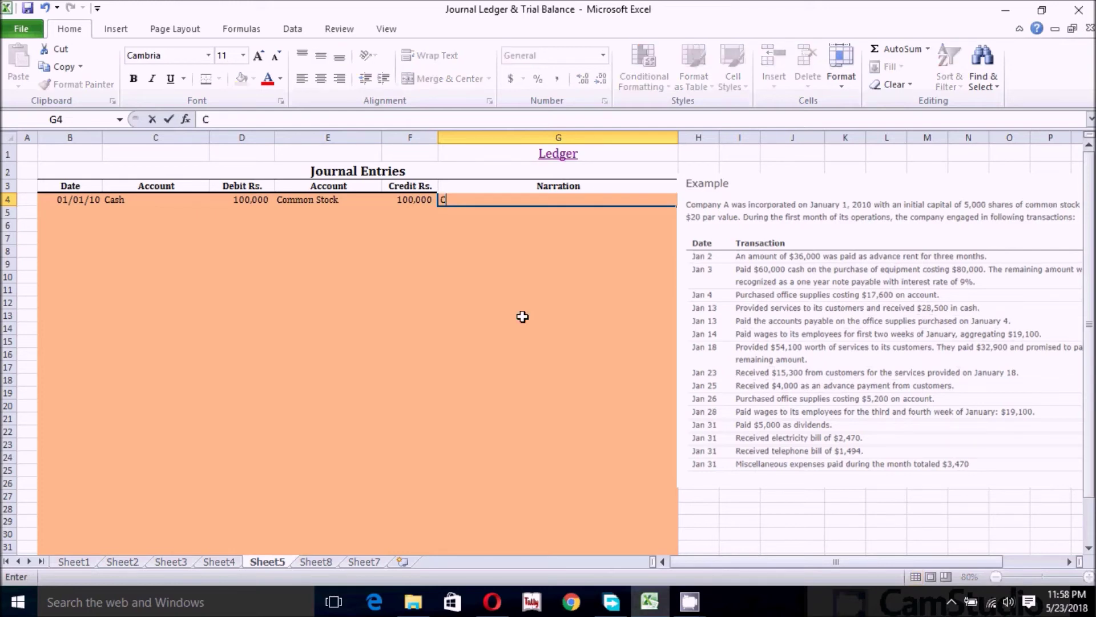
text(ompany is incorporated with 5000 shares @ 20 pa)
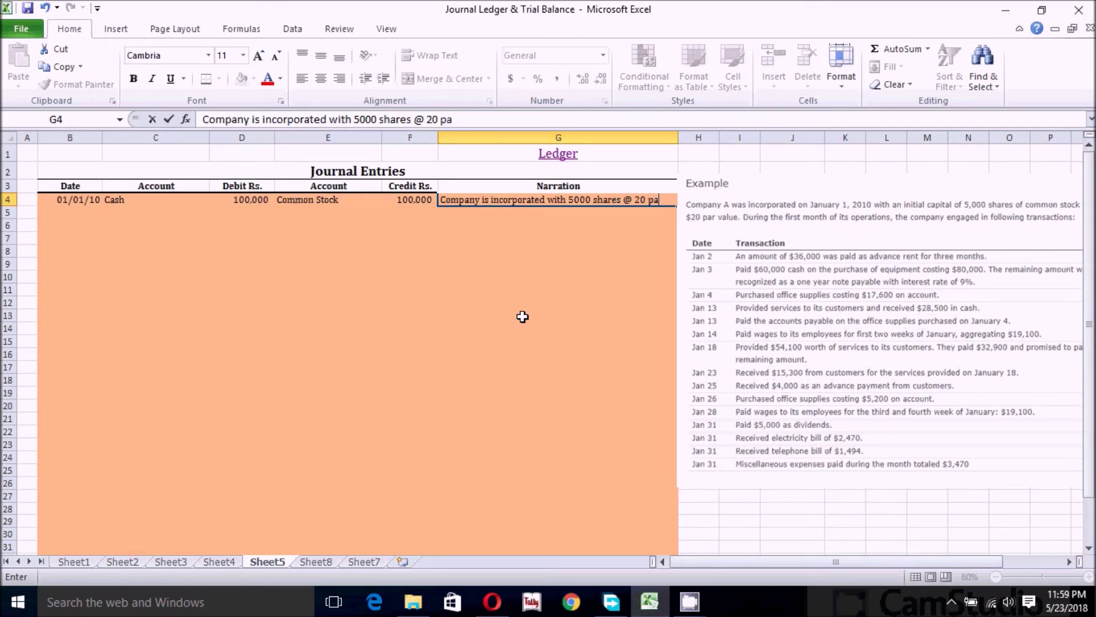
text(r value)
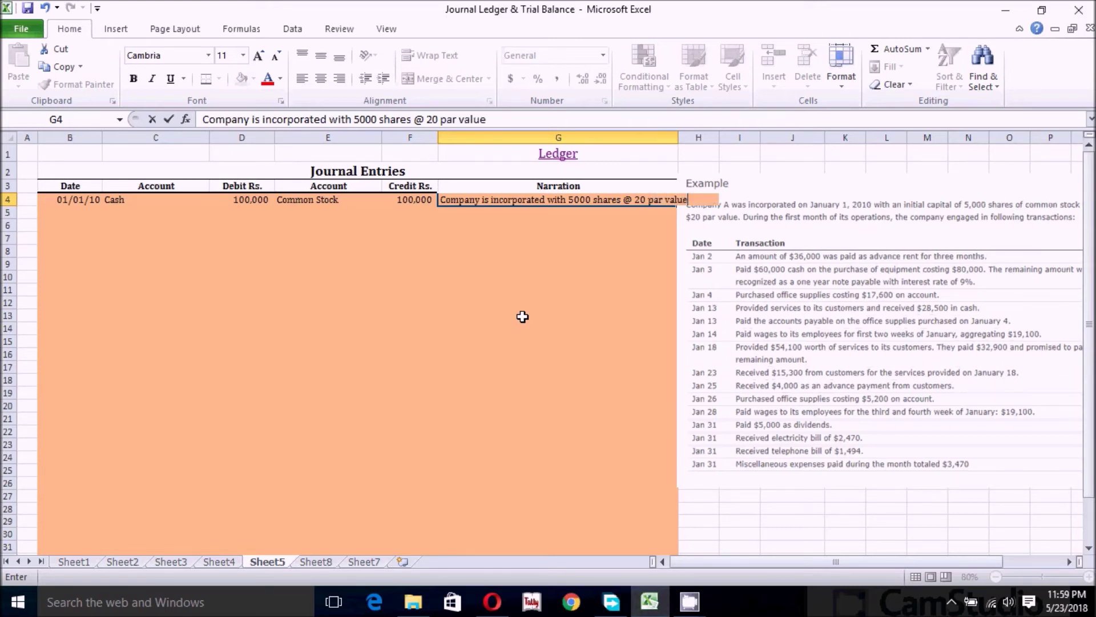
key(Return)
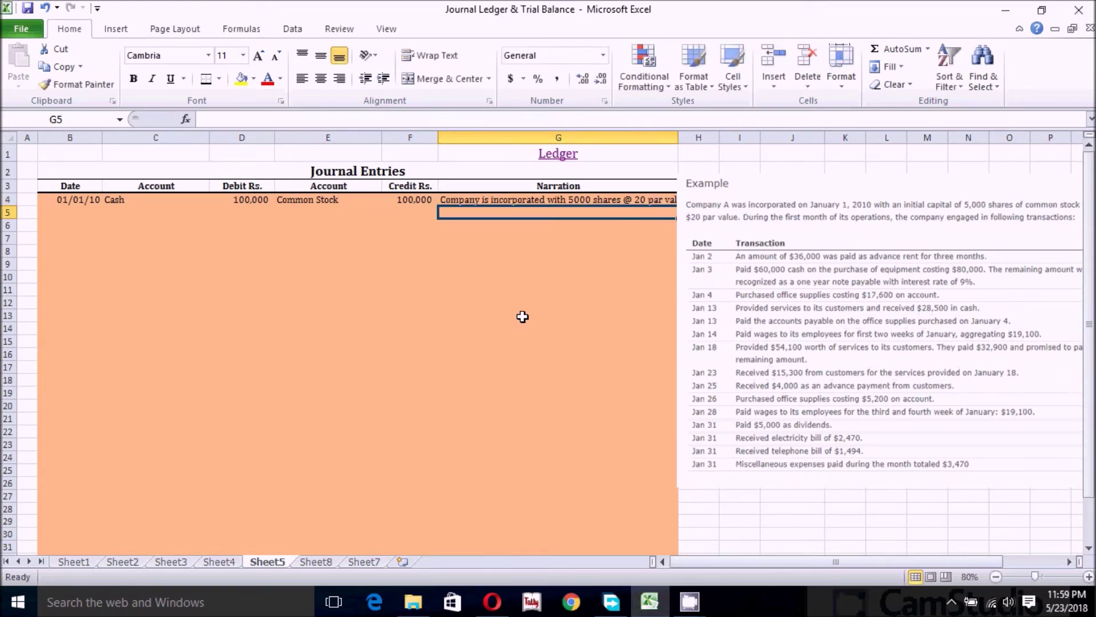
Widen the Narration column to fit the text in G4 and move the Example picture clear of the column
double_click(683, 137)
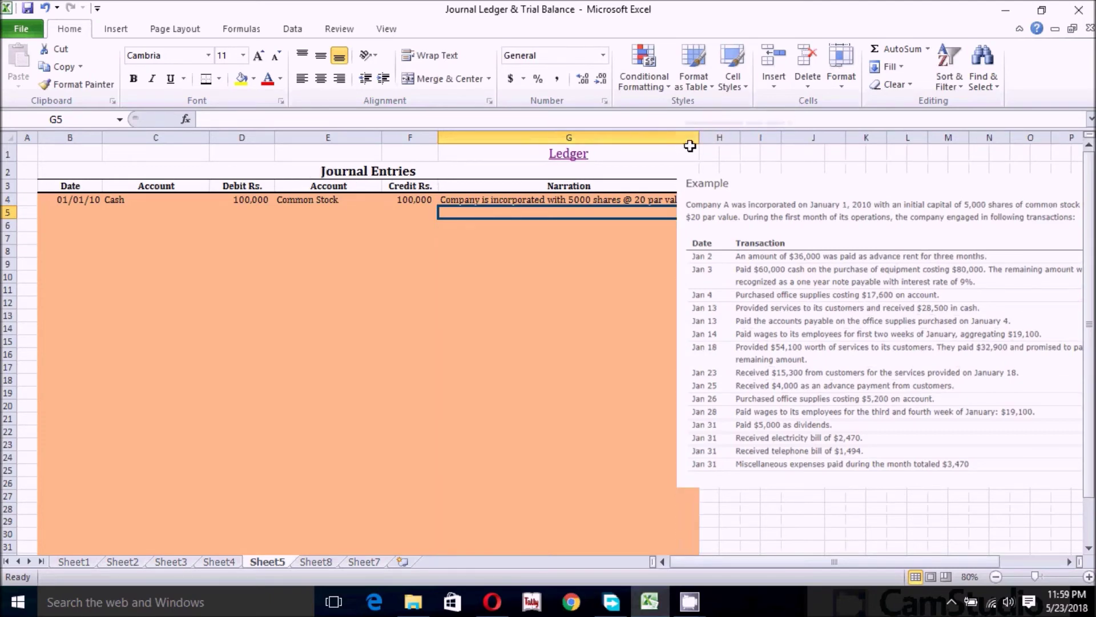
click(656, 254)
click(772, 236)
drag(742, 220, 776, 225)
click(604, 327)
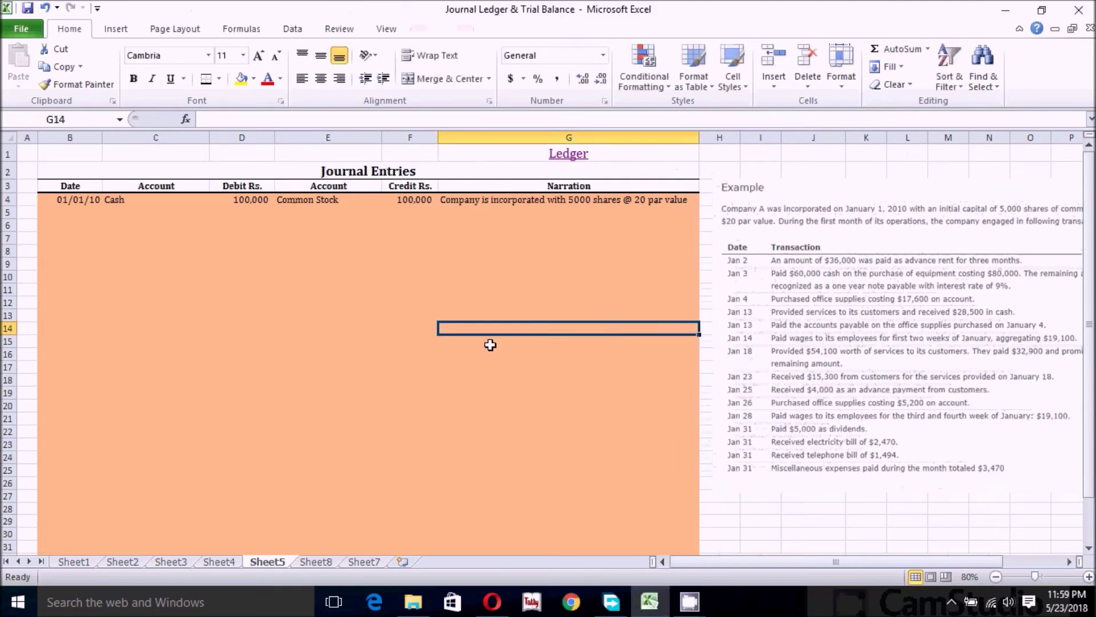
Follow the Ledger link to the Trial Balance and add the account head Prepaid Rent in C7
click(85, 213)
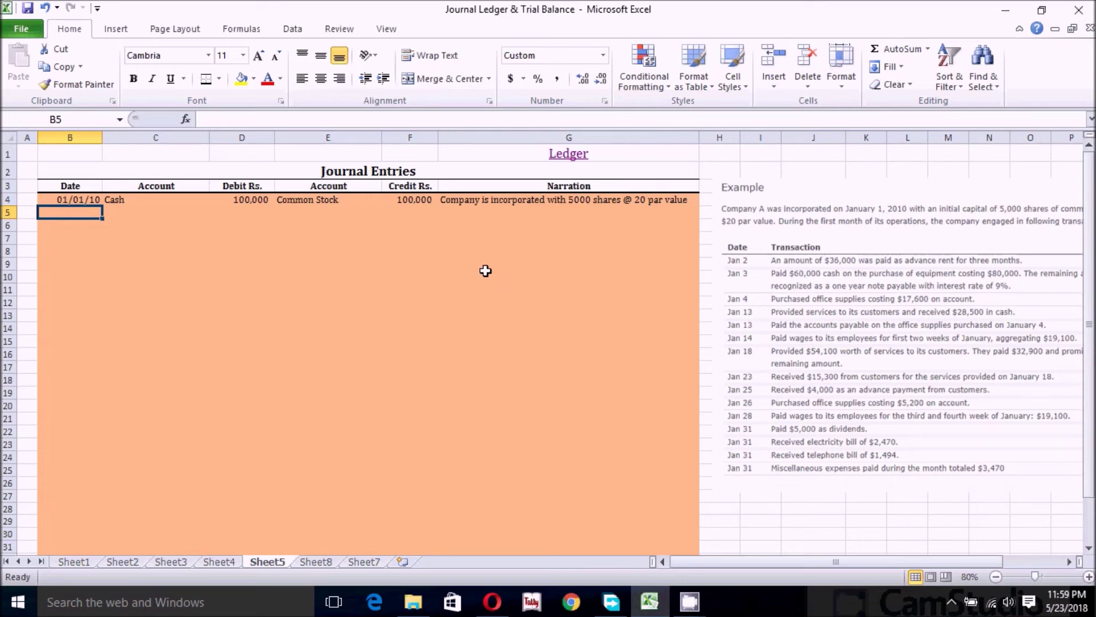
click(562, 160)
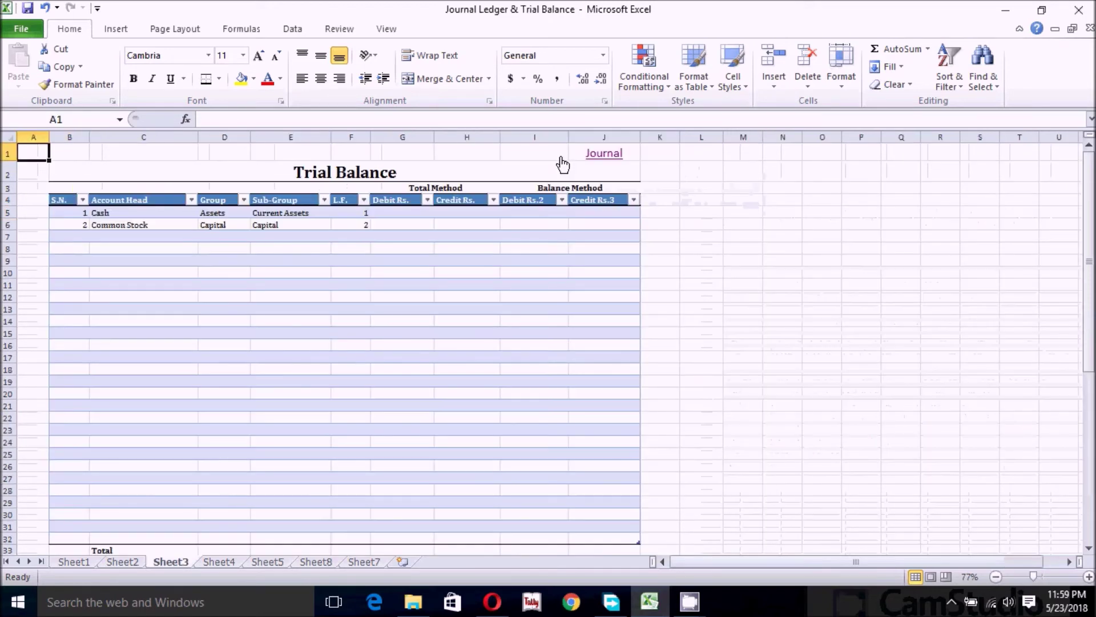
click(117, 235)
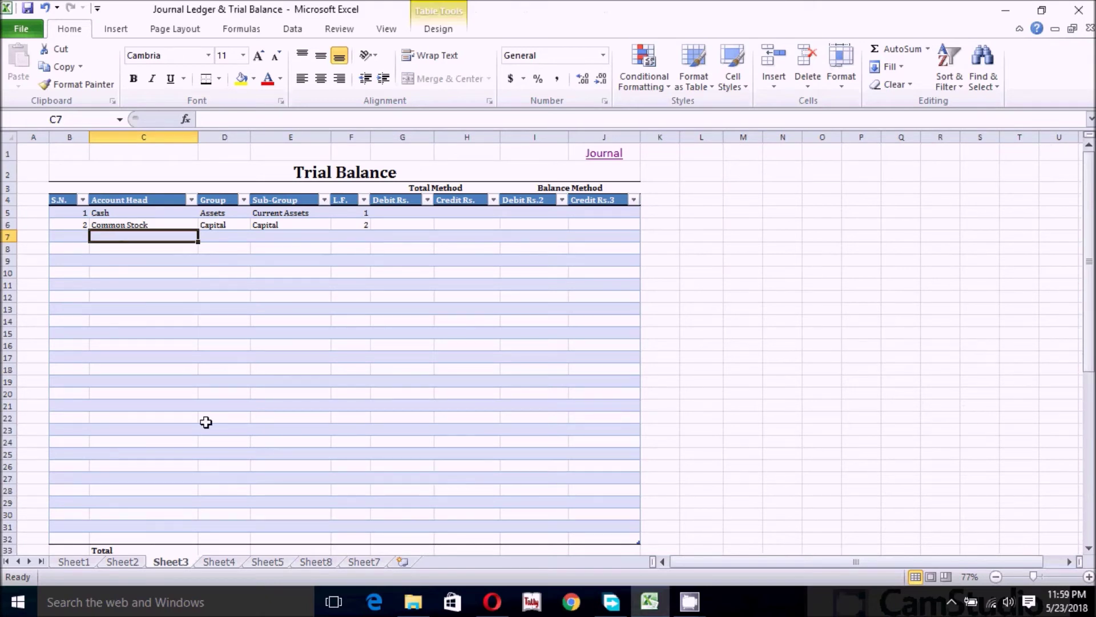
text(Pre)
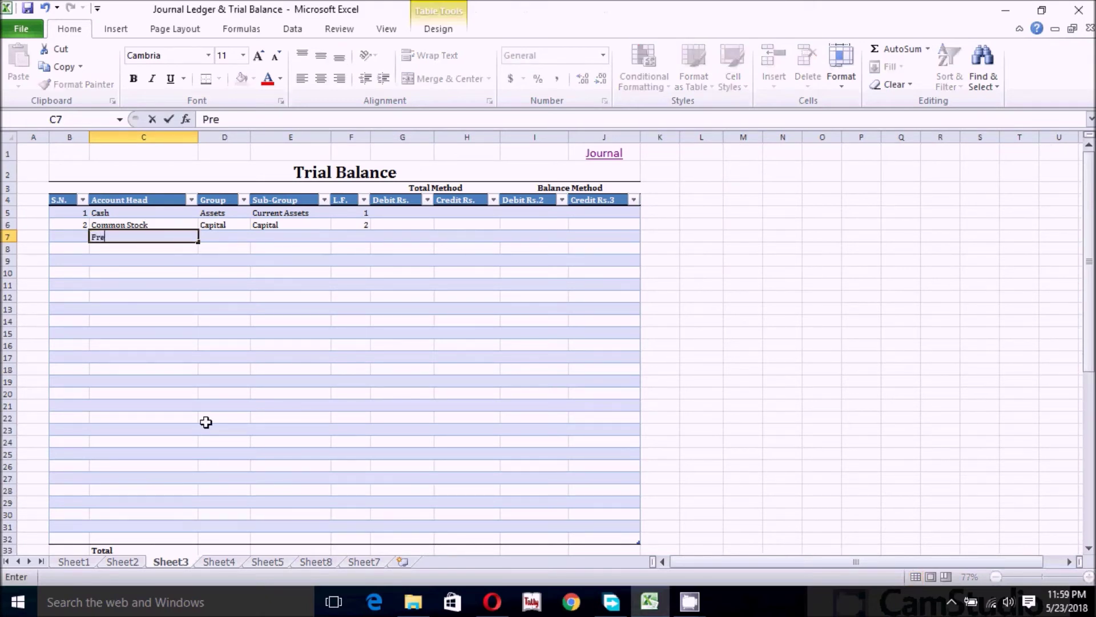
text(paid Rent)
key(Return)
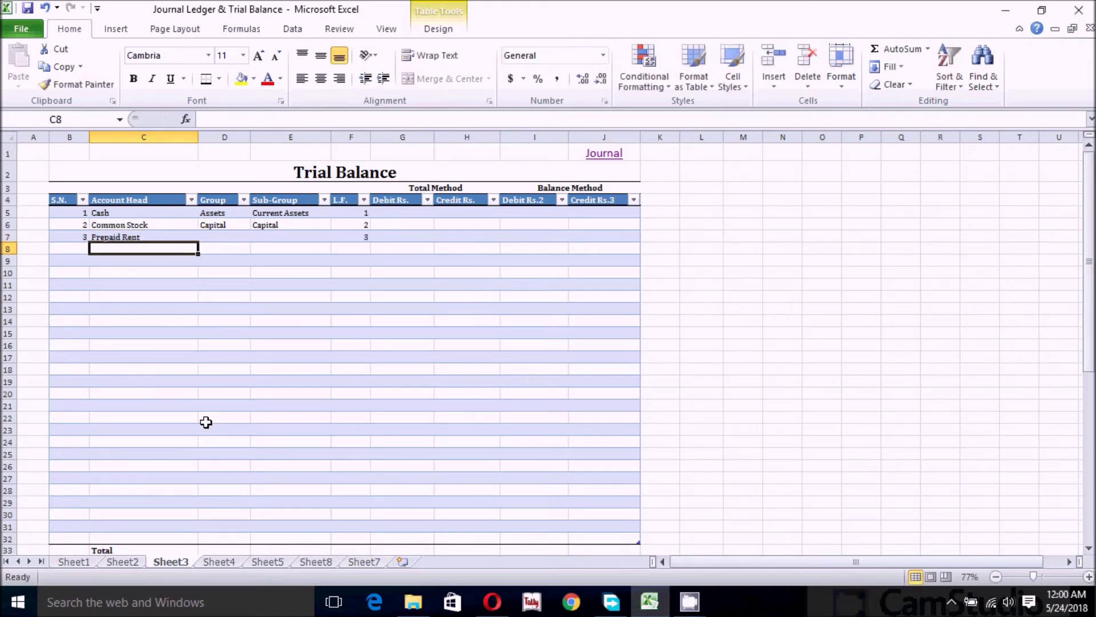
Classify Prepaid Rent in row 7 under the group Assets and the sub-group Loan and Advance
click(214, 236)
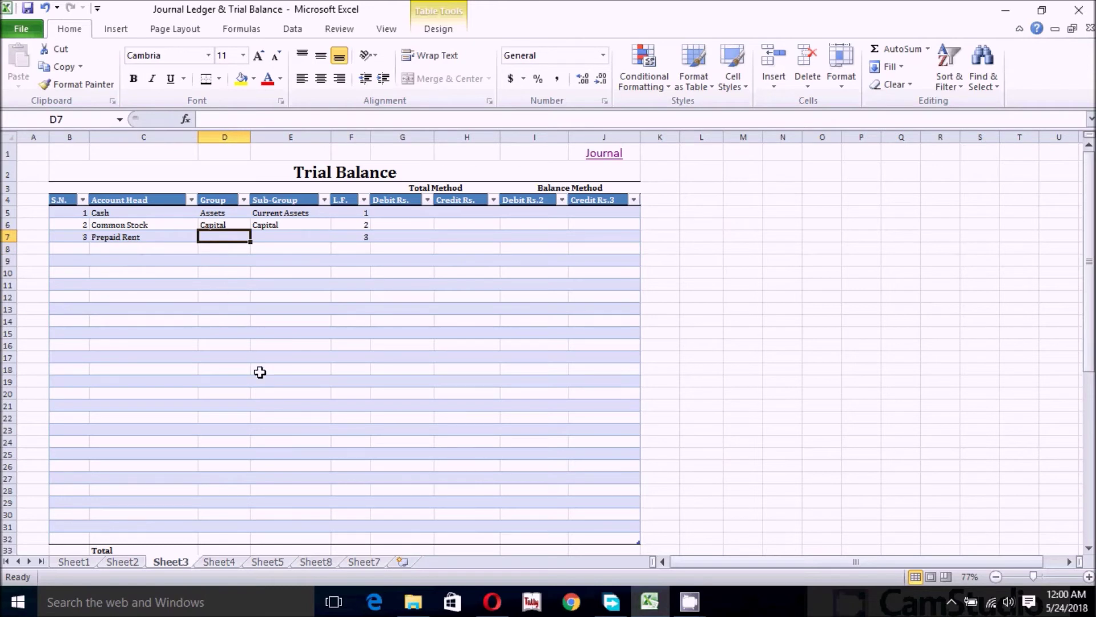
text(Assets)
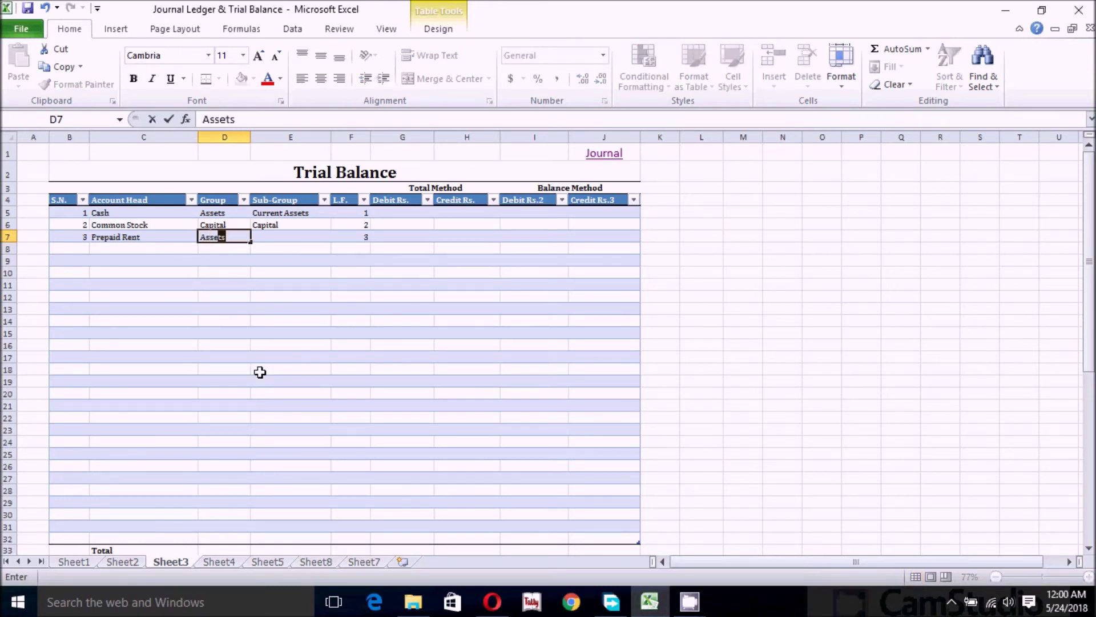
key(Tab)
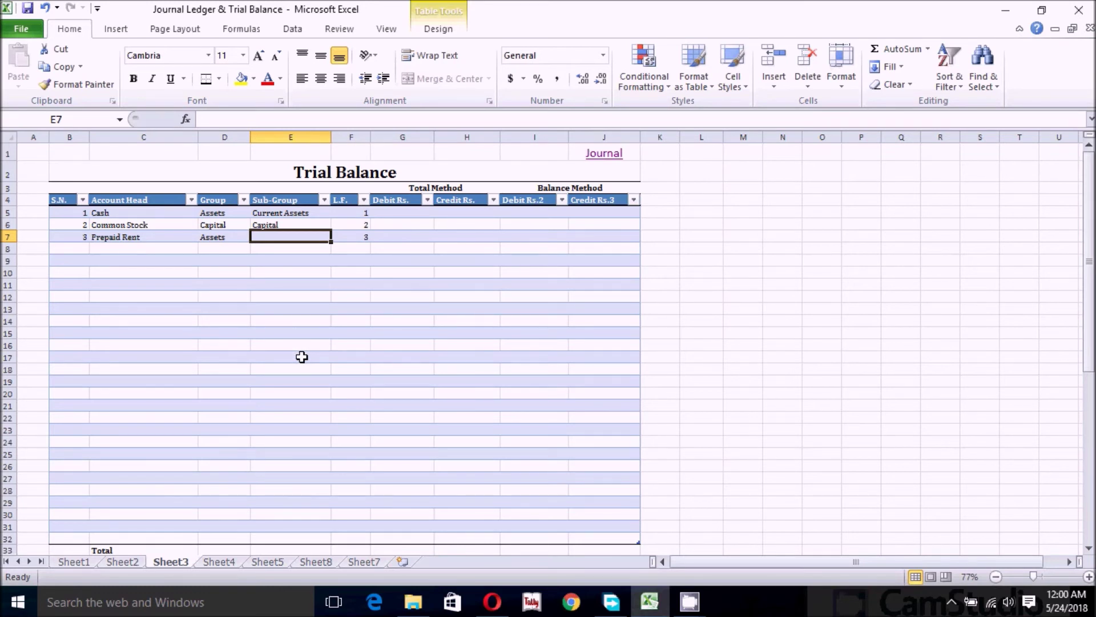
text(Loan)
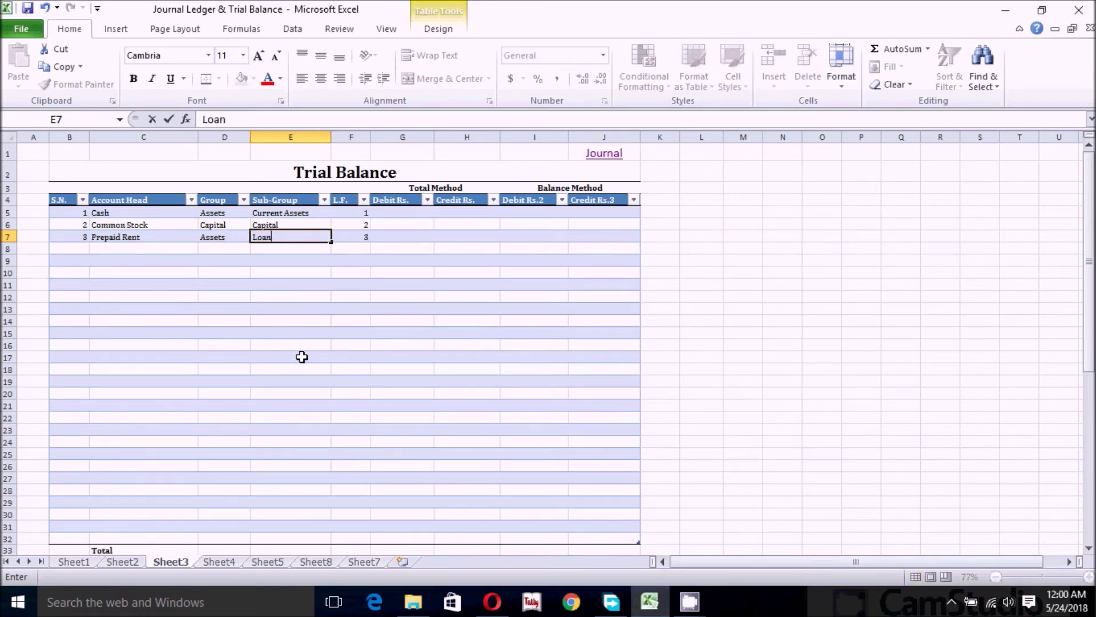
text( and Advance)
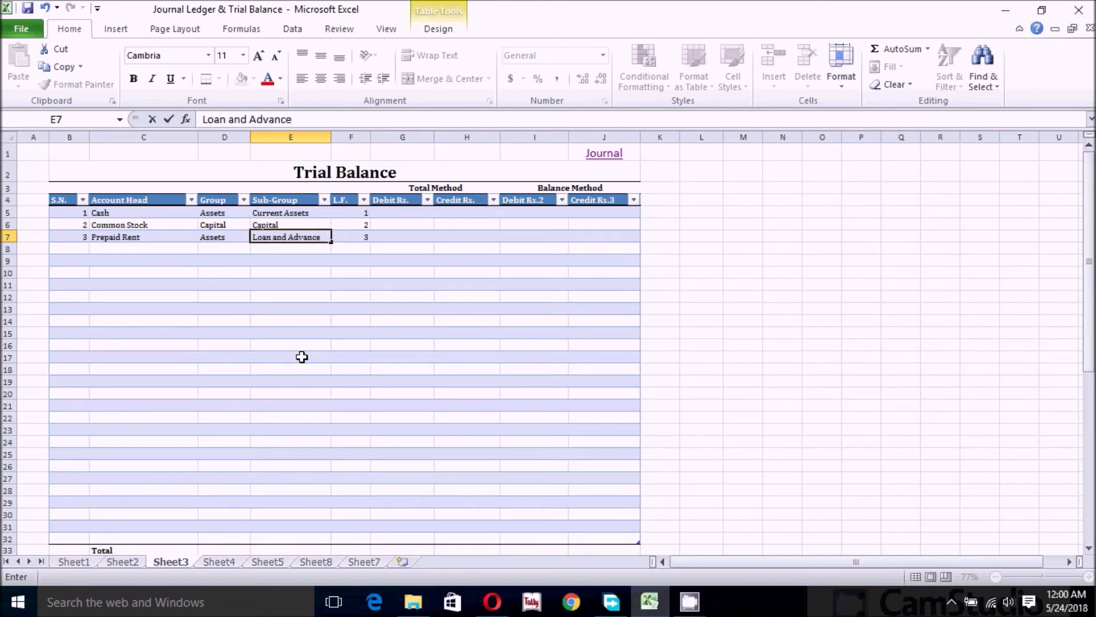
key(Return)
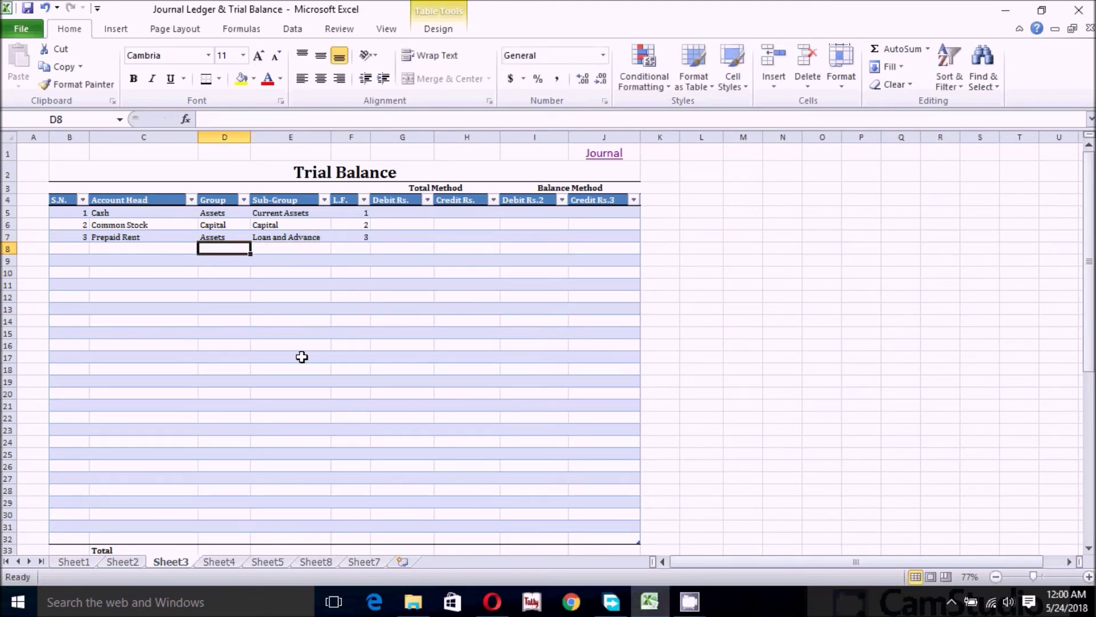
click(297, 242)
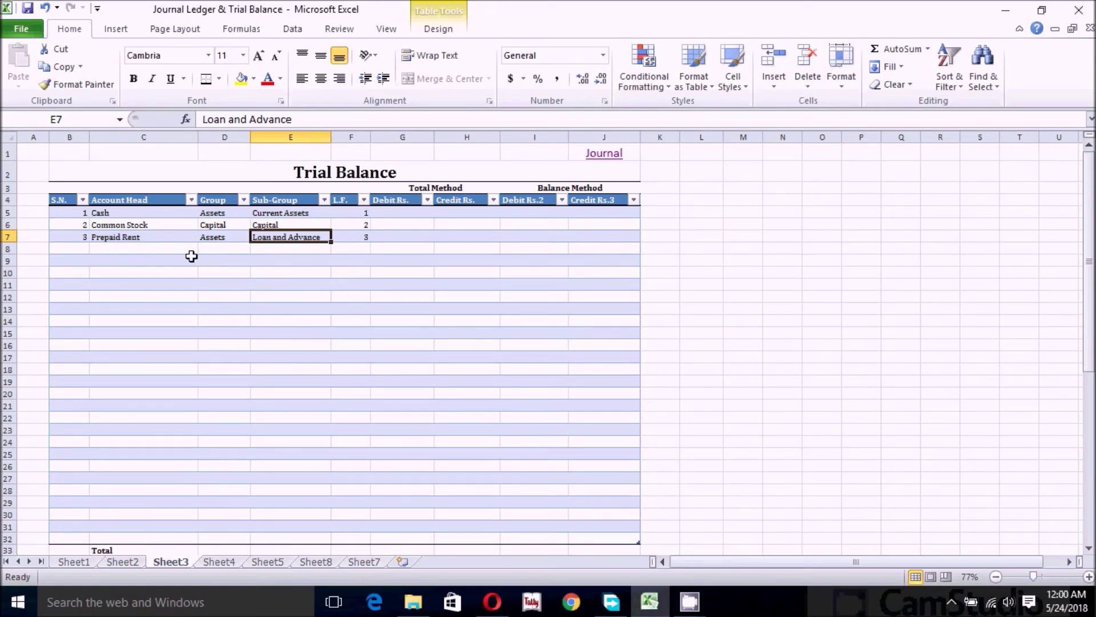
click(150, 248)
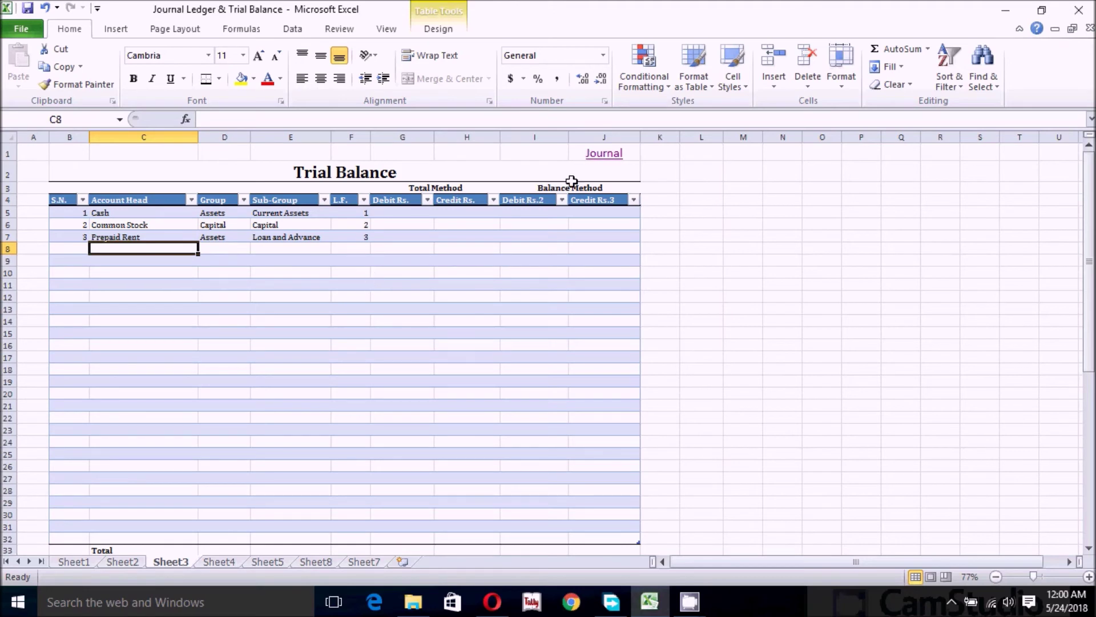
Return to the Journal Entries sheet through the Journal link and enter the date 02-01-2010 in B5
click(605, 158)
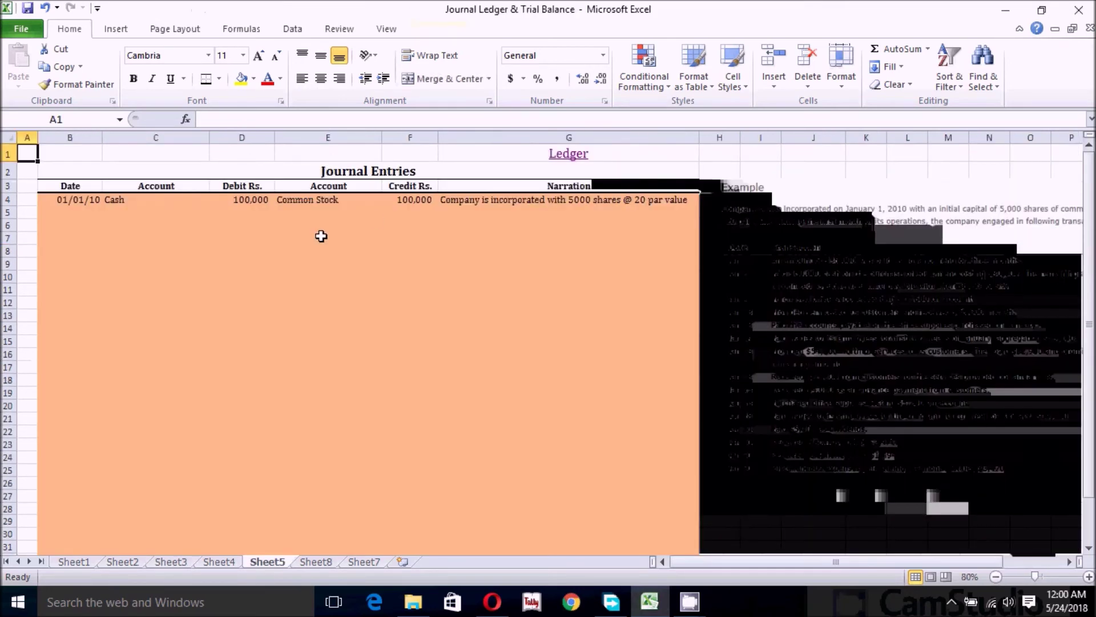
click(80, 212)
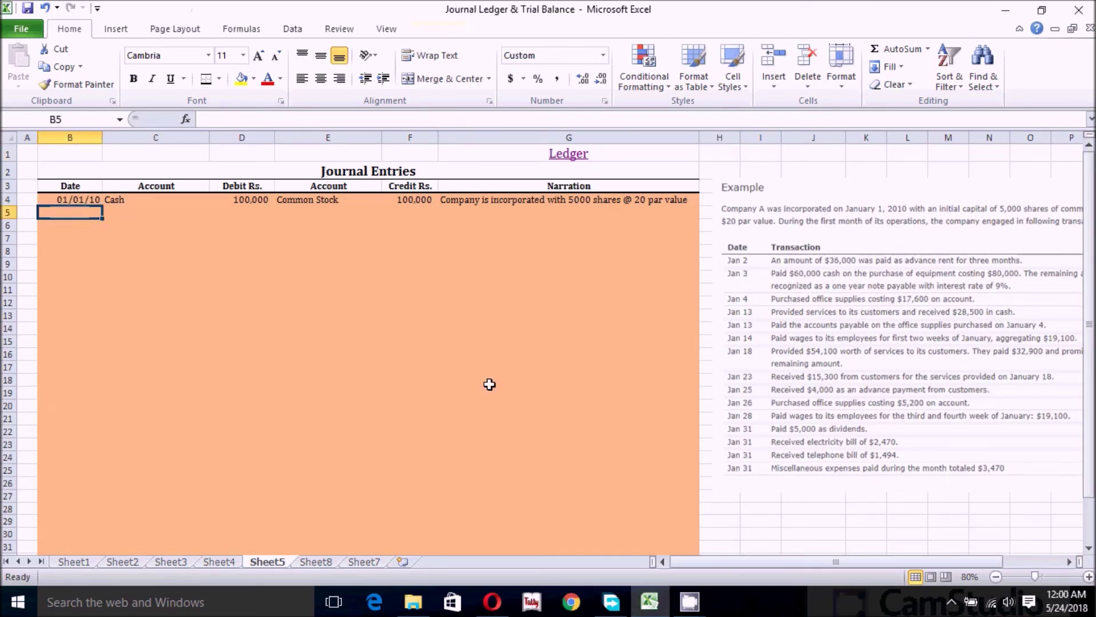
text(02-01-)
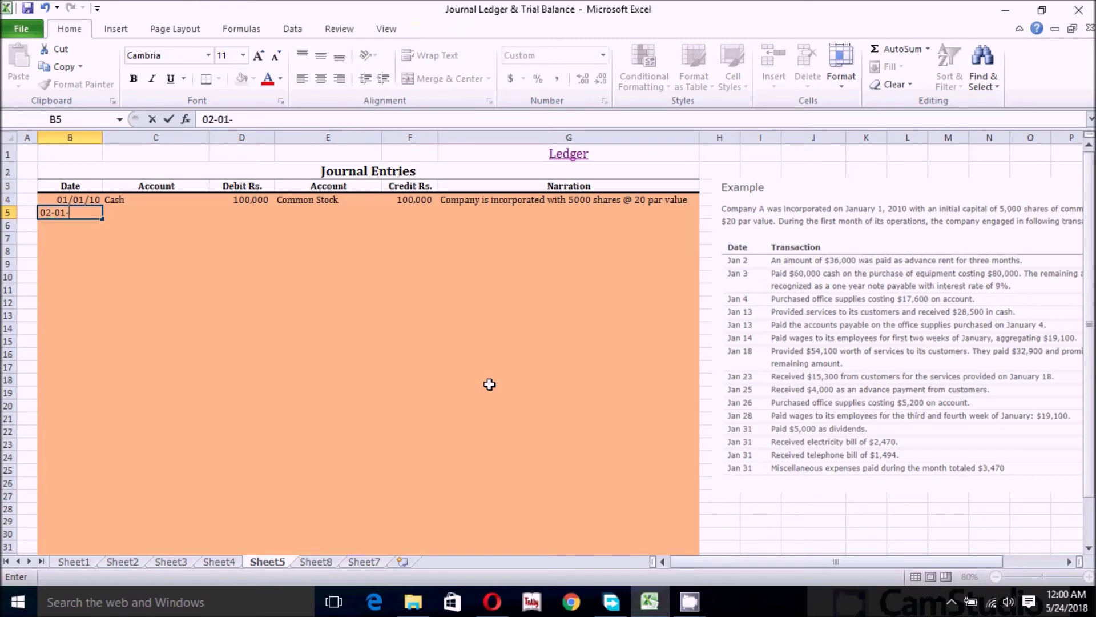
text(2010)
key(Return)
Record the debit side of the second journal entry in row 5: account Prepaid Rent, amount 36000
click(145, 213)
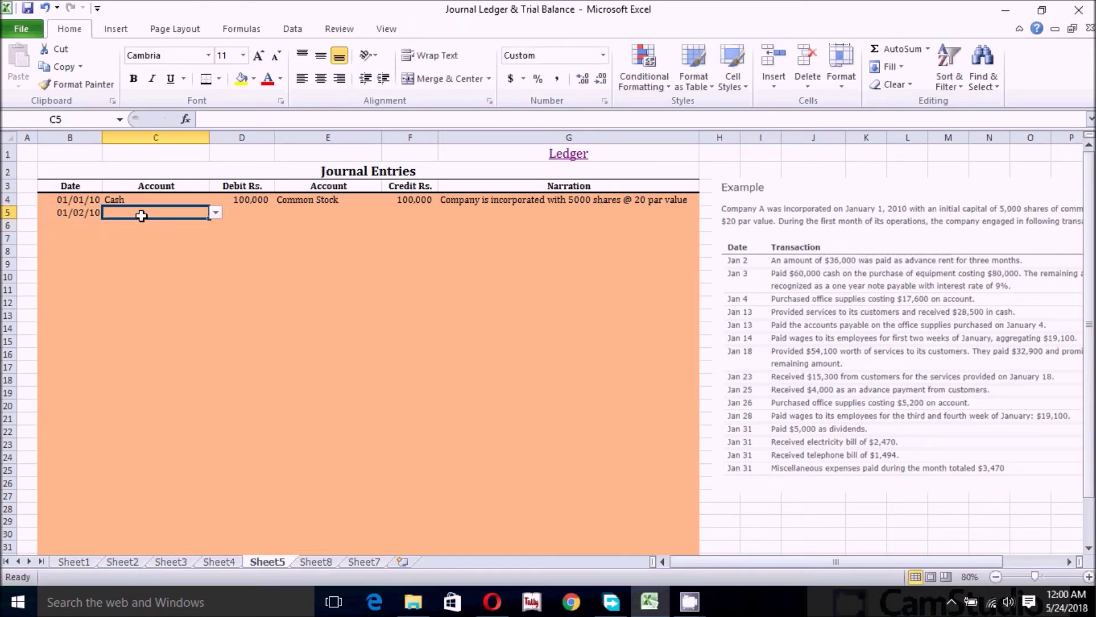
click(215, 213)
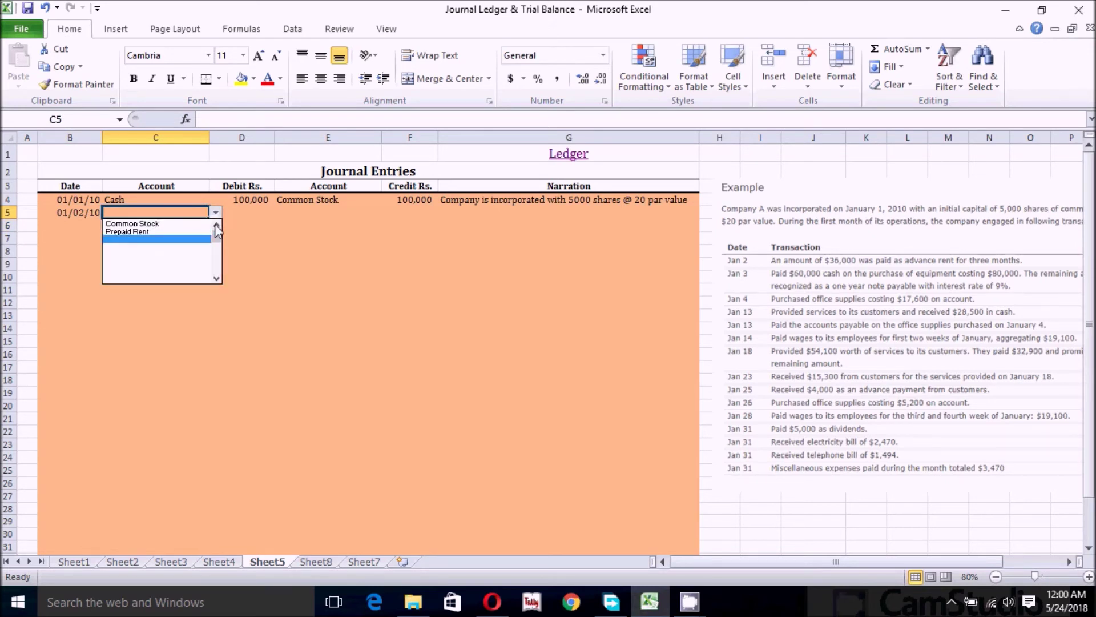
click(120, 241)
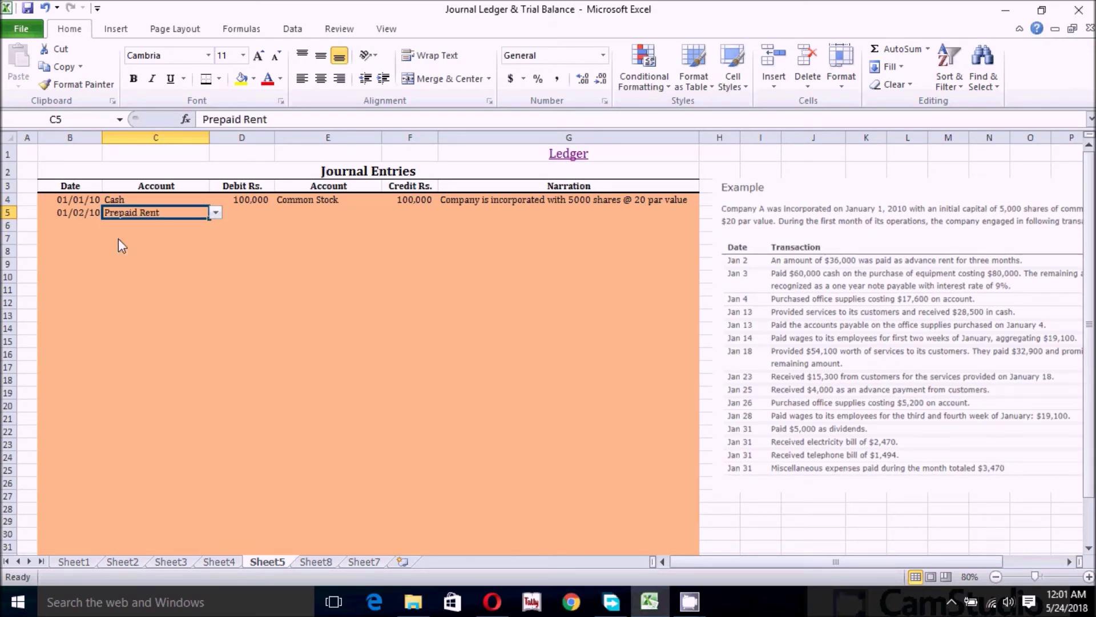
click(238, 212)
text(36000)
key(Return)
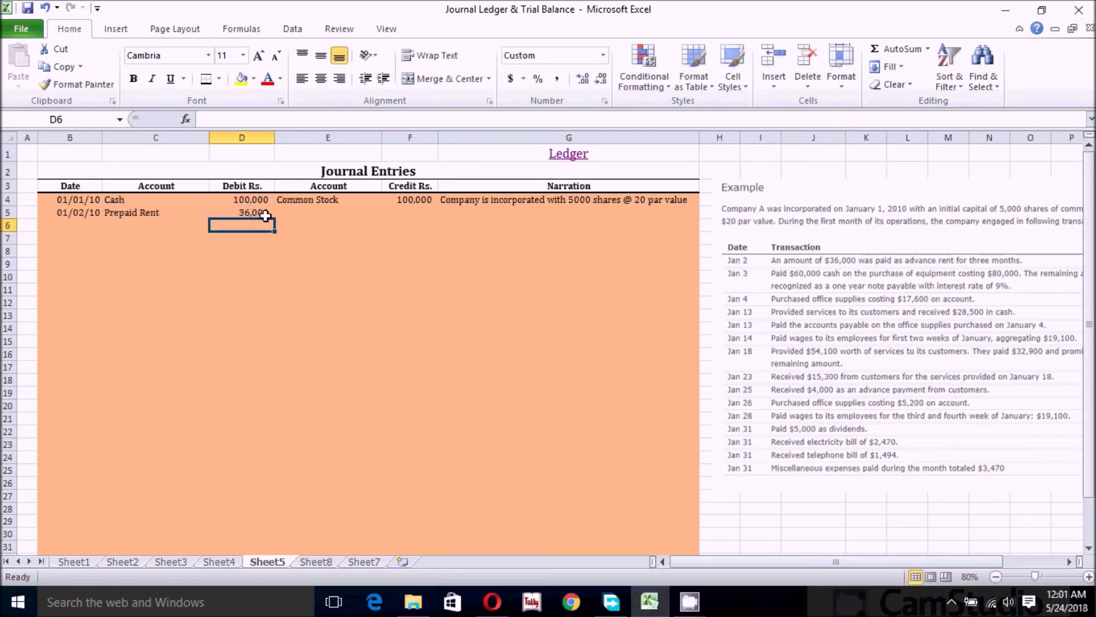
Record the credit side of the second journal entry in row 5: account Cash, amount 36000
click(287, 213)
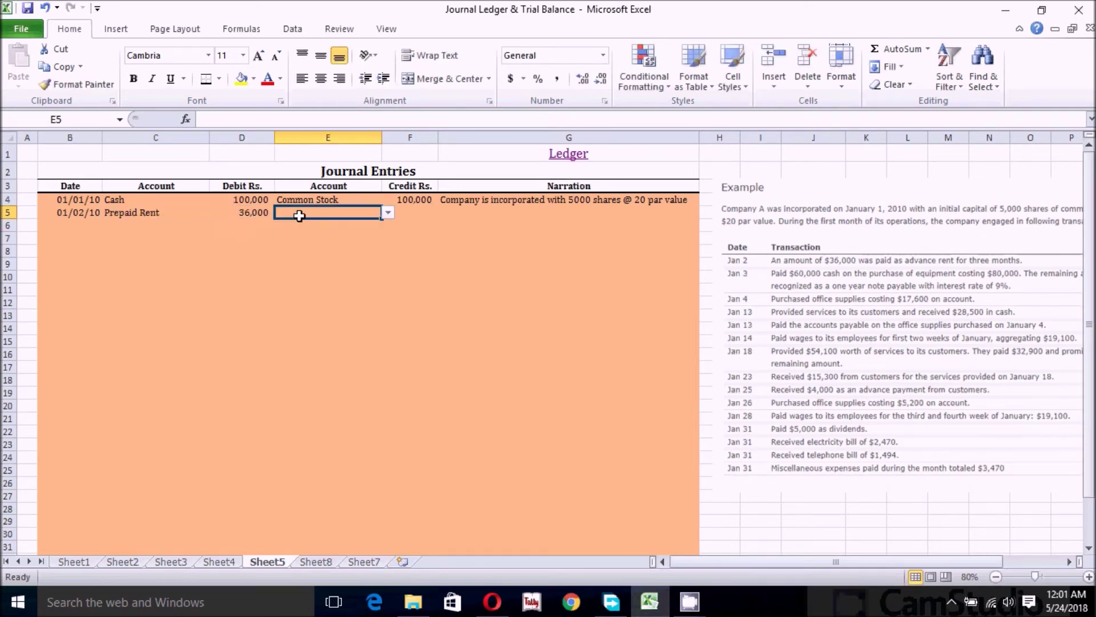
click(387, 213)
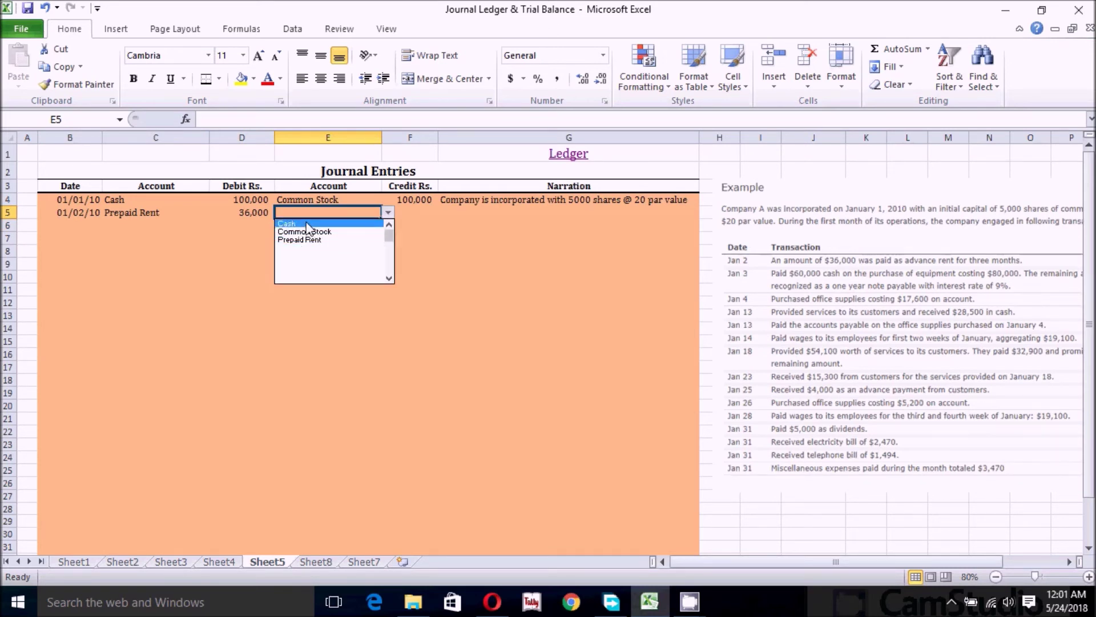
click(313, 223)
click(409, 212)
text(36000)
key(Return)
Enter the narration "Prepaid rent paid" in G5 for the second journal entry
click(473, 213)
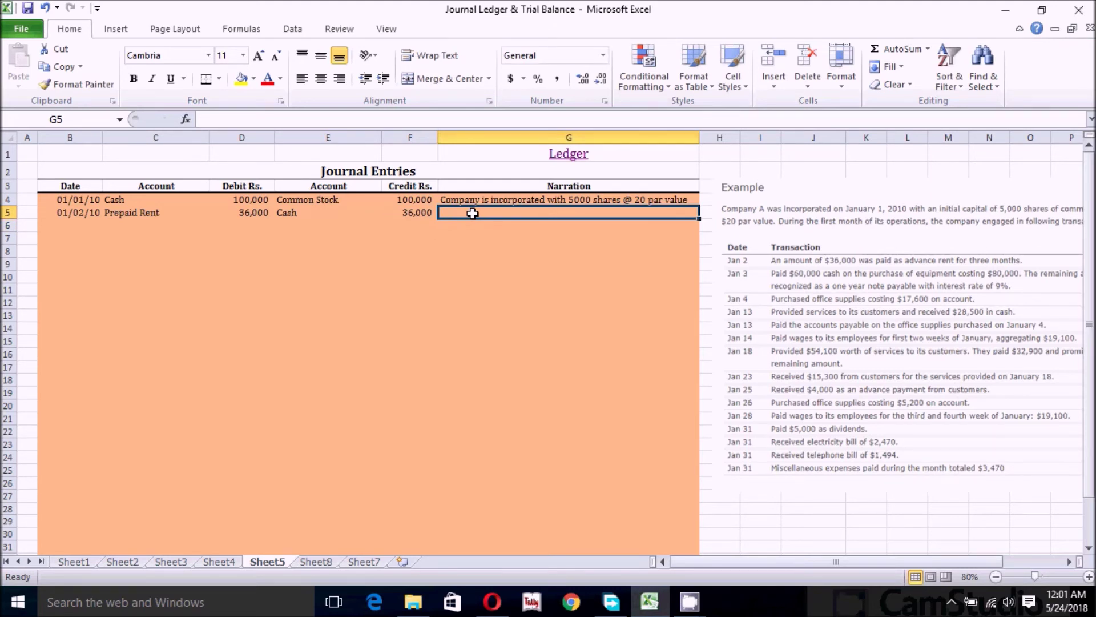
text(p)
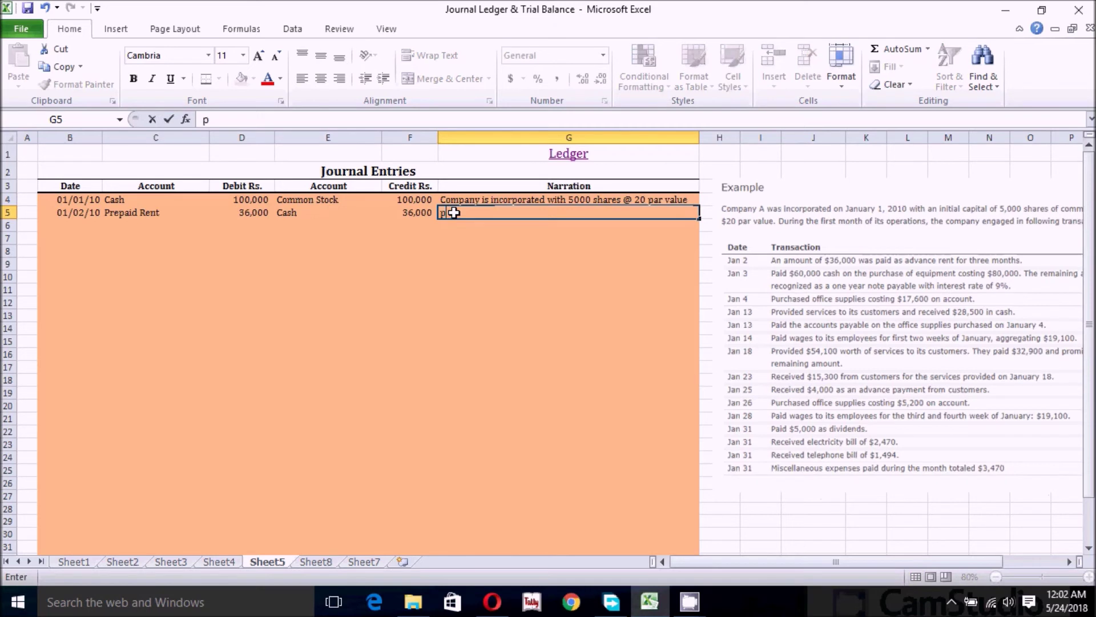
key(BackSpace)
text(Pr)
text(epa)
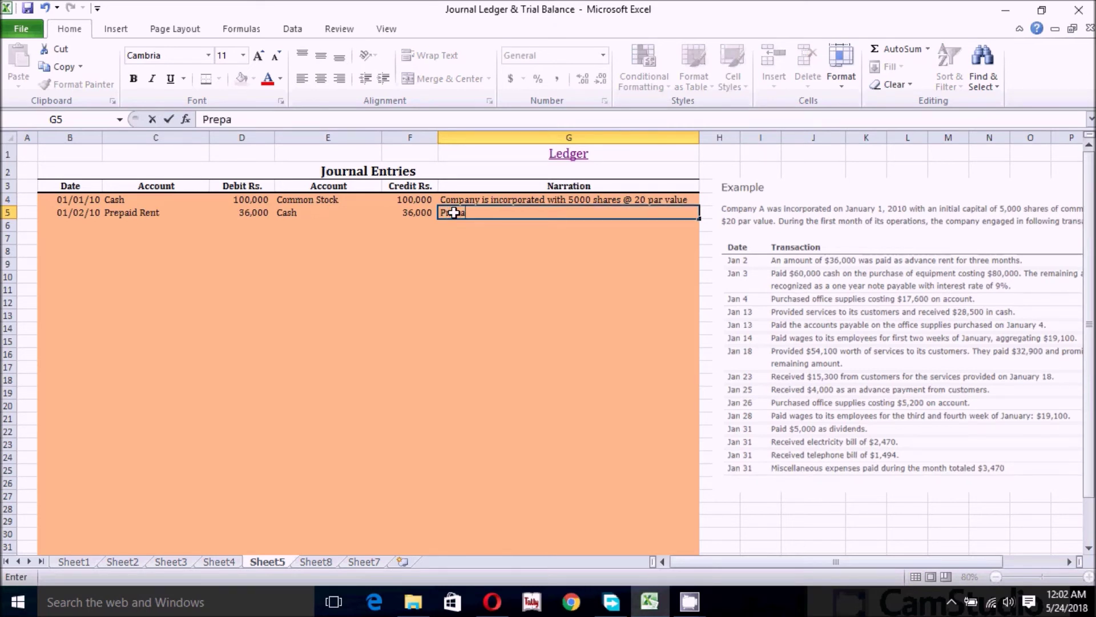
text(id rent paid)
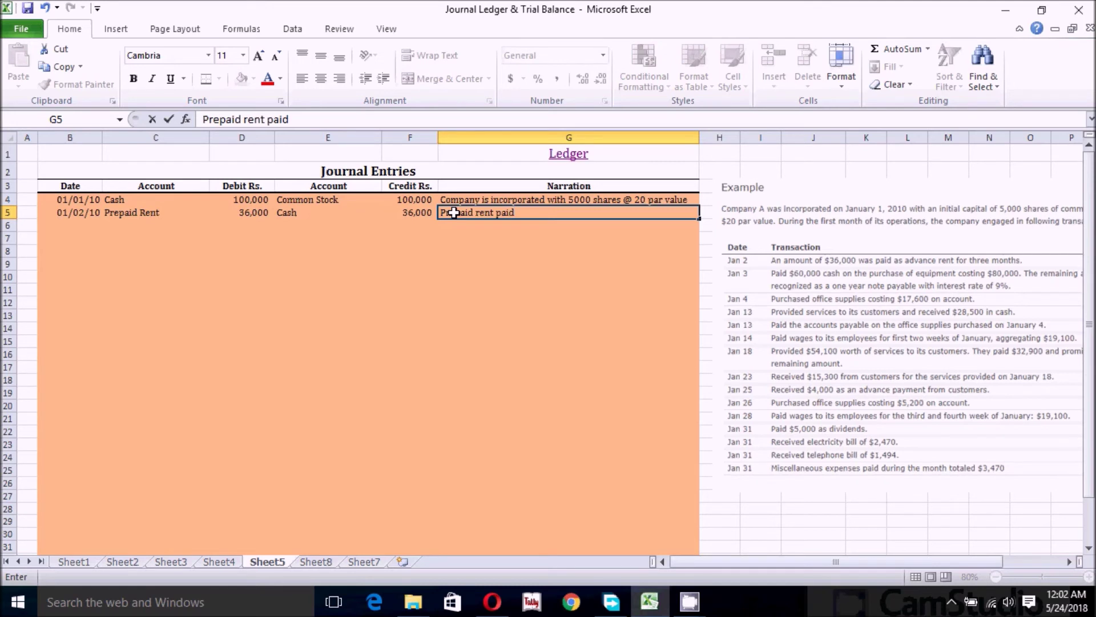
click(252, 263)
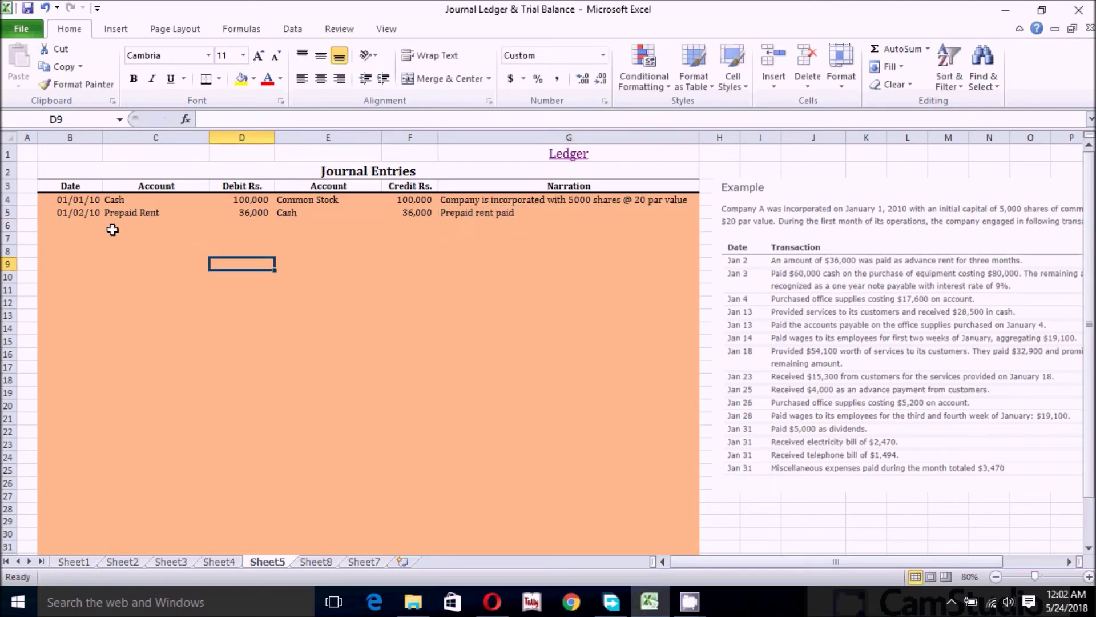
click(88, 227)
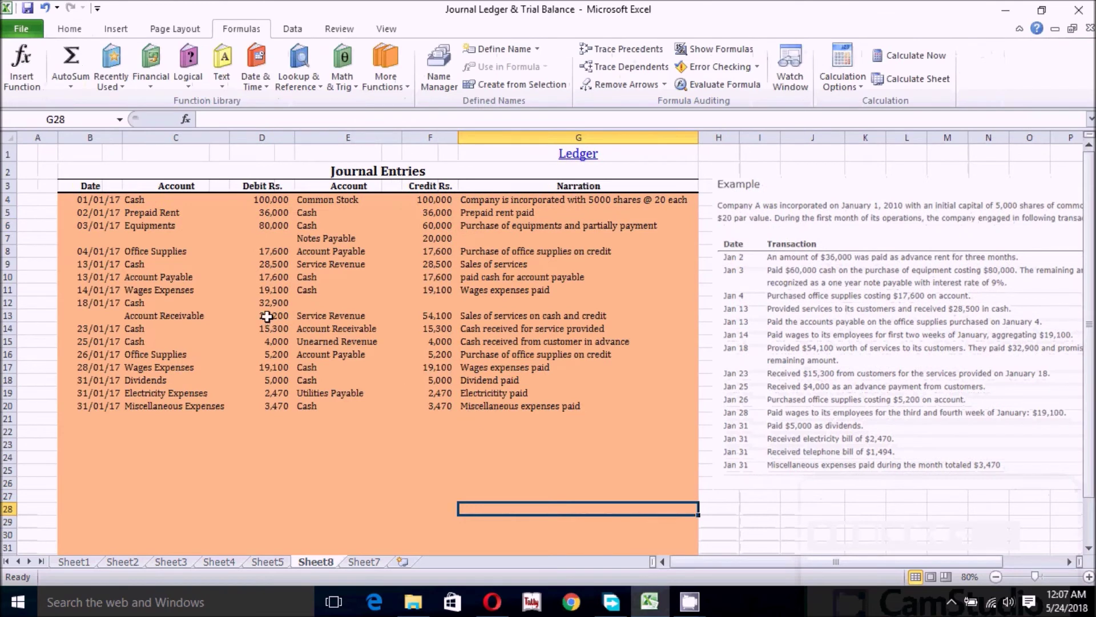
Define the workbook-level name Debit_Particular for the debit account range C4:C35 on Sheet8
click(170, 198)
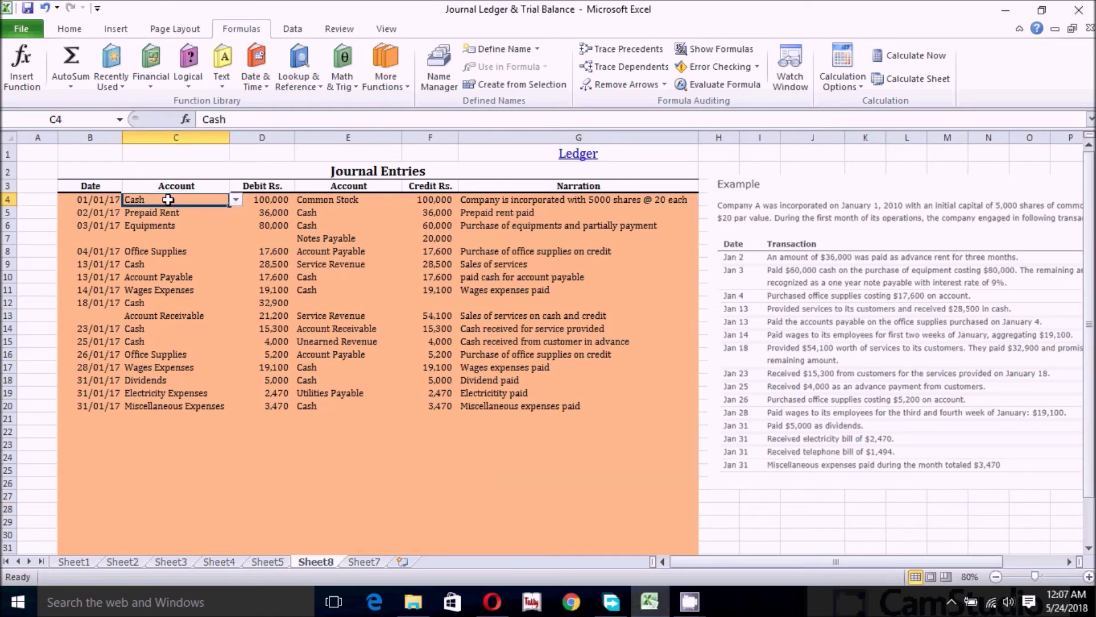
drag(157, 199, 175, 437)
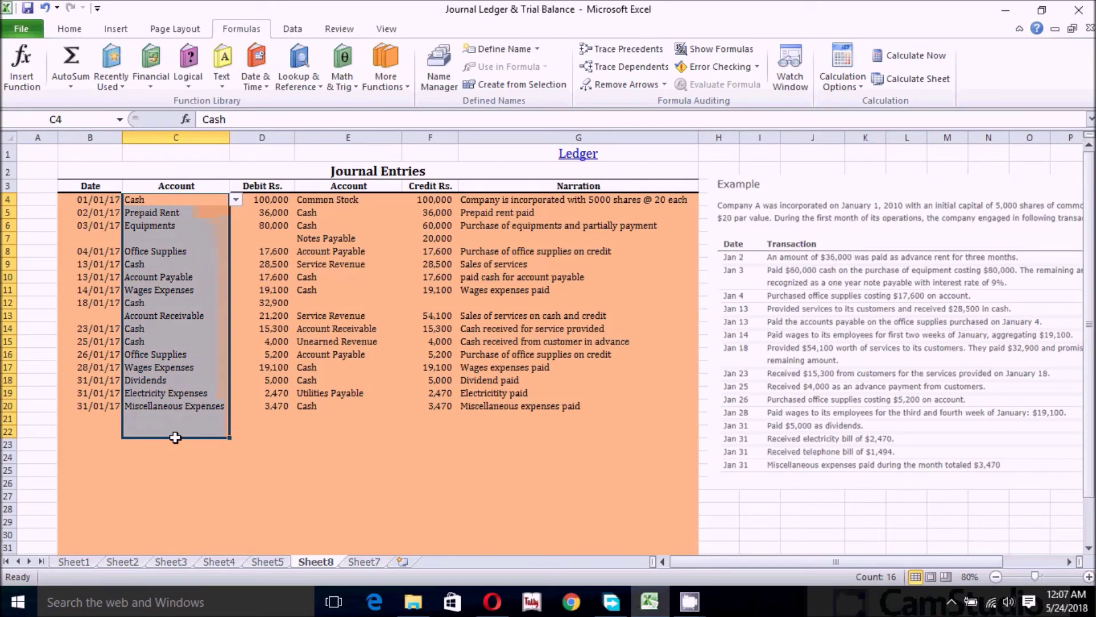
key(shift+Down)
key(shift+Down)
key(shift+Down)
key(shift+Down)
key(shift+Down)
key(shift+Down)
key(shift+Down)
key(shift+Down)
key(shift+Down)
key(shift+Down)
key(shift+Down)
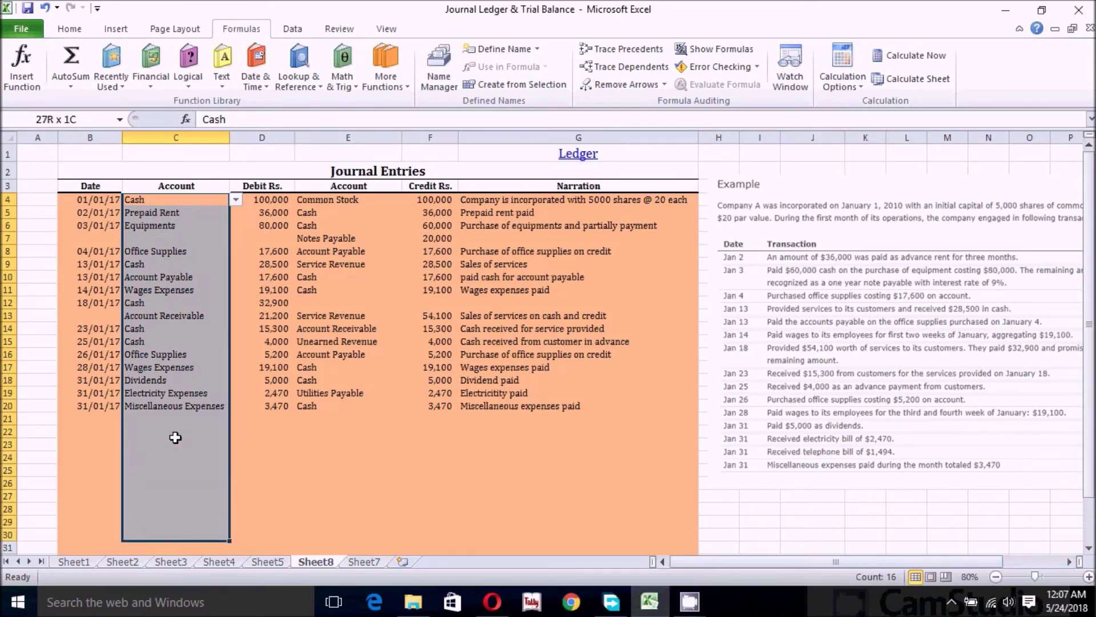
key(shift+Down)
key(shift+Down)
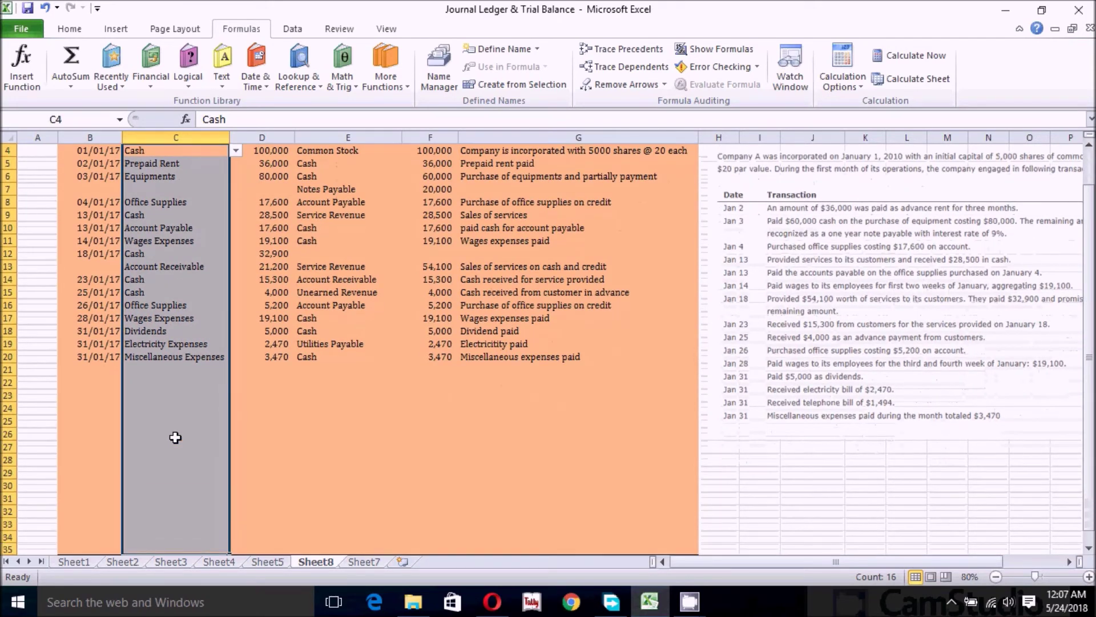
right_click(182, 430)
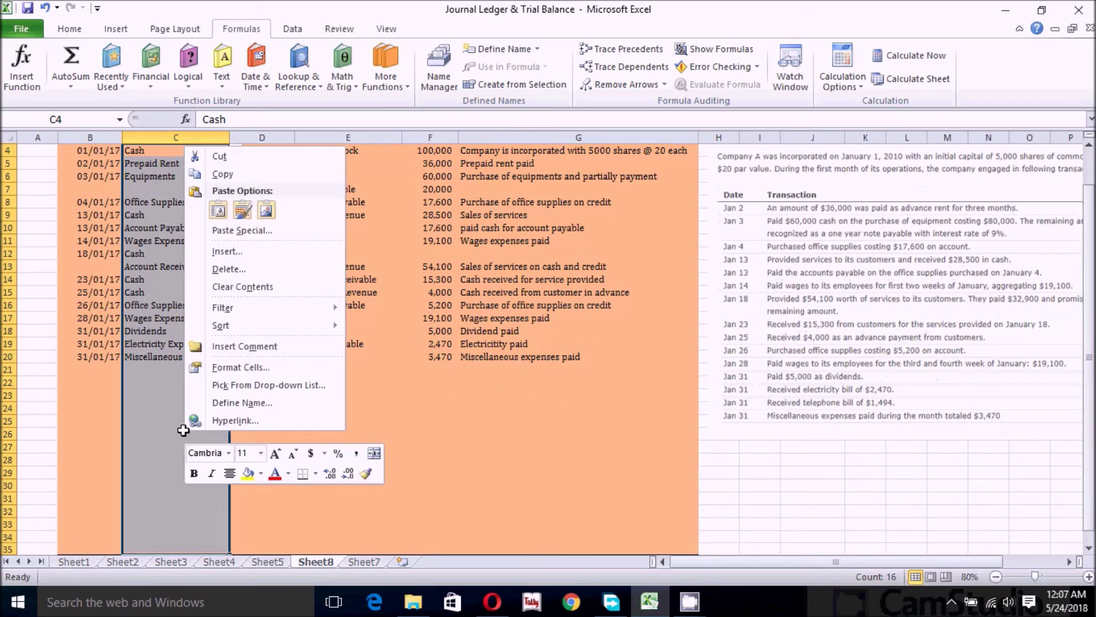
click(217, 403)
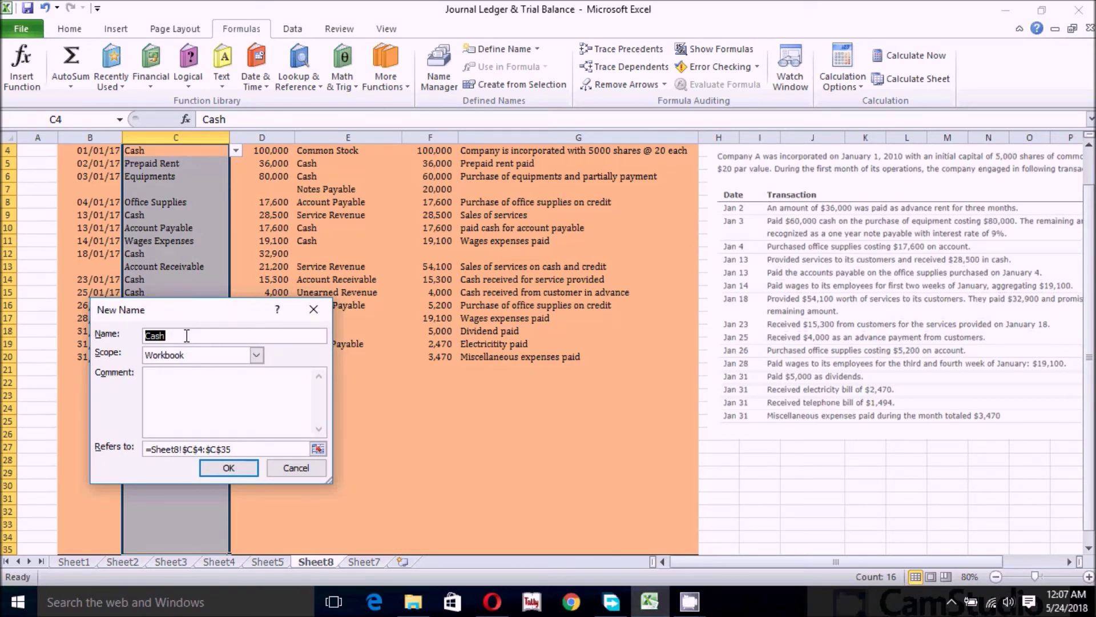
text(Debit_Particular)
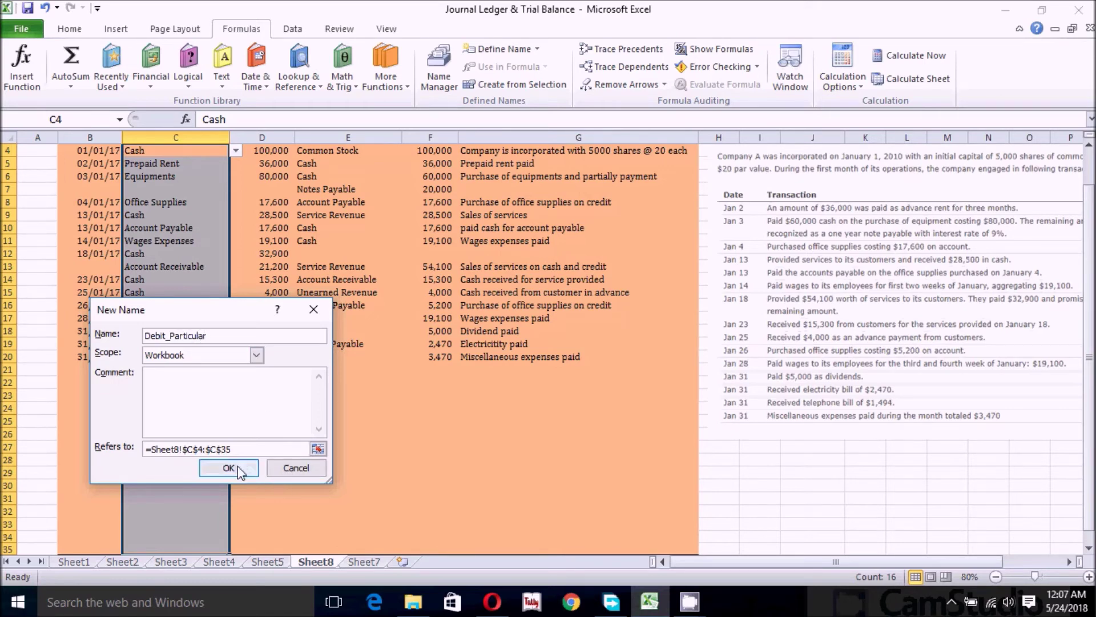
click(230, 469)
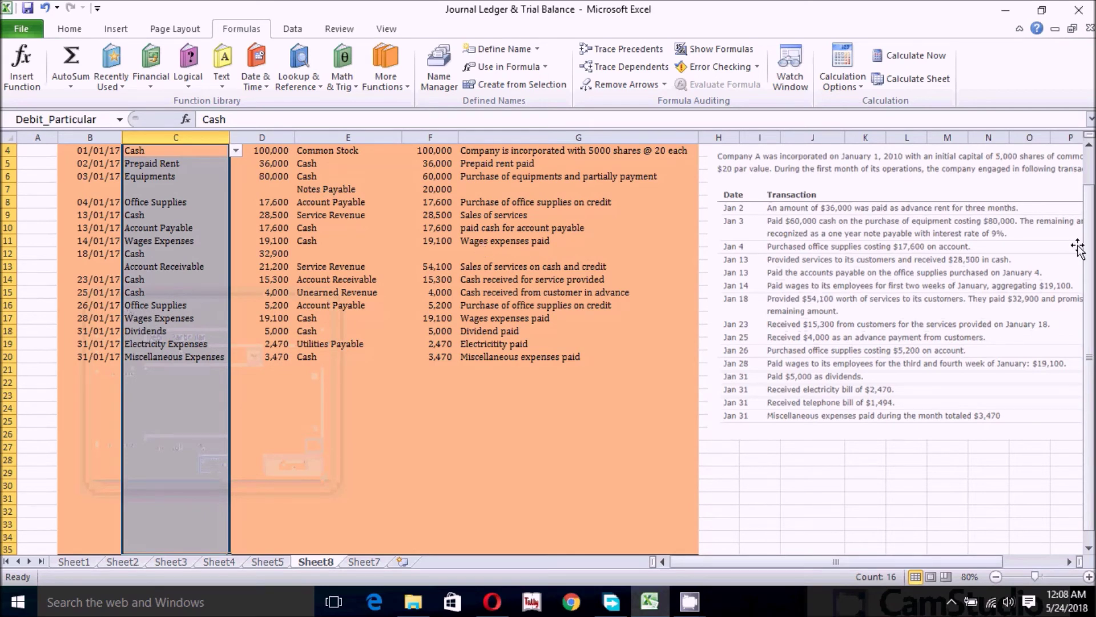
Create a new workbook-level name beginning with "Debi" for the debit amount range D4:D35 on Sheet8
scroll(1056, 277, up, 1)
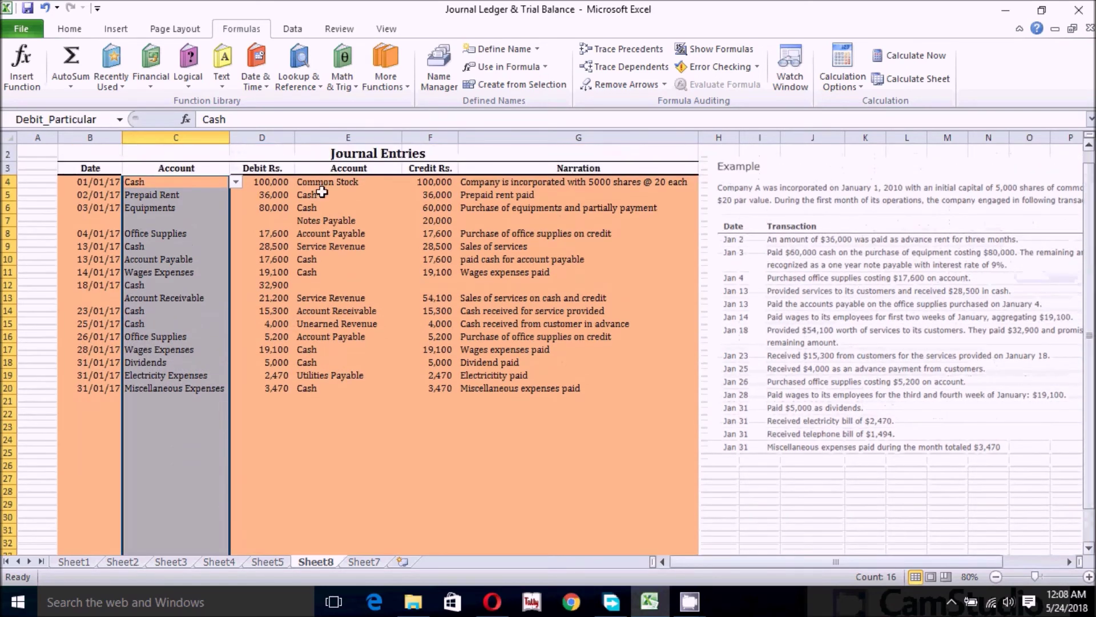
click(266, 182)
drag(245, 182, 259, 495)
right_click(266, 482)
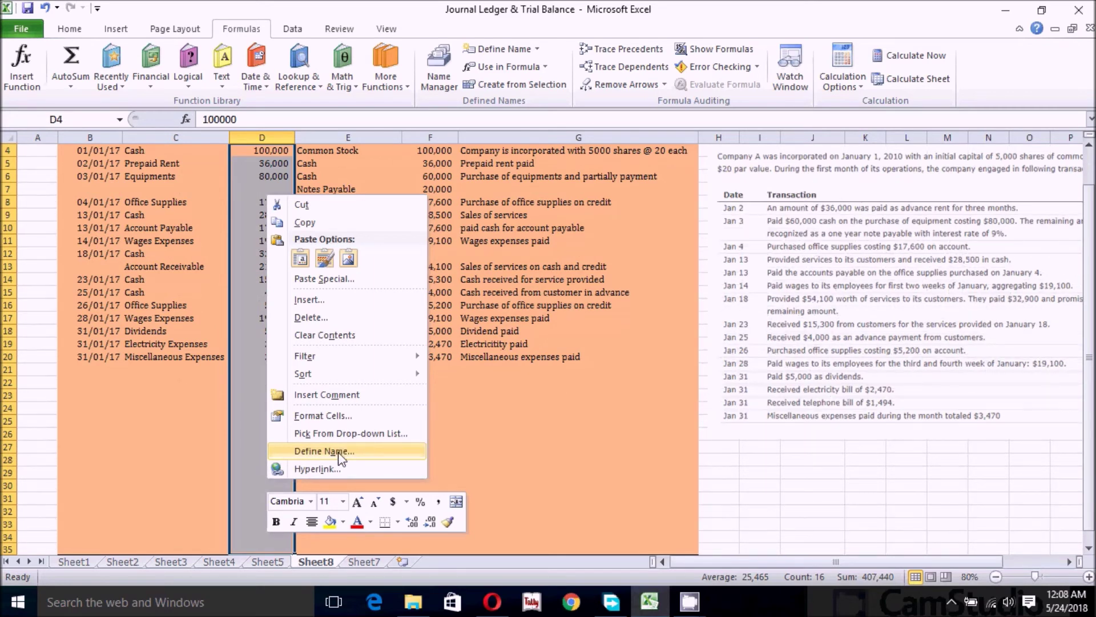
click(319, 452)
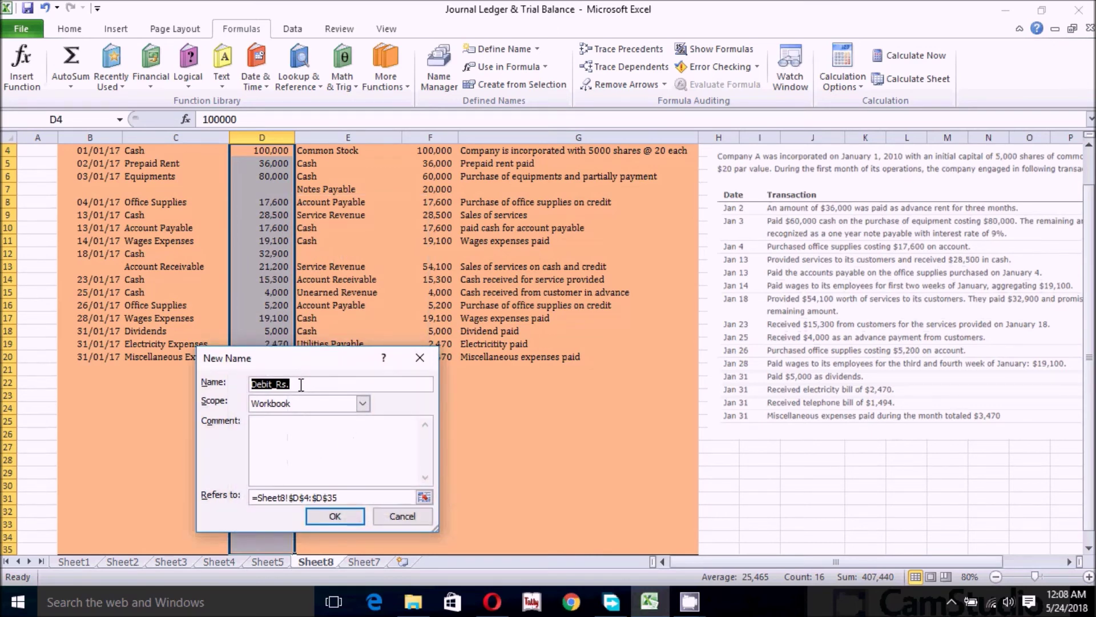
text(Debi)
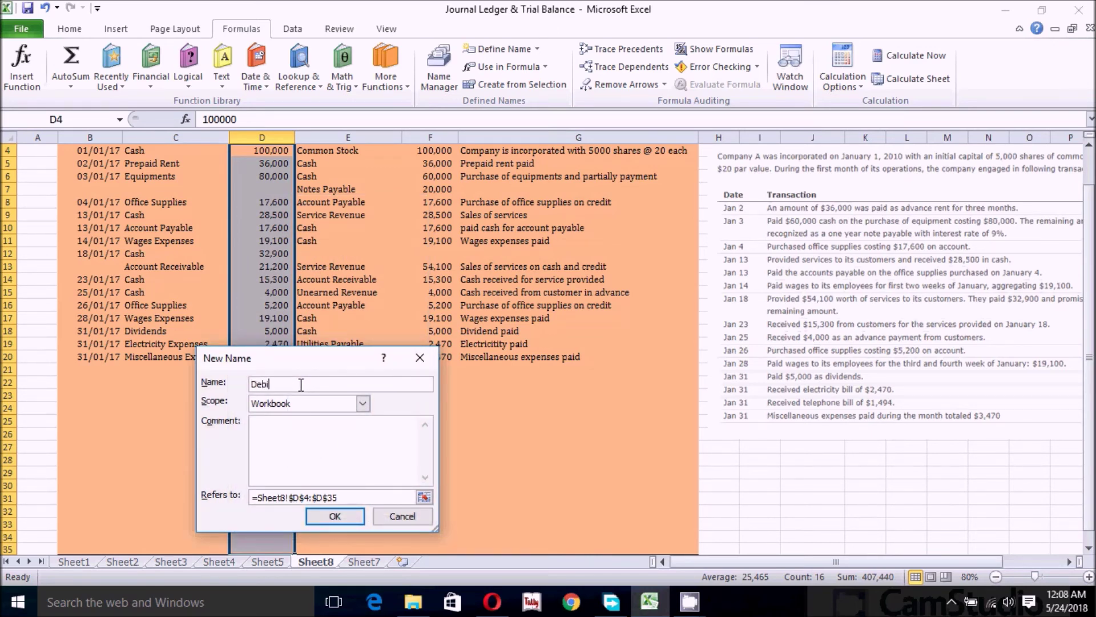